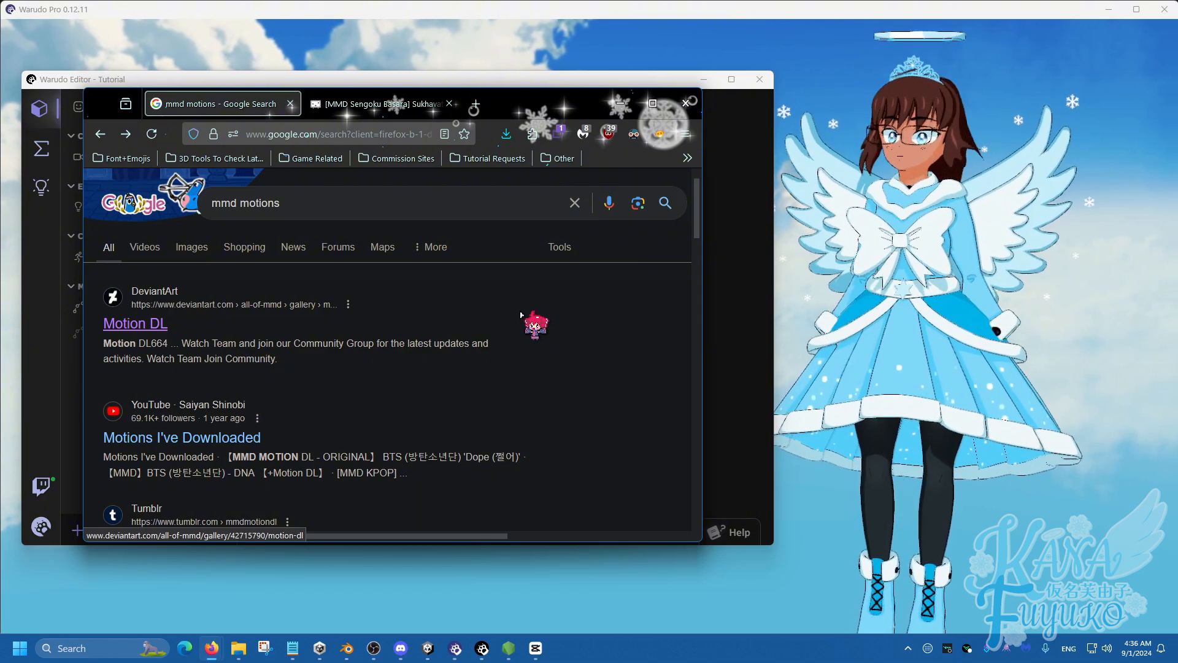
click(381, 115)
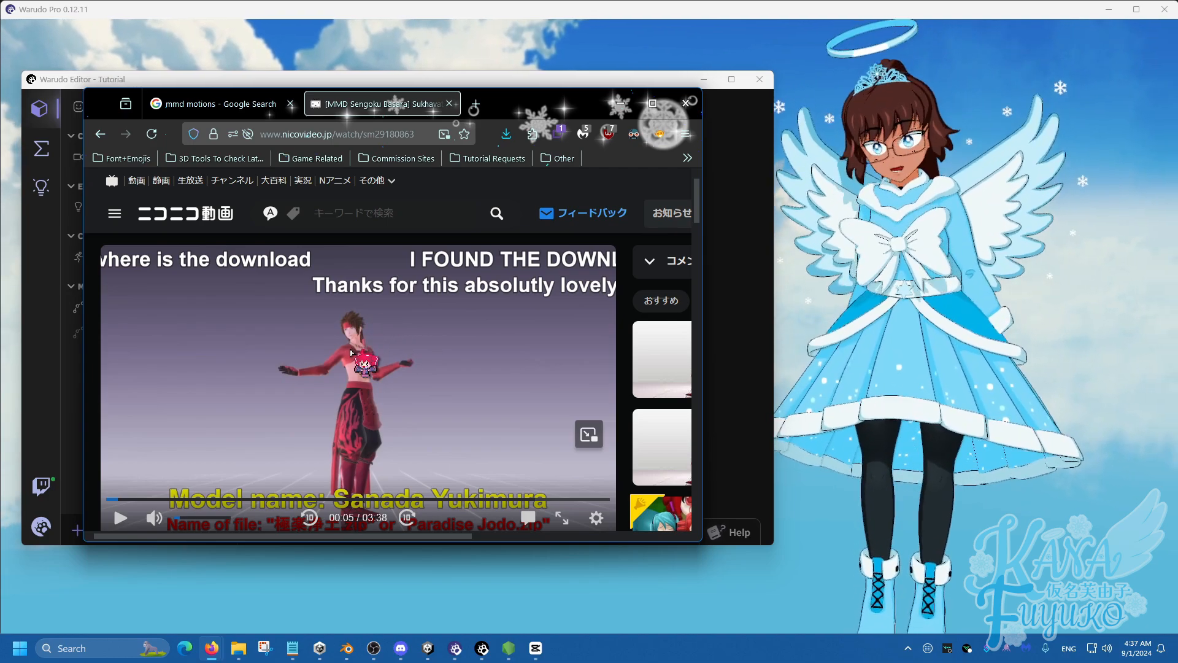
click(244, 110)
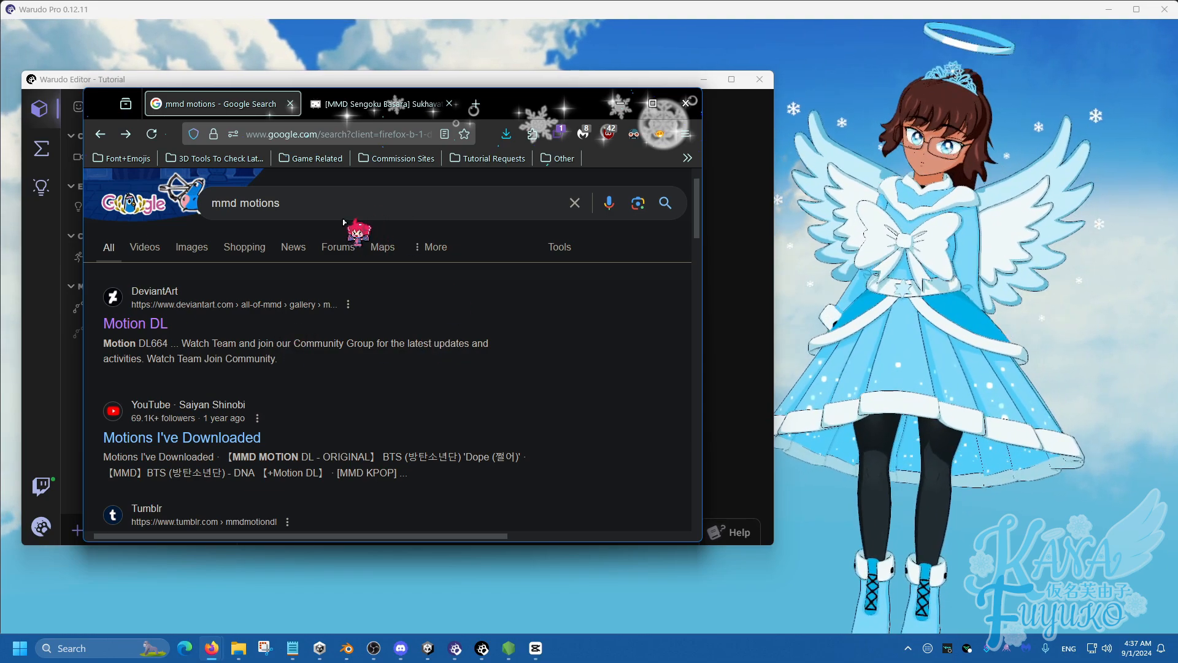
drag(295, 205, 209, 213)
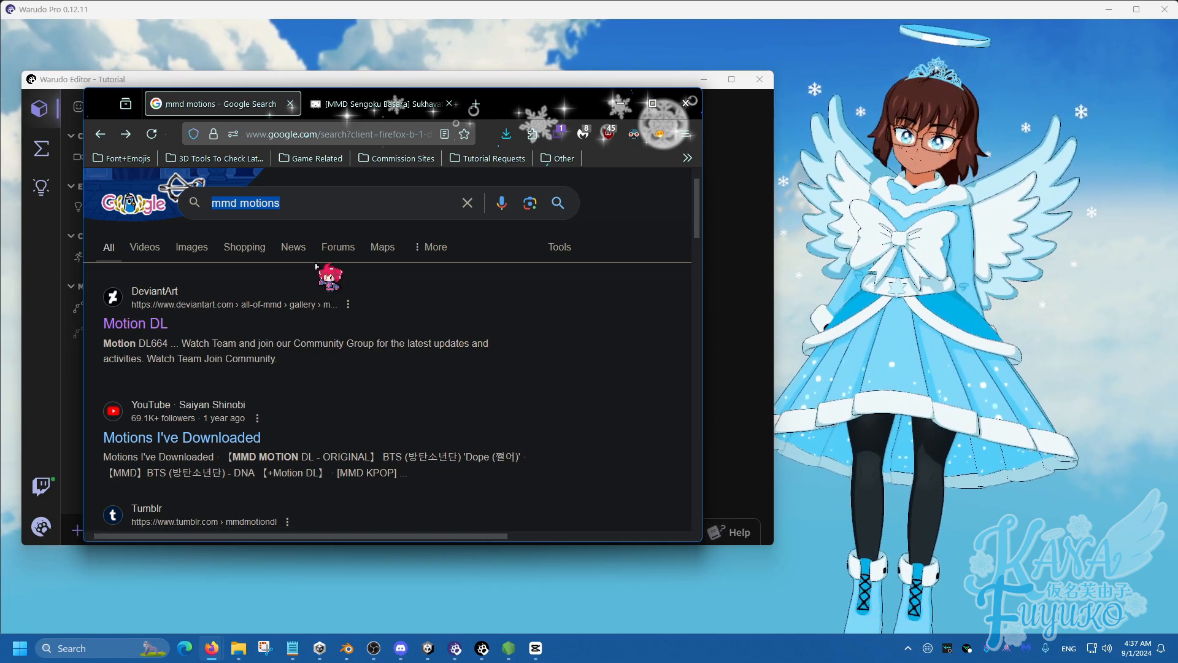
click(281, 207)
drag(268, 208, 221, 216)
- Open the MMD Motion Dowloads Tumblr blog from the search results and look through its "Motions for April" download list
scroll(294, 288, down, 4)
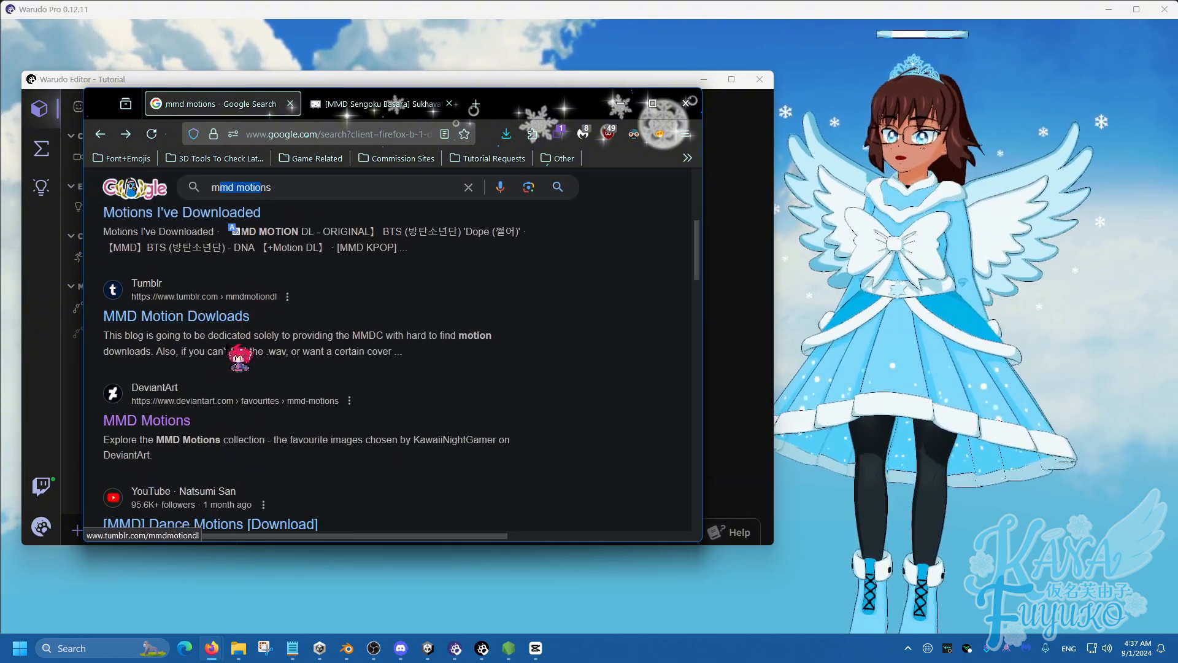
click(158, 305)
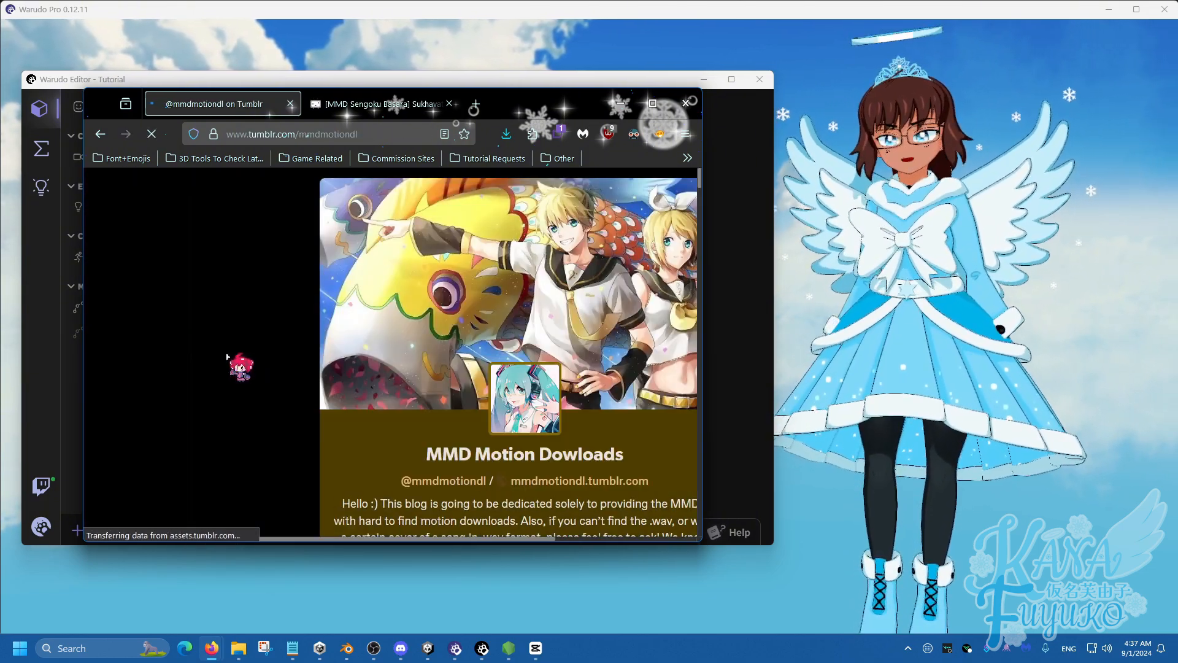
scroll(288, 368, down, 4)
scroll(288, 368, down, 1)
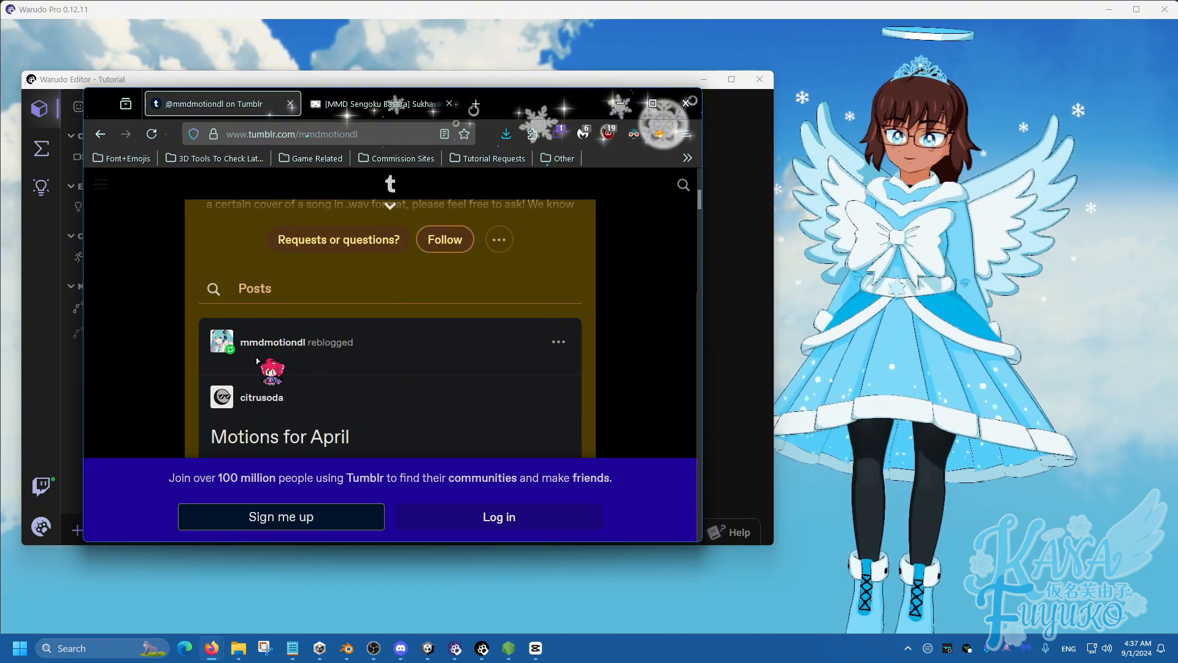
scroll(265, 334, down, 1)
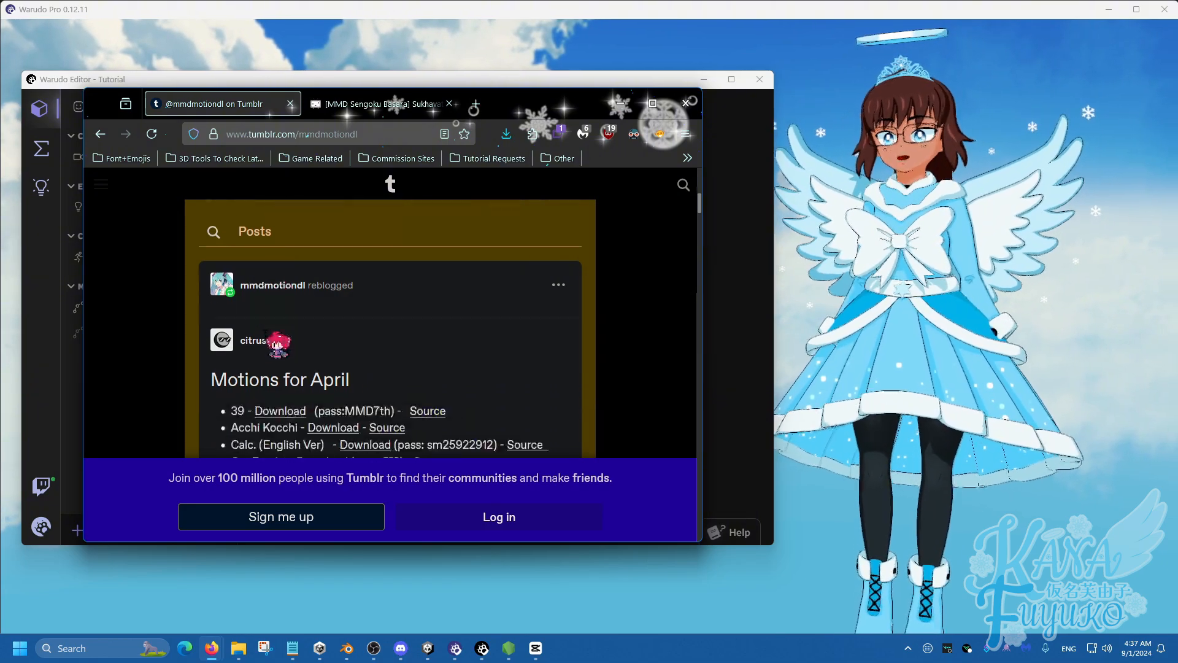
scroll(265, 333, down, 3)
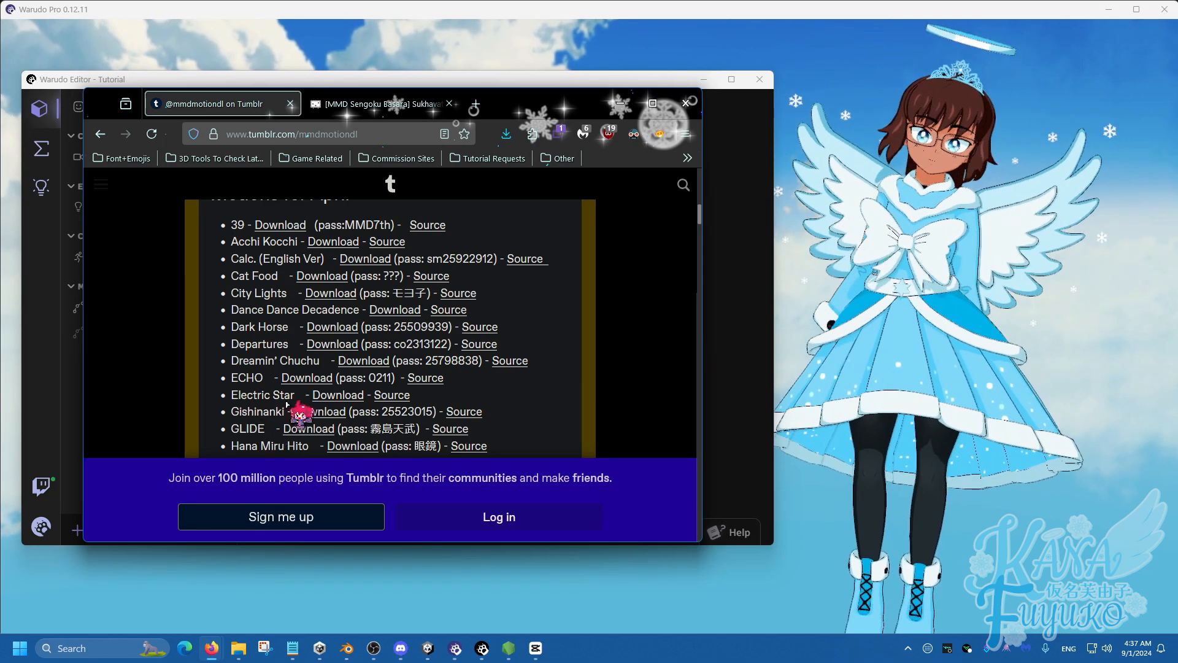
scroll(328, 335, down, 4)
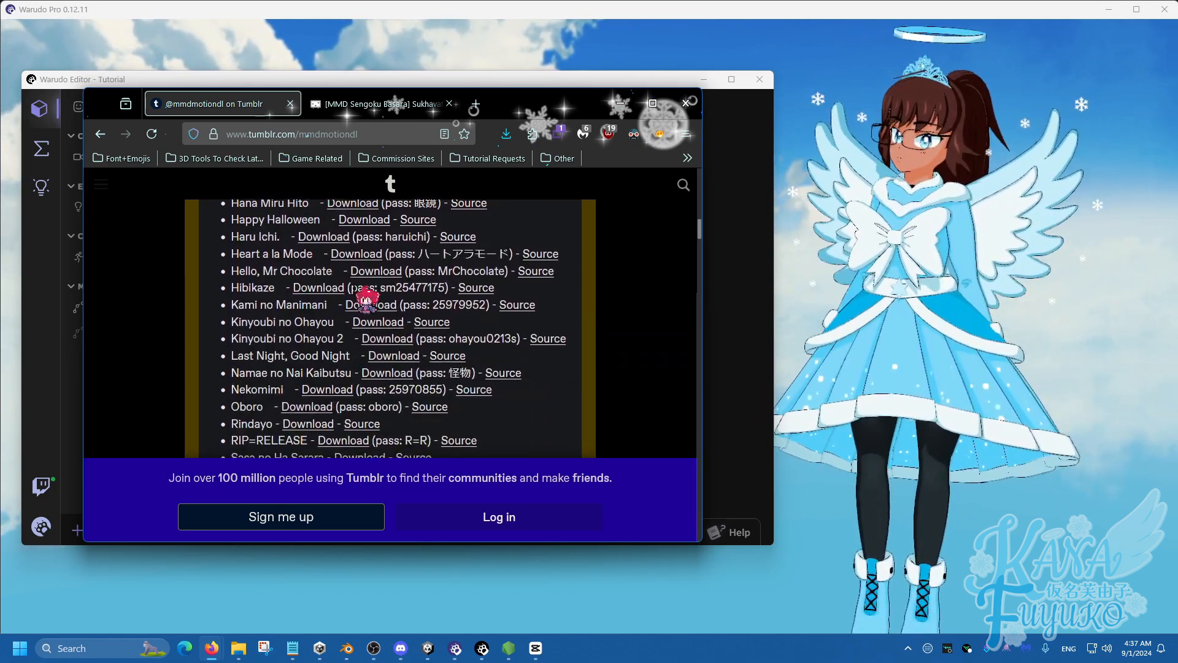
scroll(330, 351, down, 4)
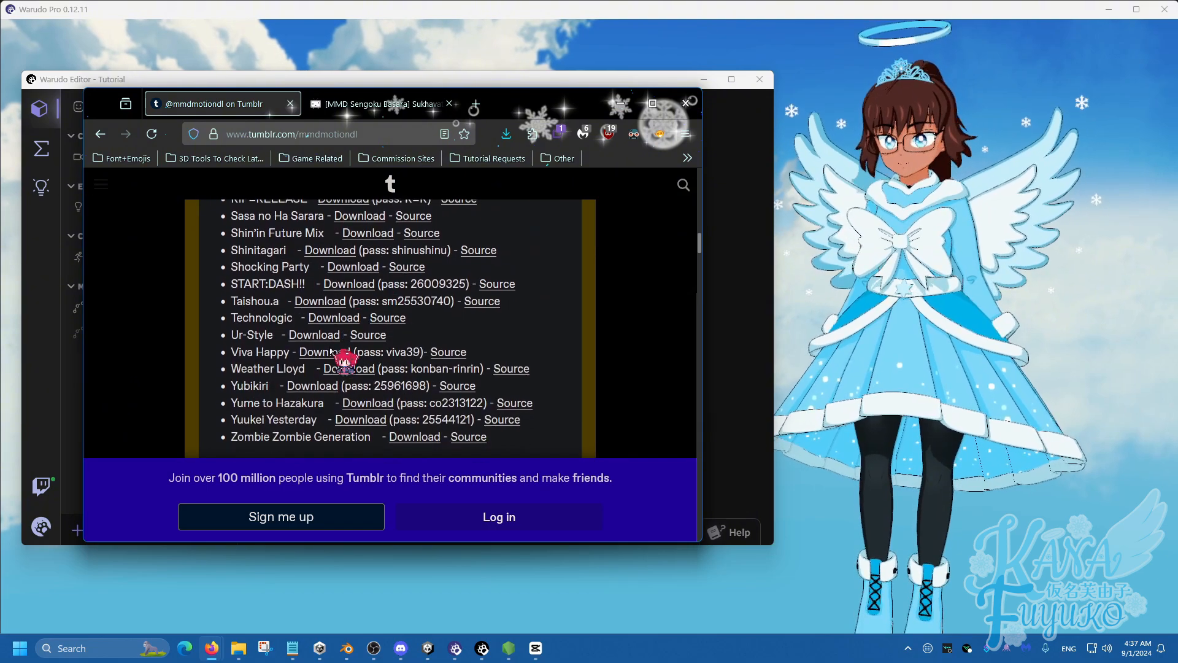
scroll(330, 352, up, 15)
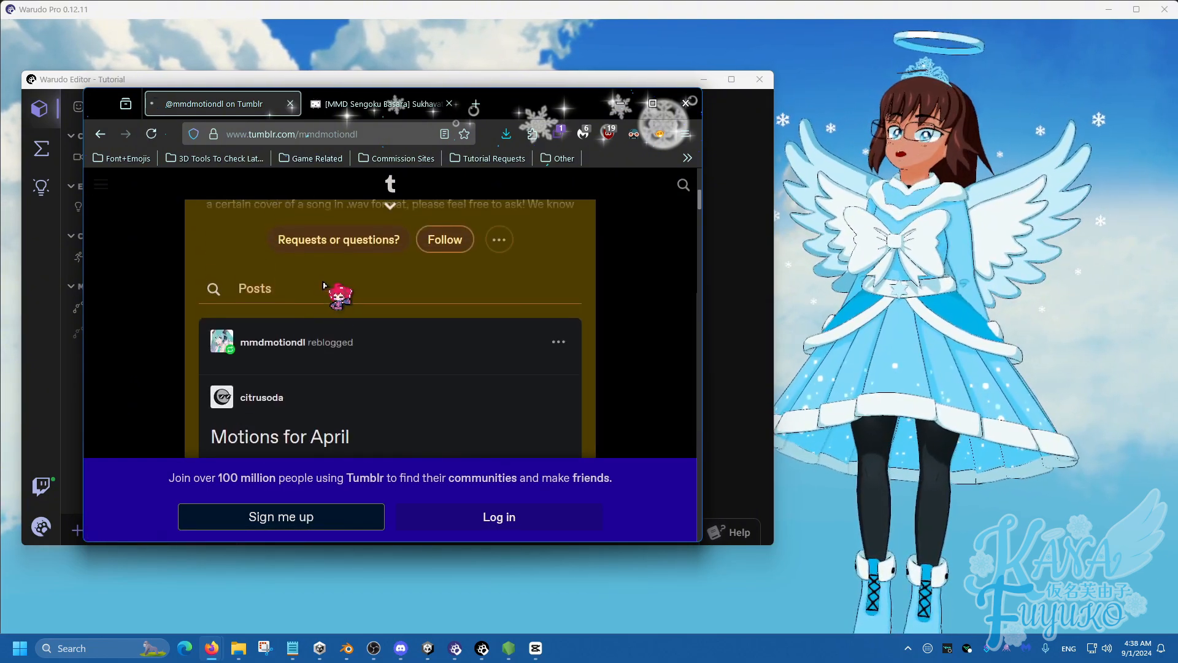
- Return to the search results, switch to the Sukhavati (Gokuraku Jodo) Motion Trace video page, and examine its description for the download link and key
key(alt+Left)
key(ctrl+Tab)
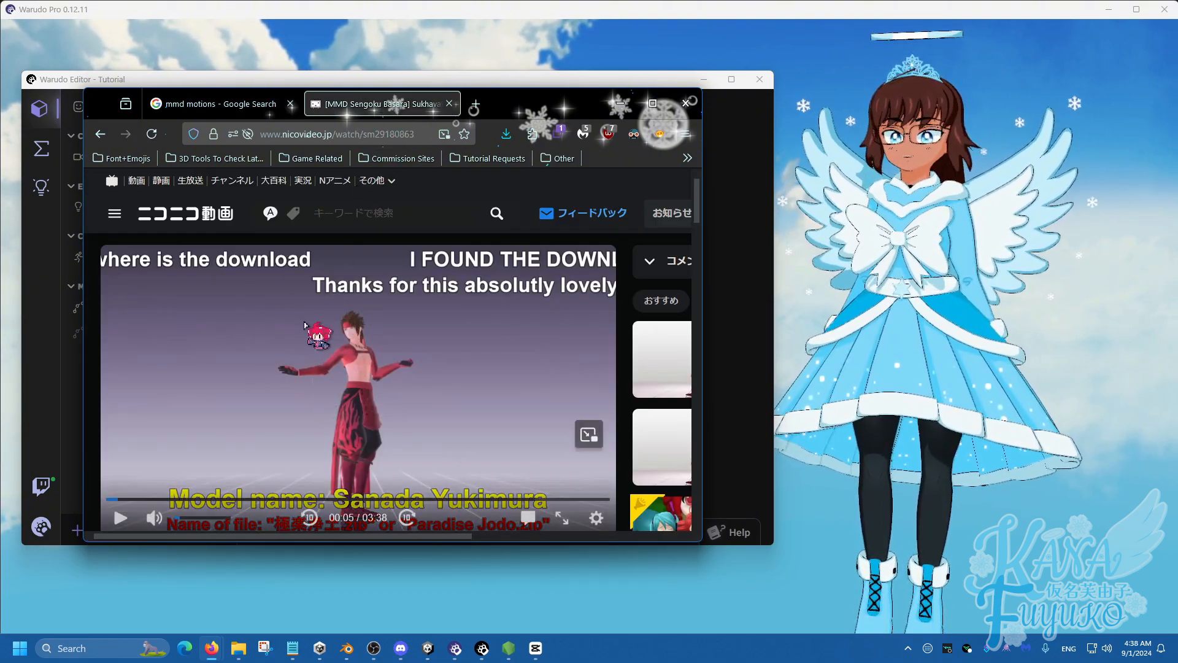
scroll(305, 325, down, 4)
scroll(263, 310, up, 4)
scroll(222, 295, down, 4)
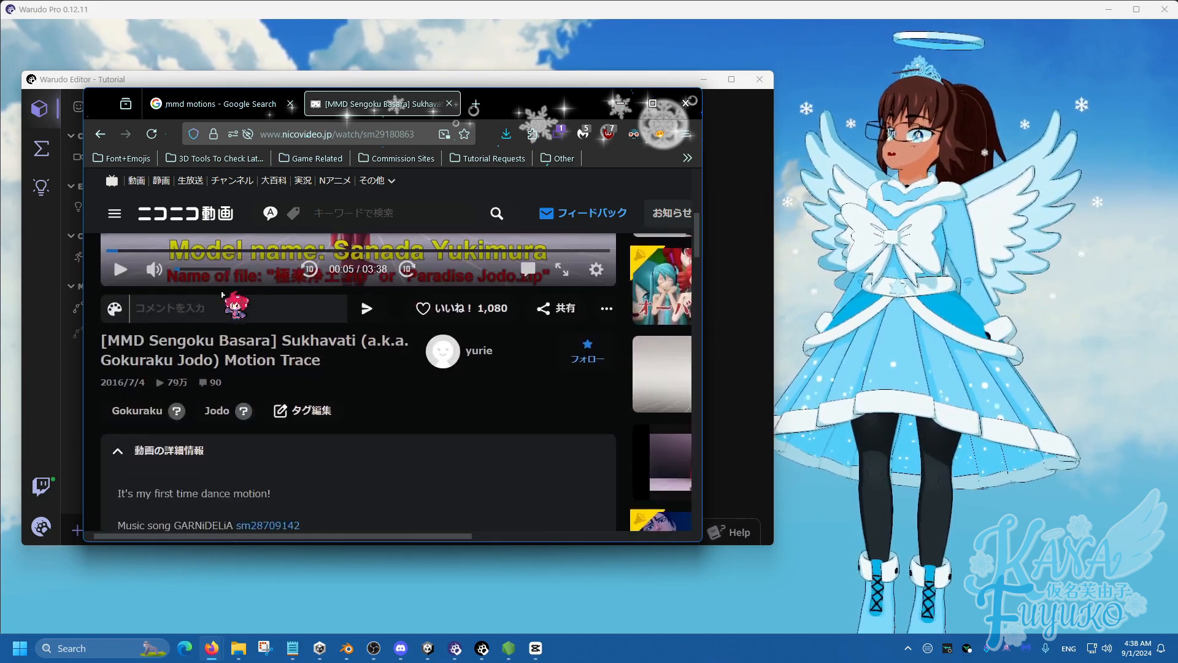
scroll(192, 405, down, 3)
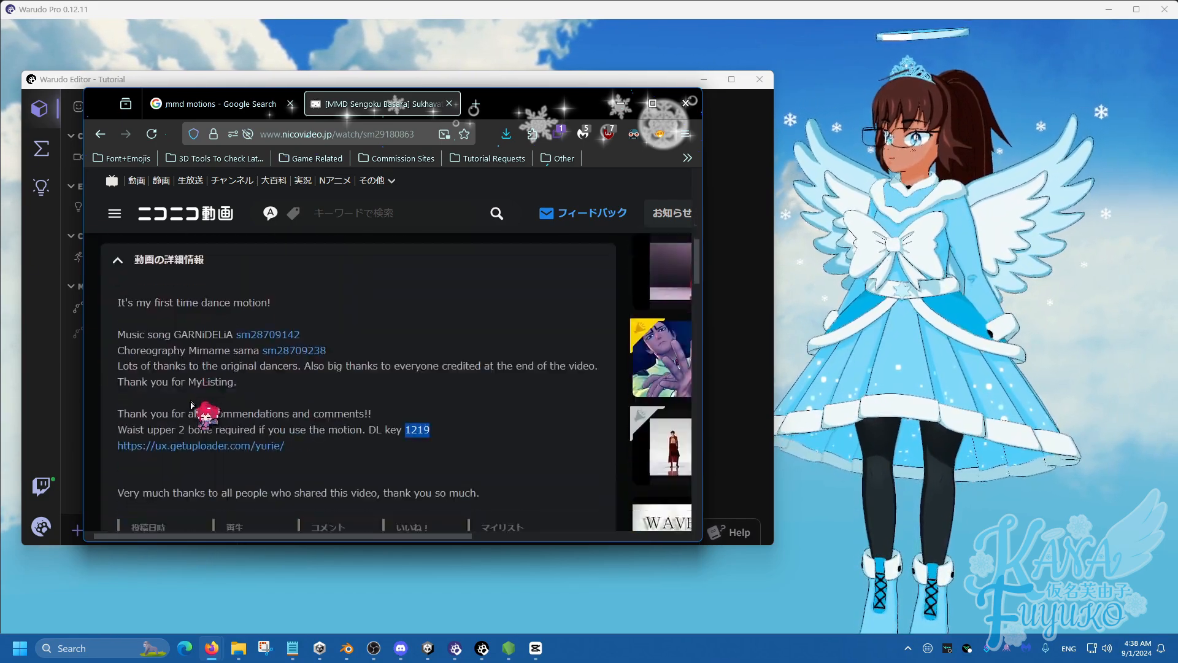
scroll(191, 405, up, 1)
scroll(190, 398, down, 5)
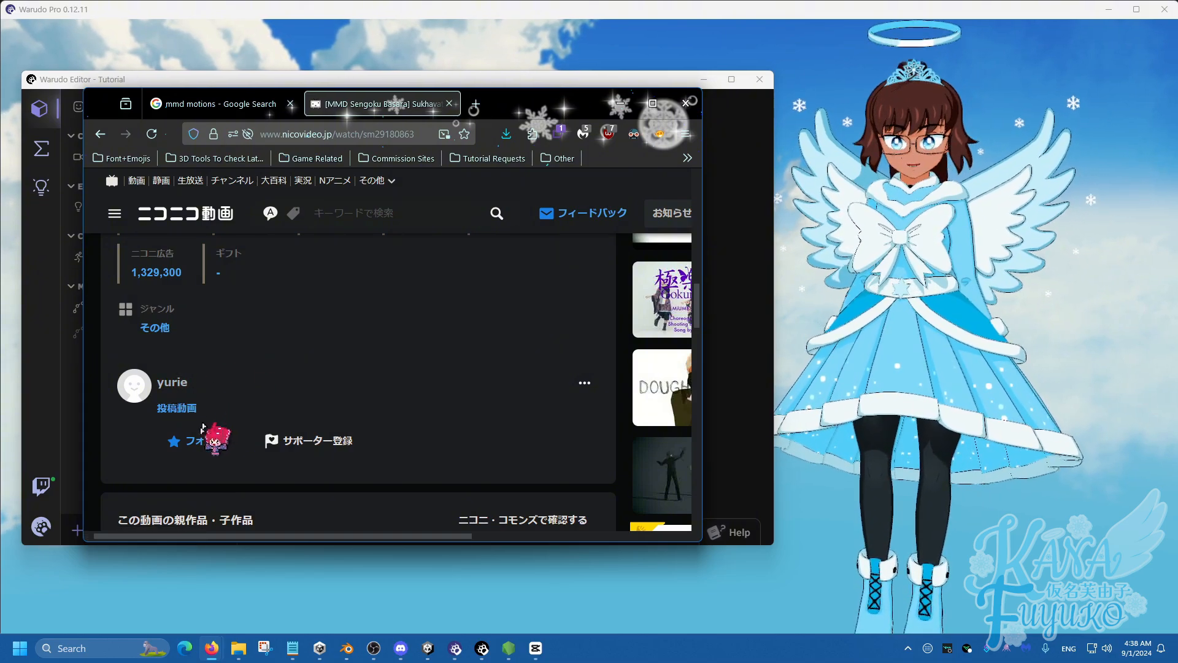
scroll(203, 428, up, 10)
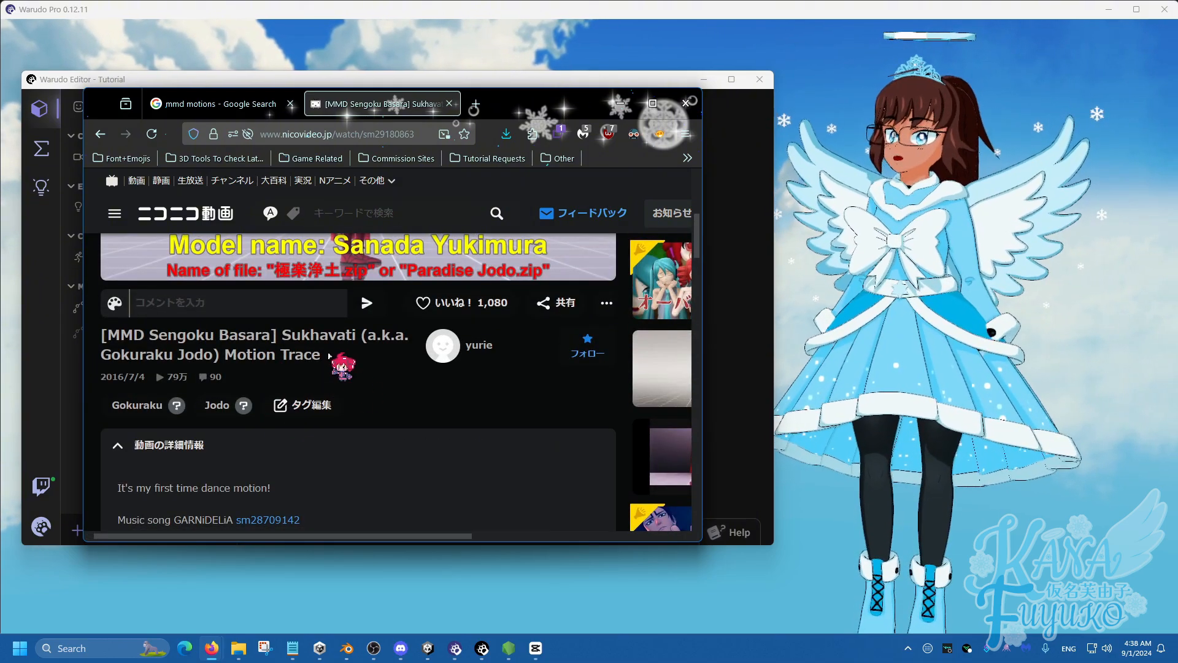
scroll(330, 356, up, 2)
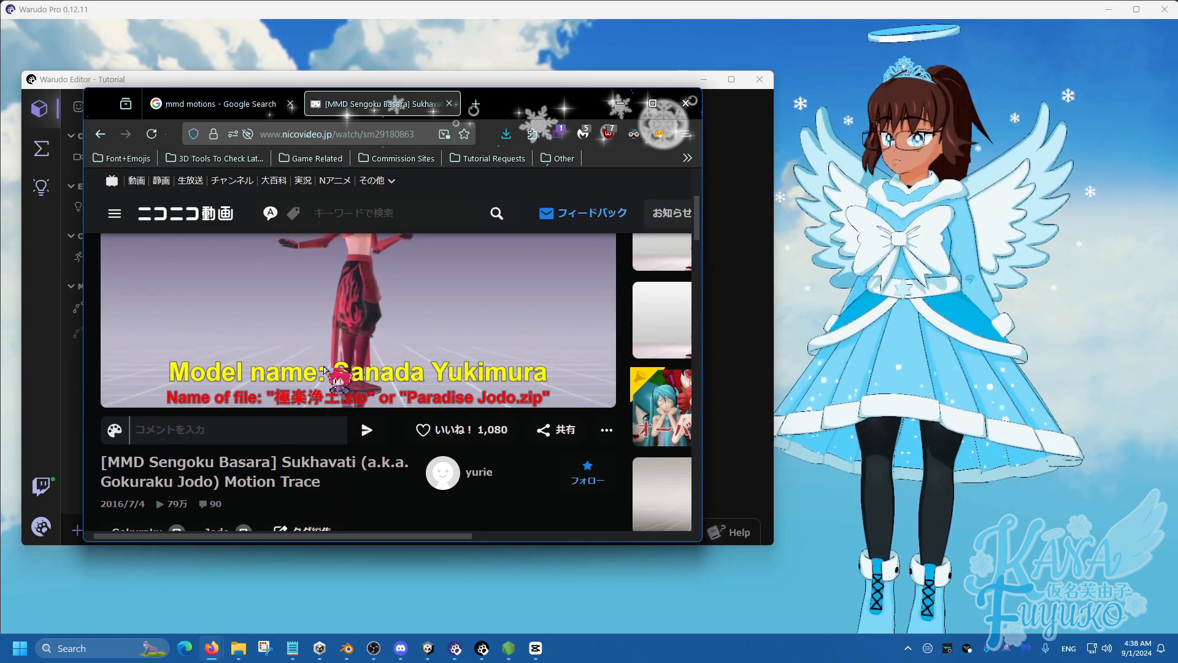
scroll(344, 399, down, 2)
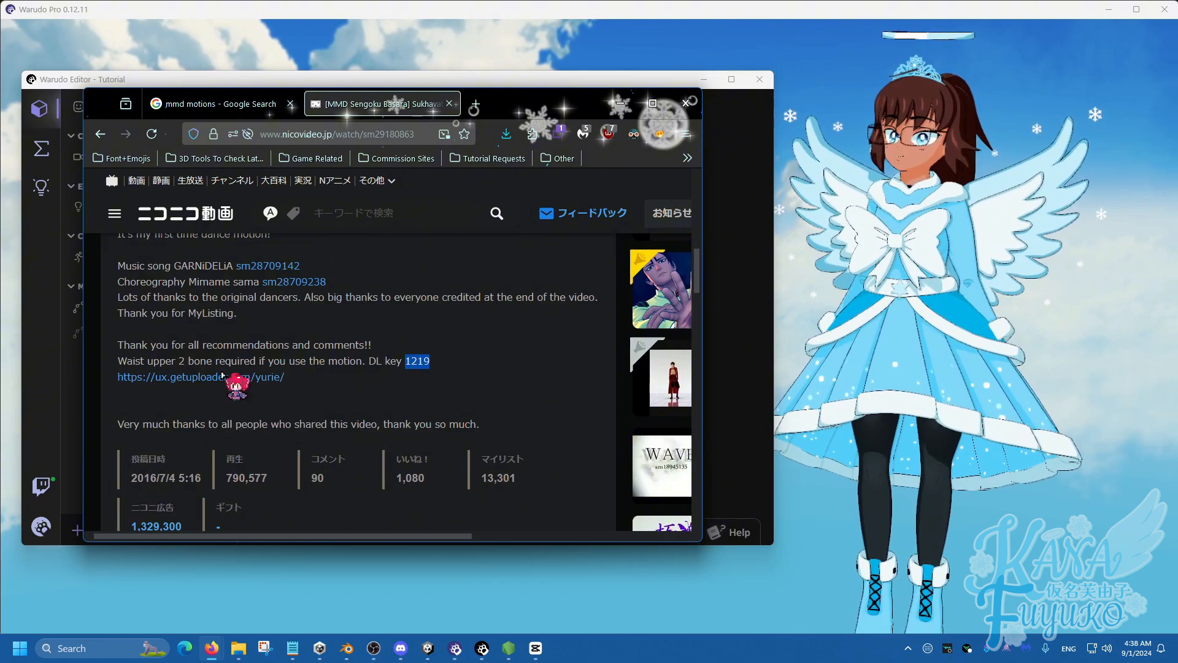
scroll(265, 398, up, 5)
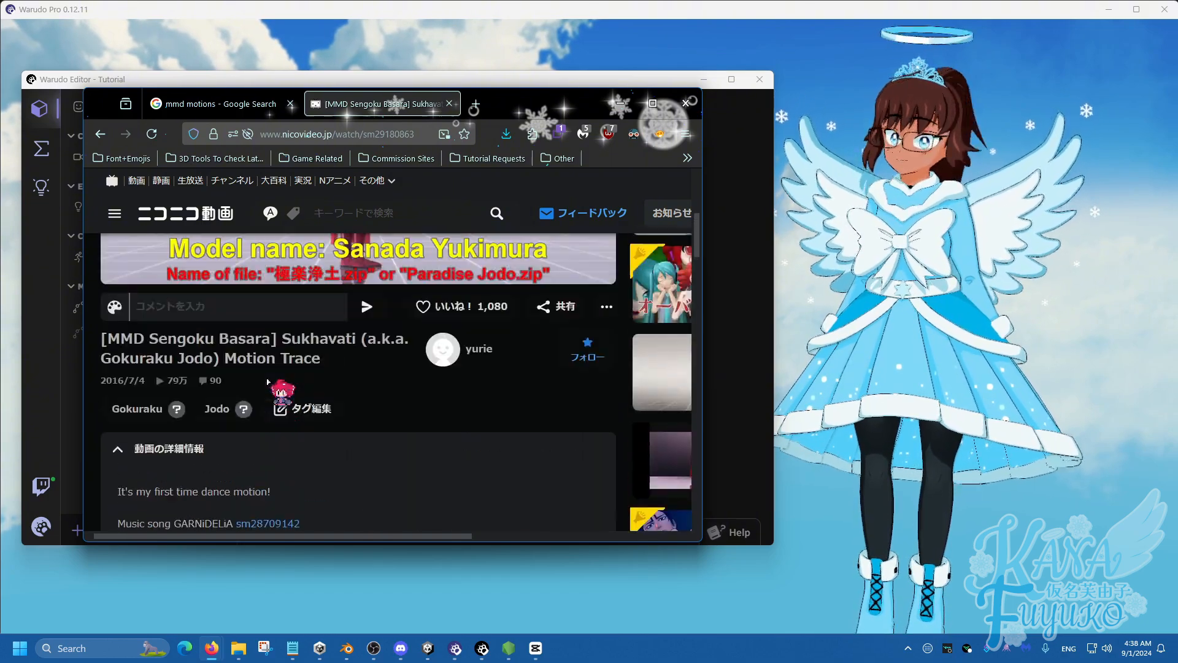
scroll(264, 390, up, 2)
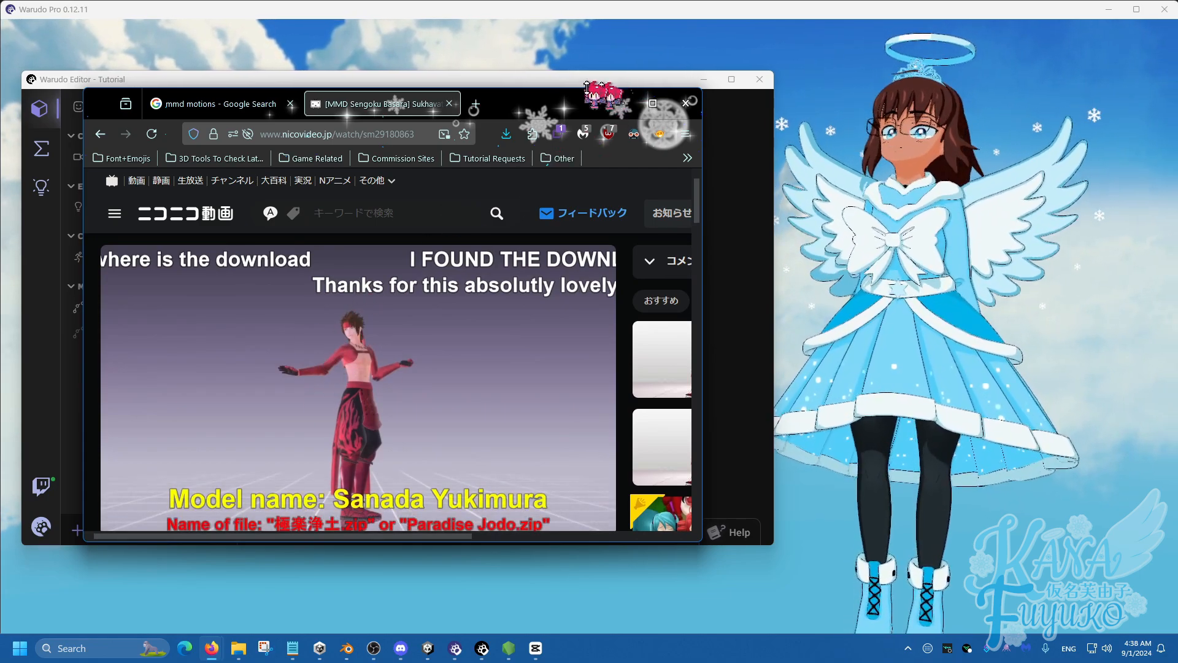
scroll(350, 367, down, 7)
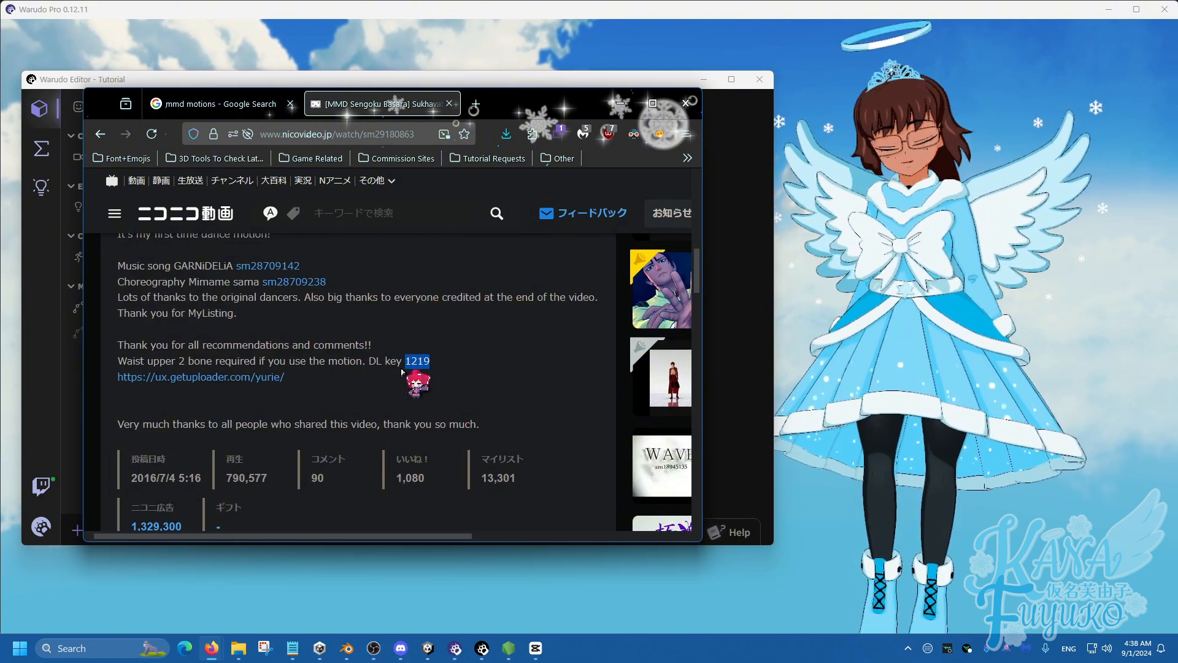
click(402, 371)
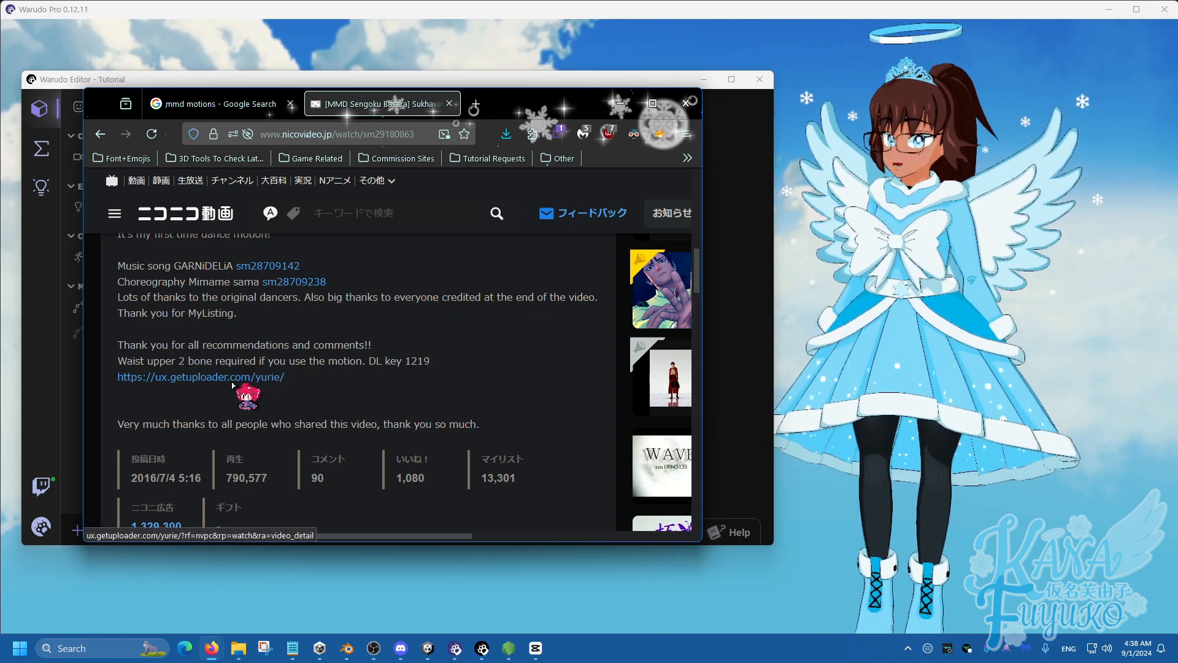
- Follow the uploader link in the video description and open the download page for 極楽浄土.zip
click(209, 381)
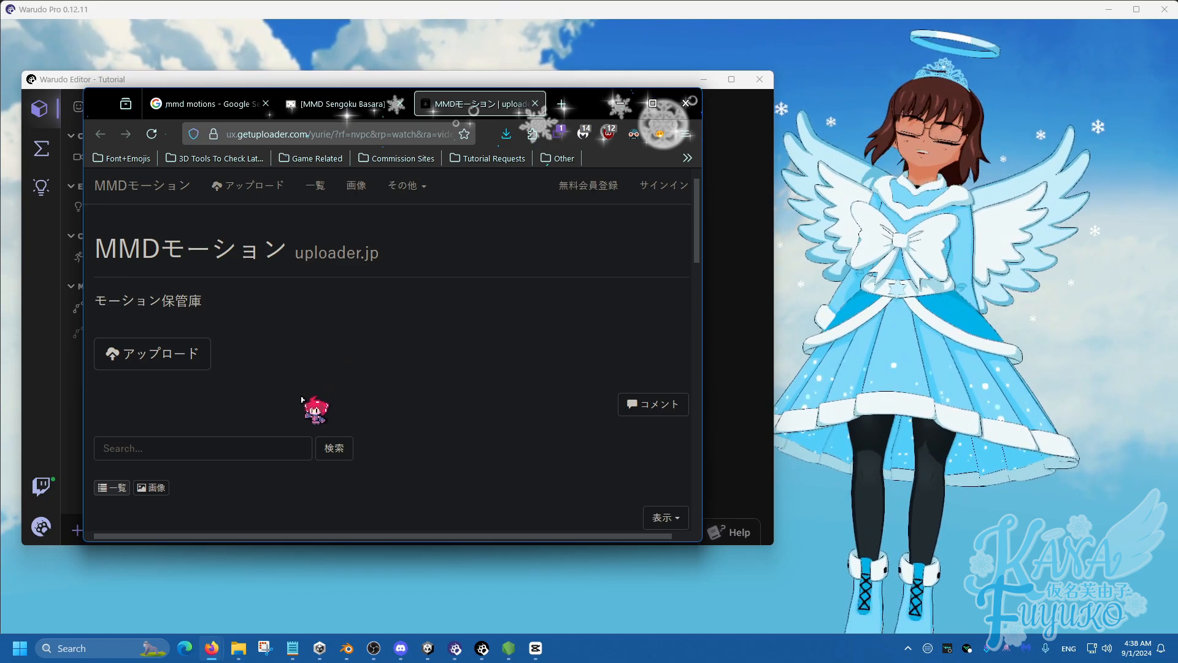
scroll(242, 422, down, 4)
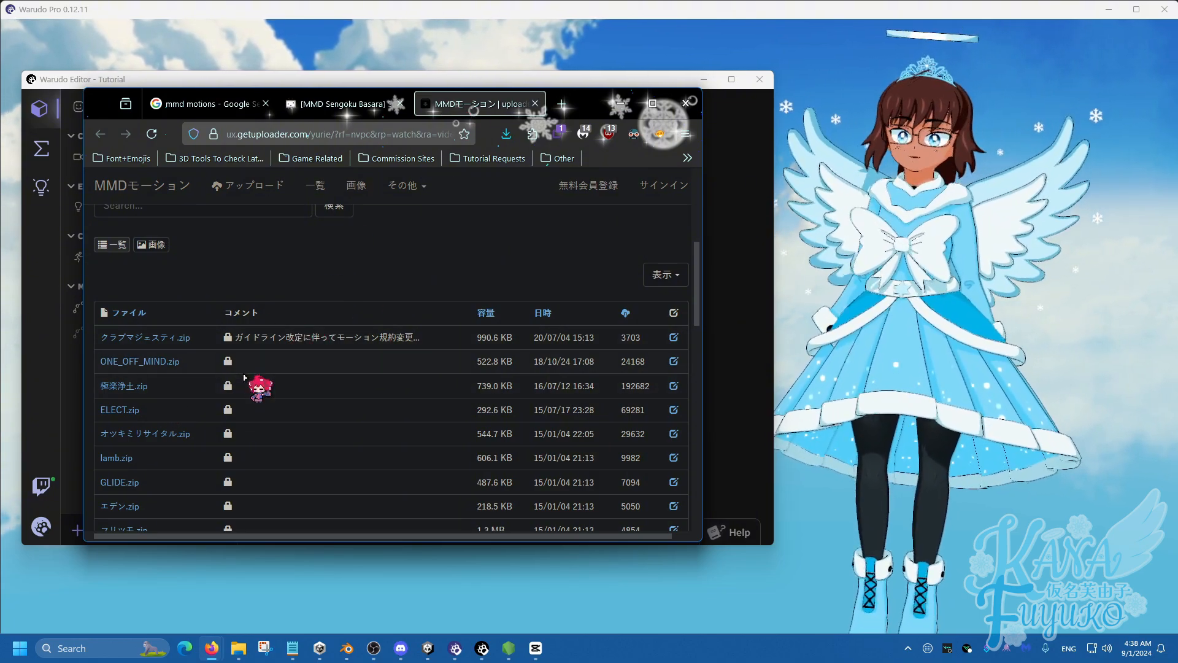
scroll(157, 433, down, 2)
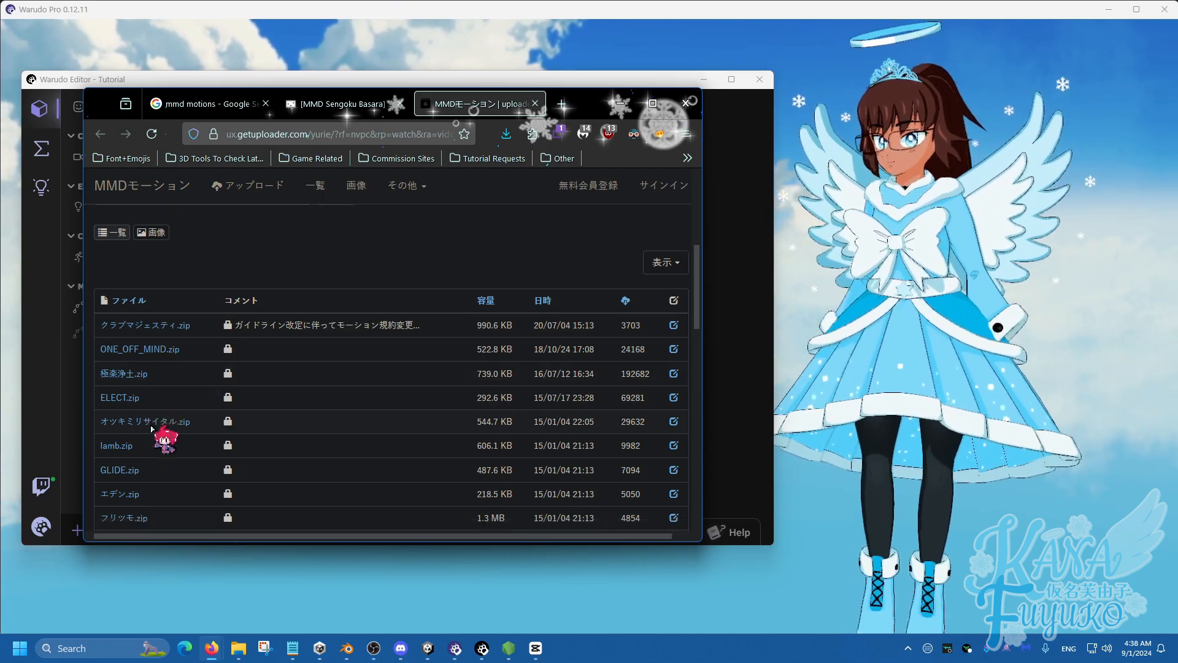
scroll(146, 409, up, 2)
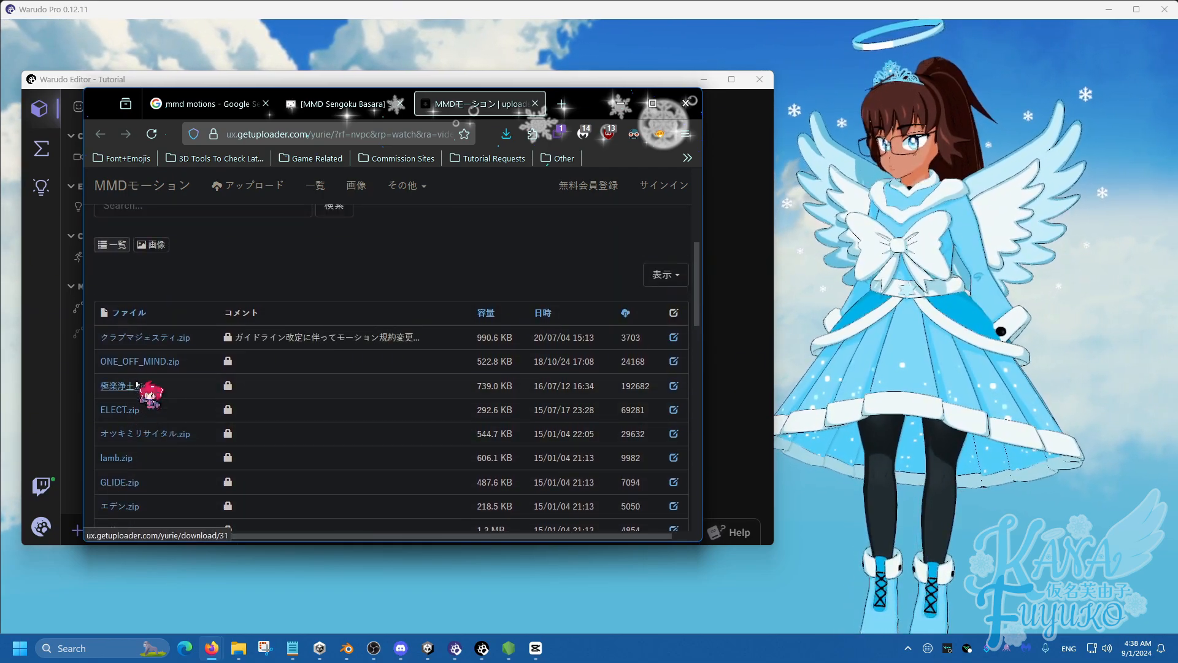
scroll(135, 394, down, 2)
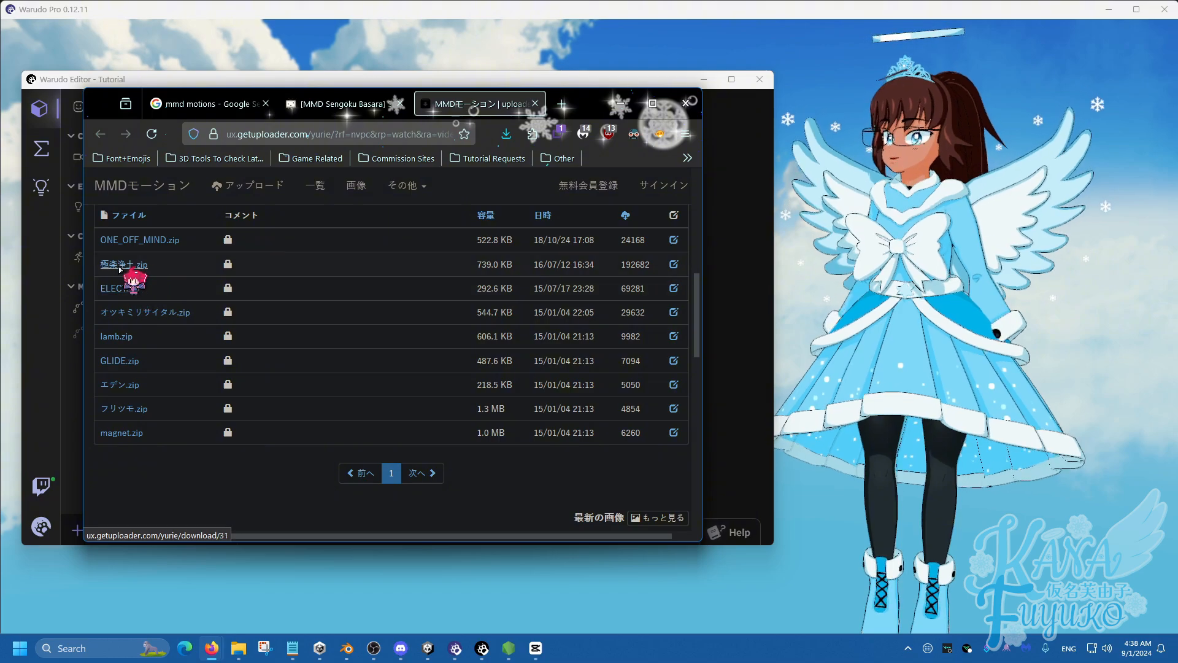
scroll(311, 342, down, 7)
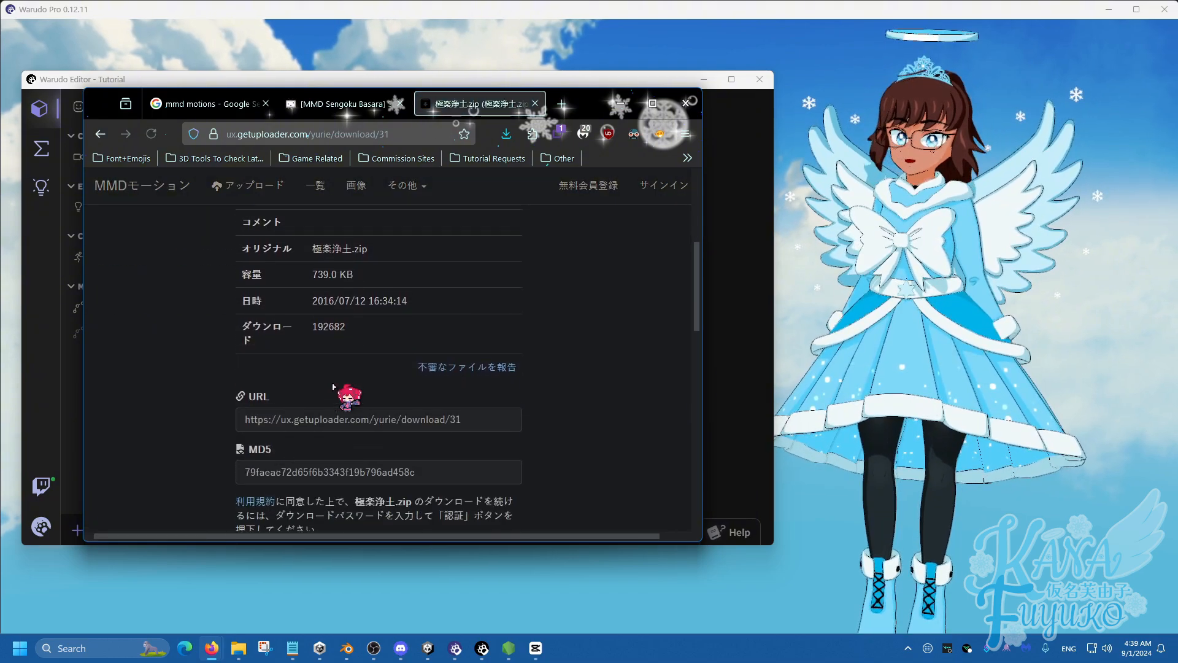
- Paste the download password for 極楽浄土.zip and submit it for authentication
click(352, 299)
key(ctrl+v)
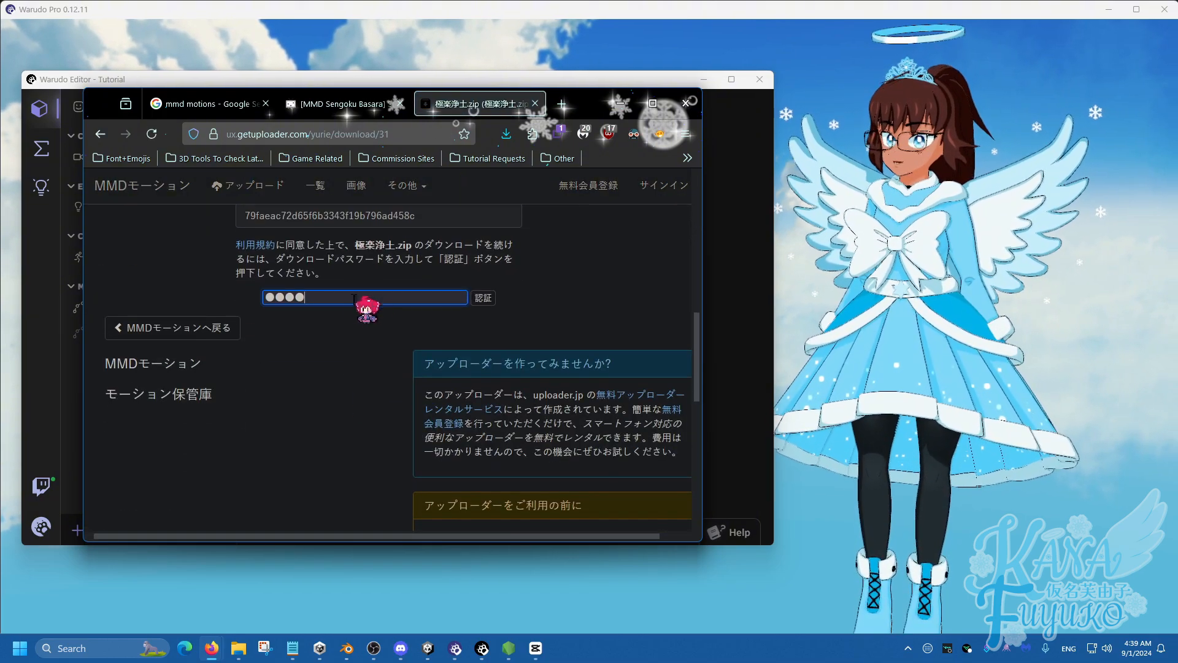
click(484, 298)
- Request the download of 極楽浄土.zip, use the direct Download Now link, and save the file to disk
scroll(466, 343, down, 5)
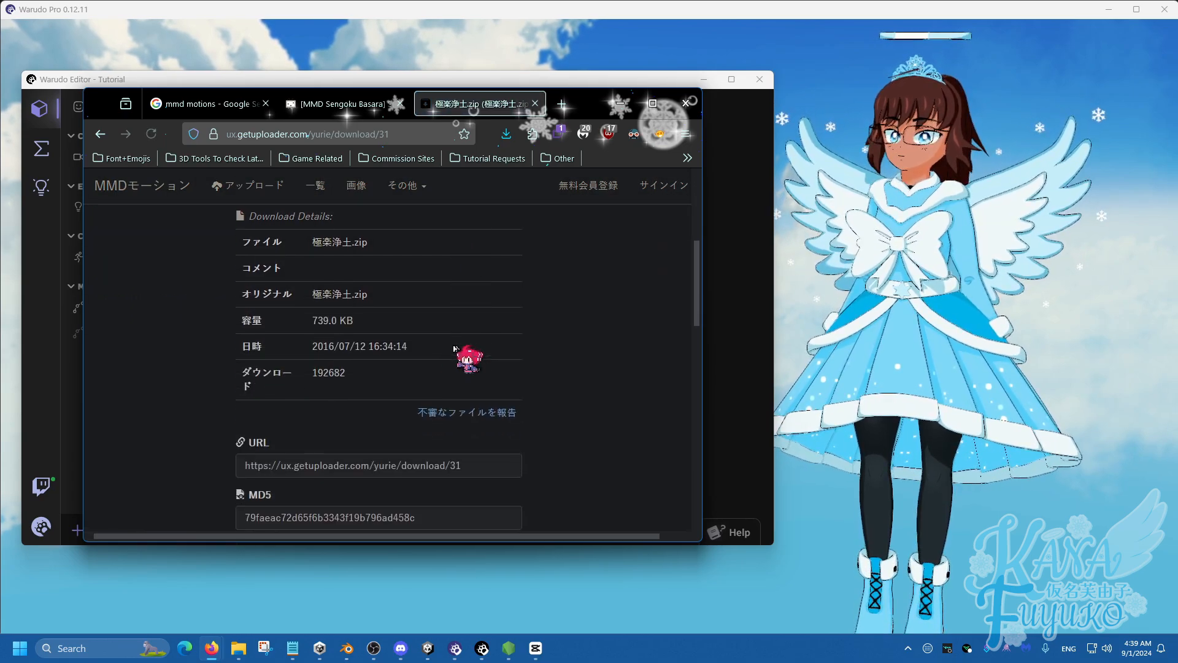
click(371, 362)
scroll(372, 375, down, 1)
click(380, 388)
click(390, 470)
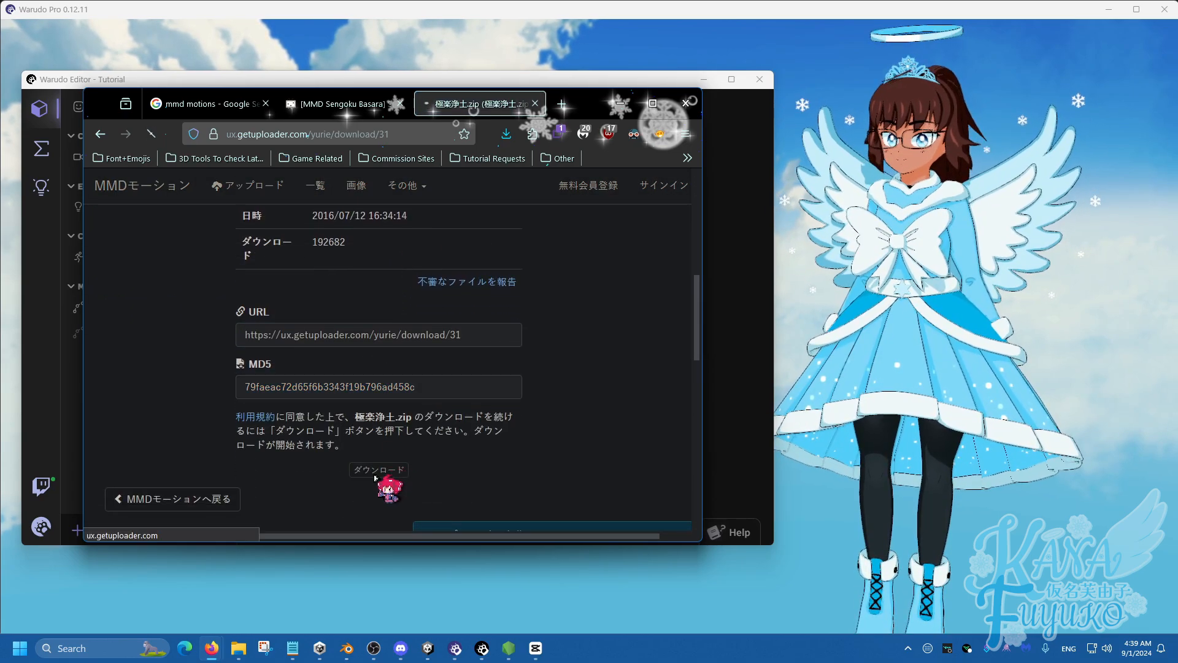
scroll(382, 385, down, 2)
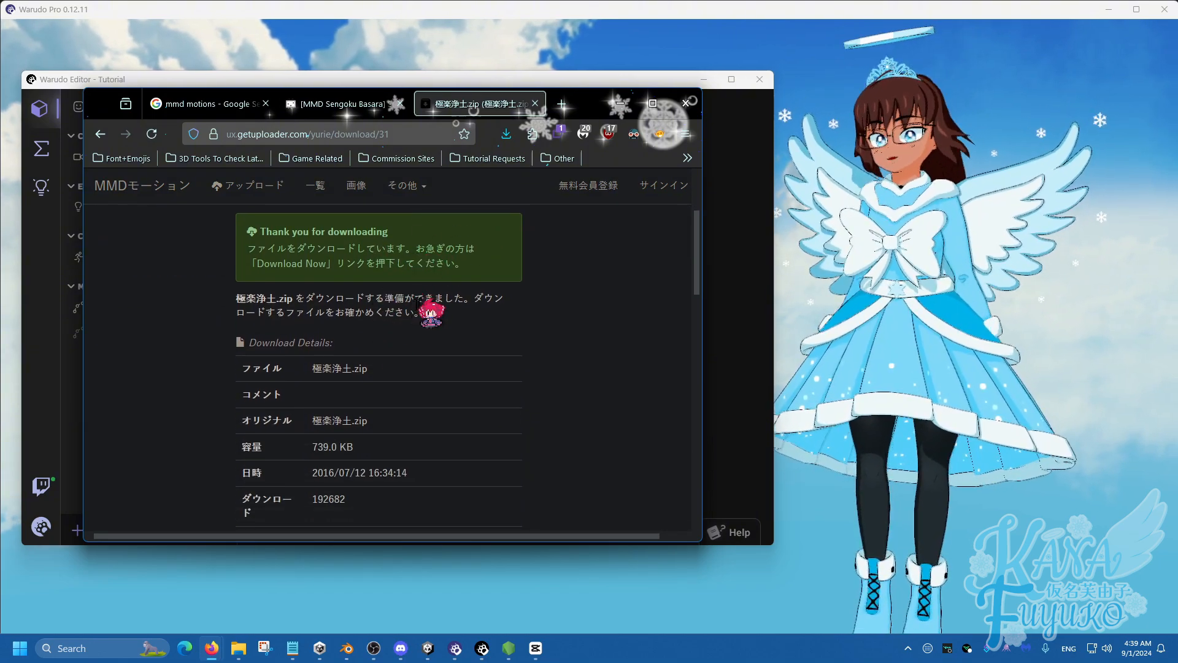
scroll(411, 361, down, 5)
scroll(405, 365, up, 2)
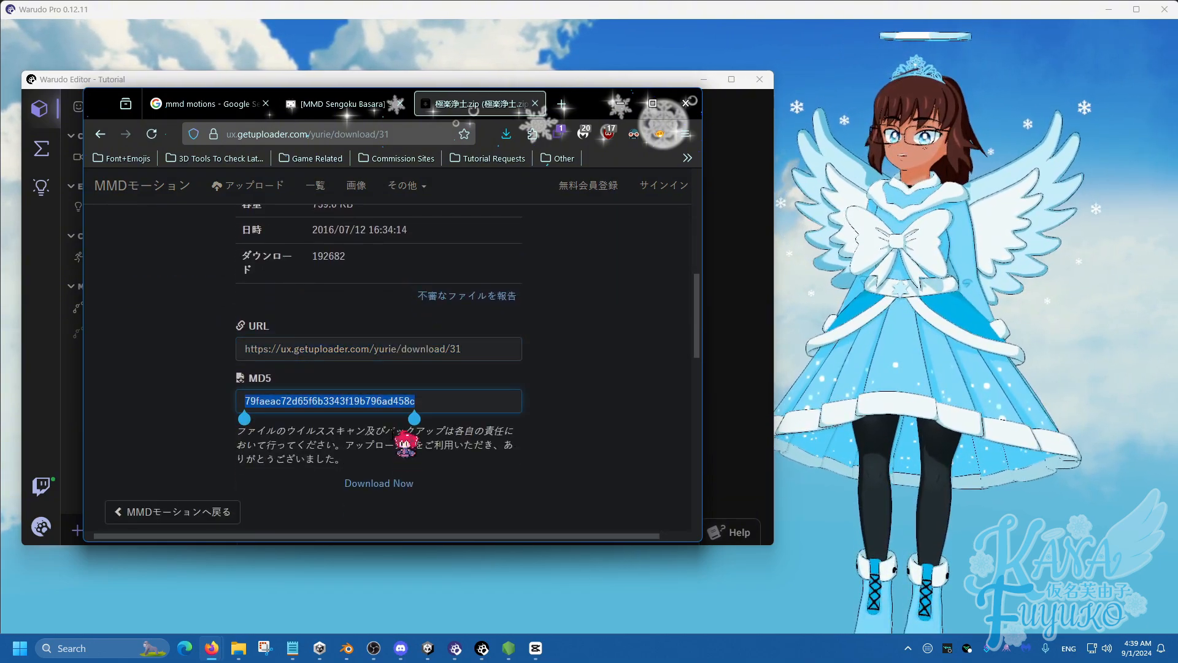
click(378, 484)
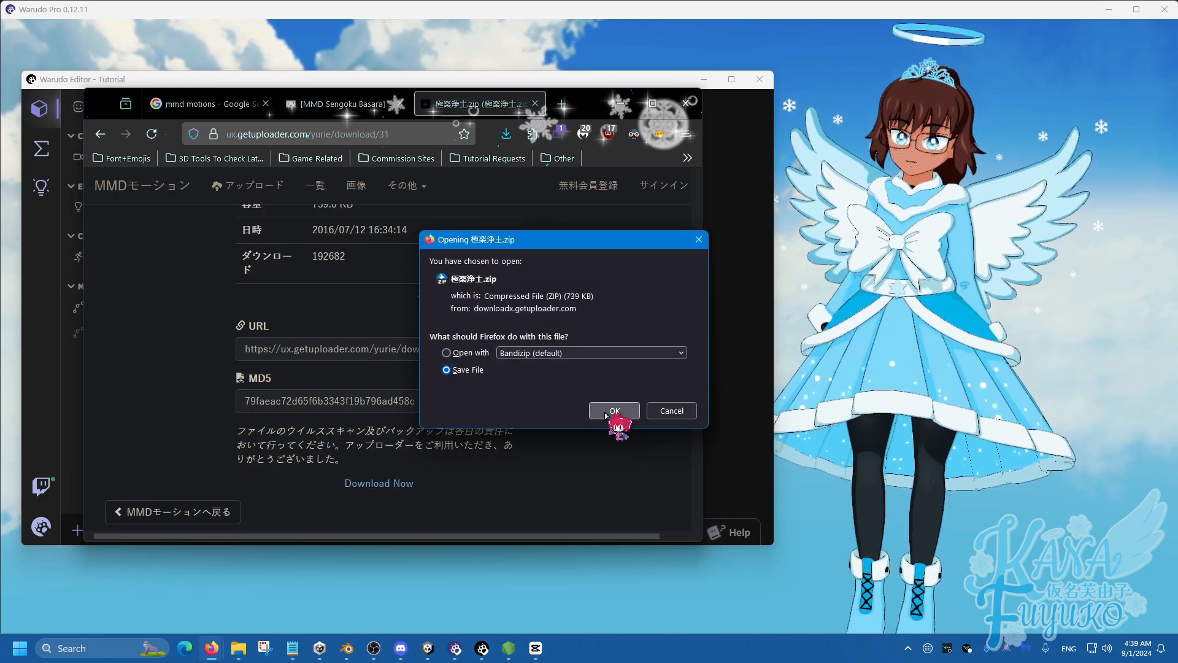
click(614, 411)
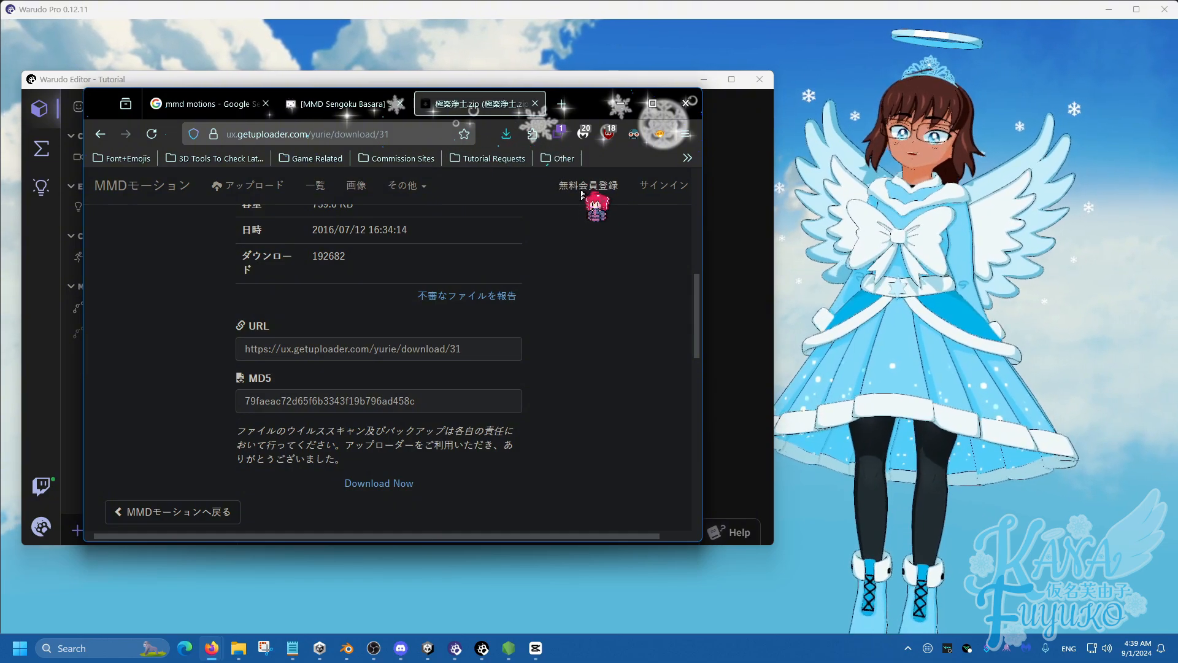
- Leave the browser for the opened 極楽浄土.zip archive, and open the MMD folder inside Warudo's data folder
click(620, 104)
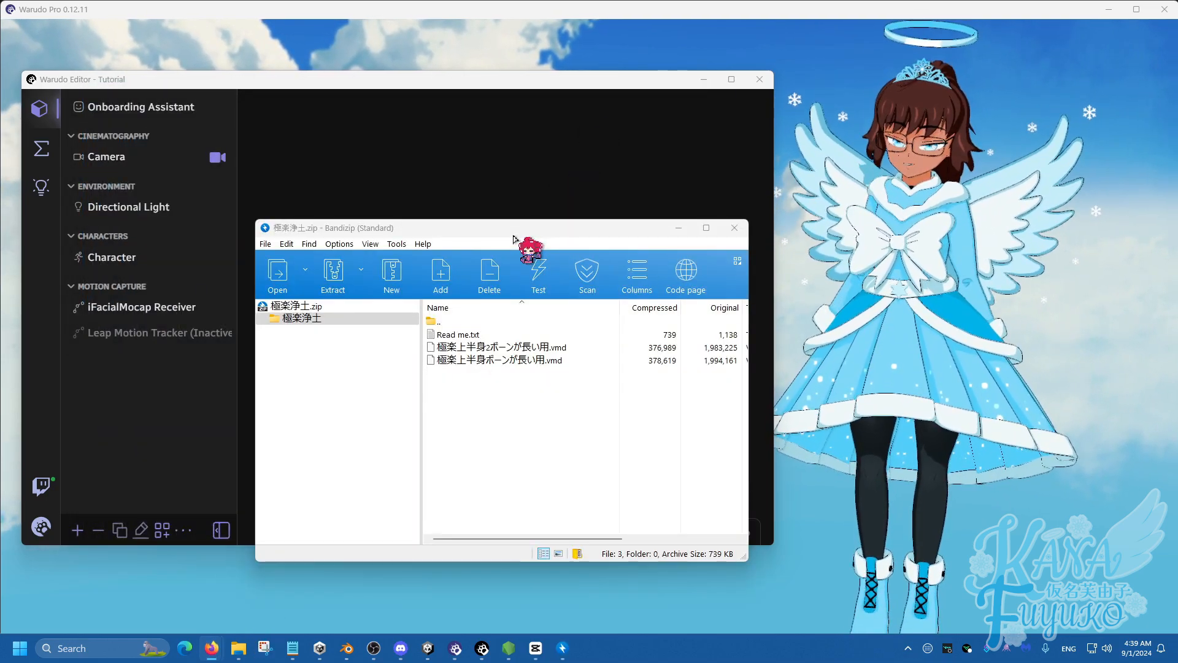
drag(513, 236, 385, 144)
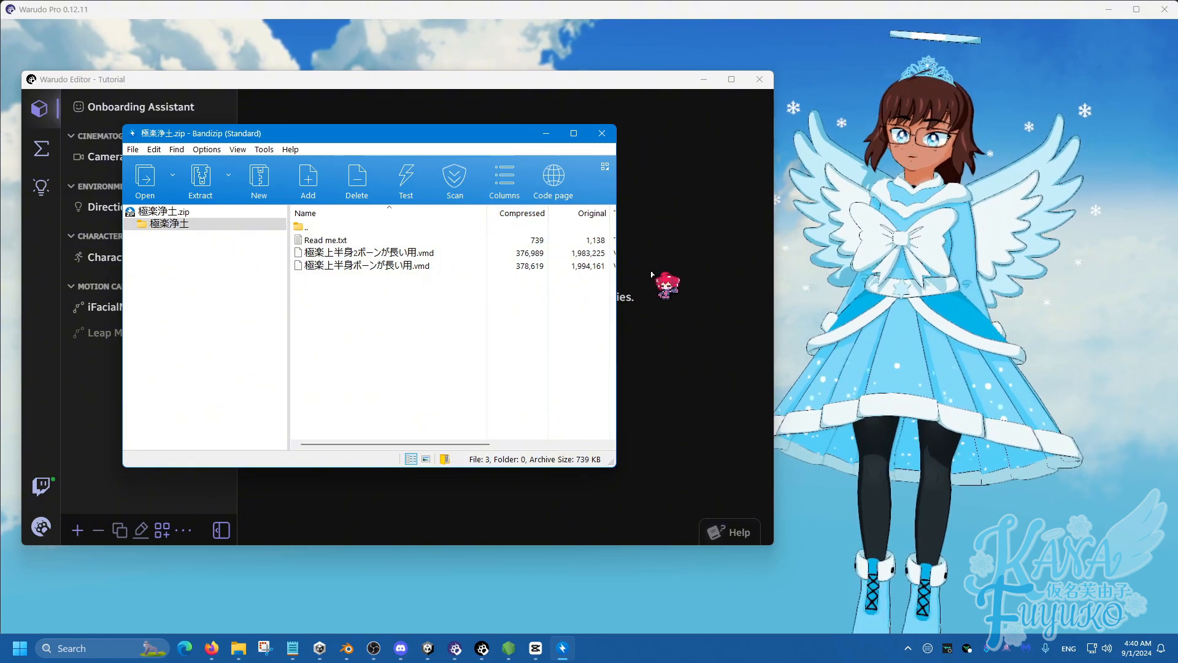
click(665, 282)
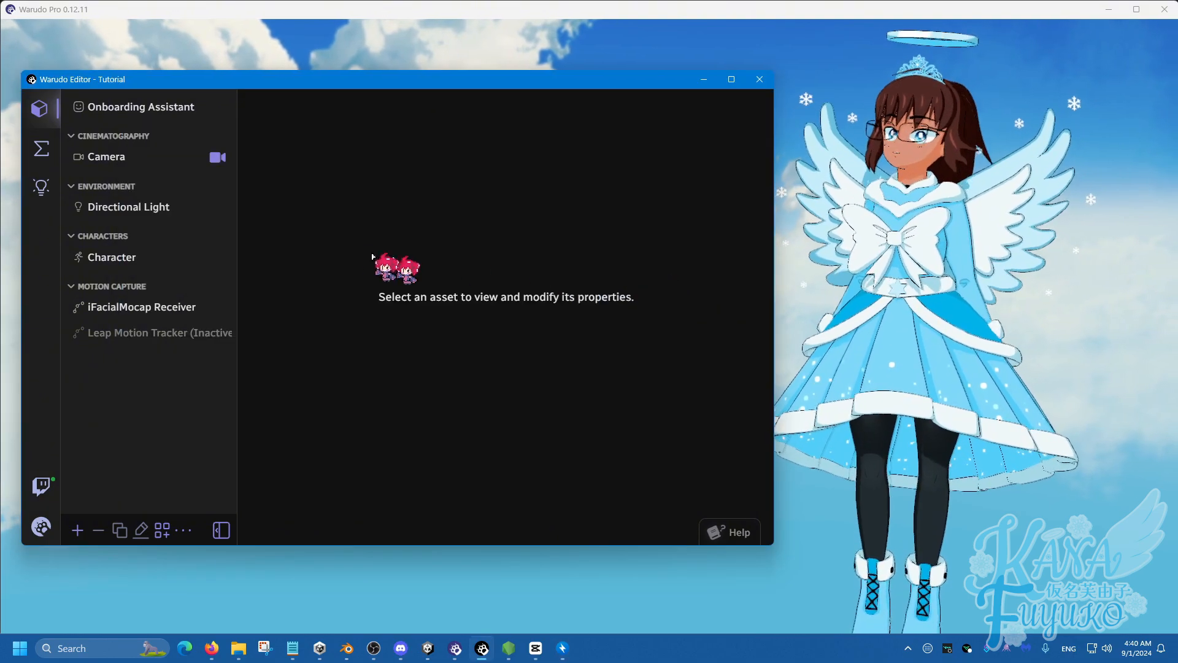
click(40, 527)
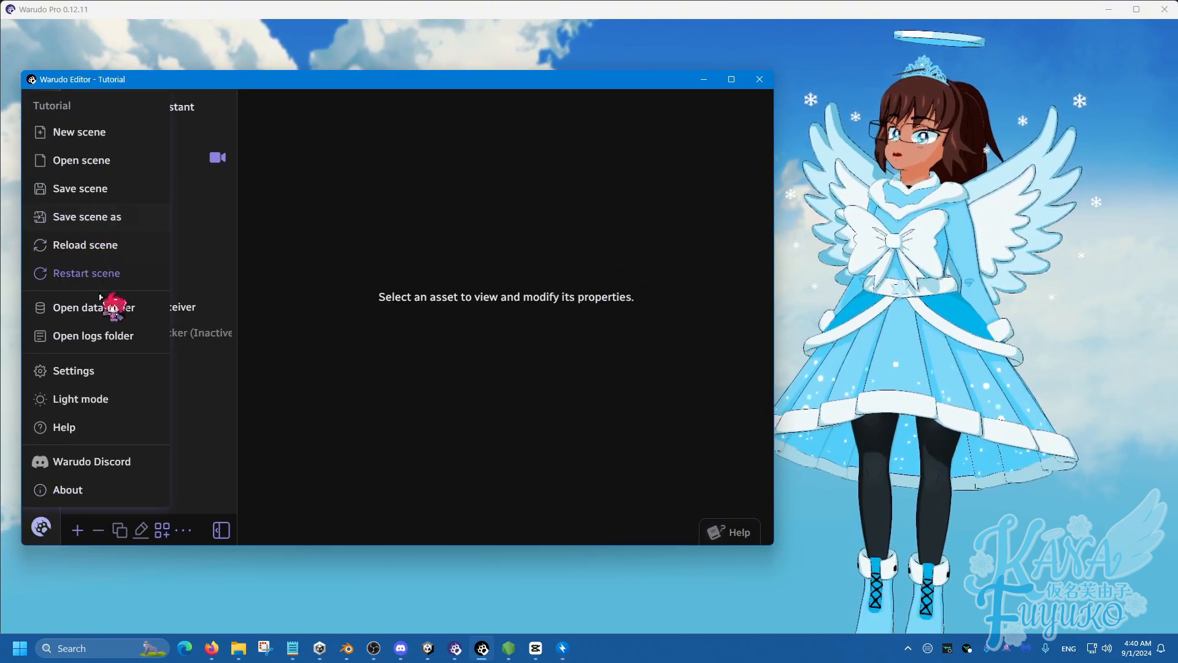
click(69, 315)
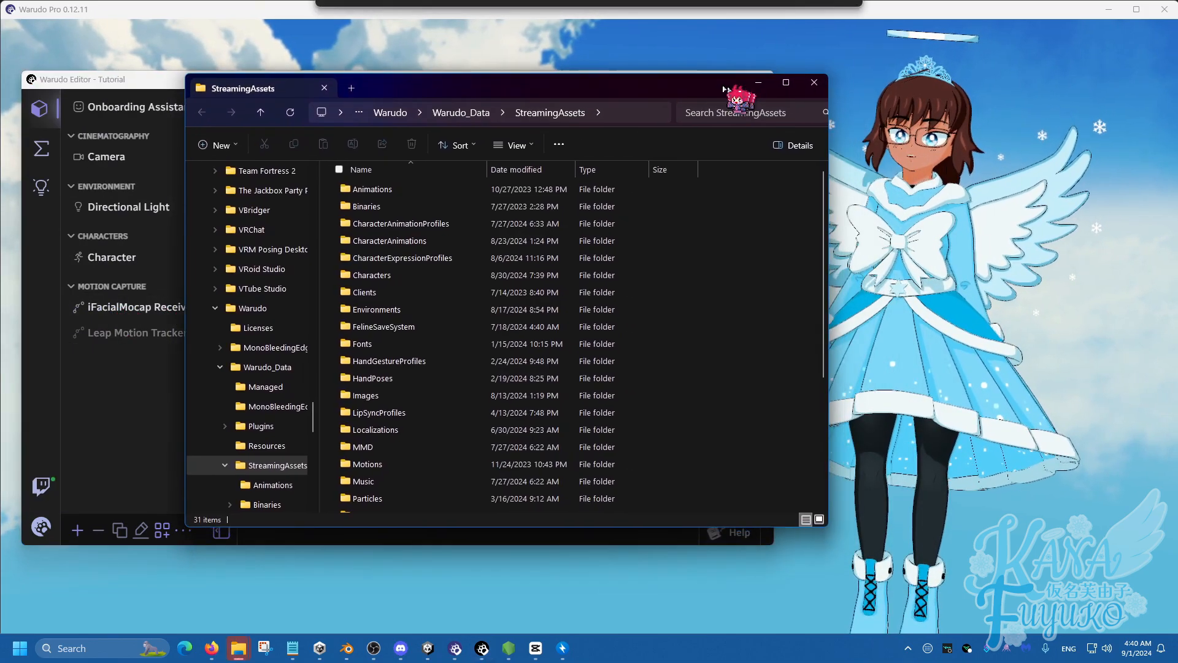
scroll(386, 432, down, 2)
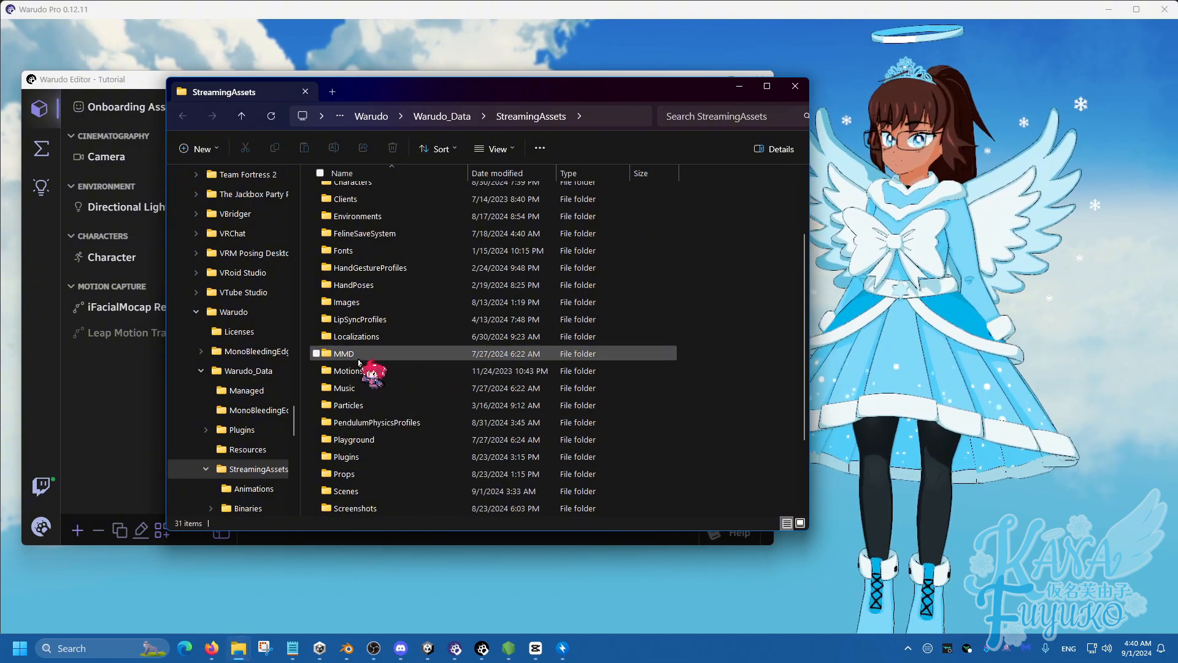
double_click(345, 354)
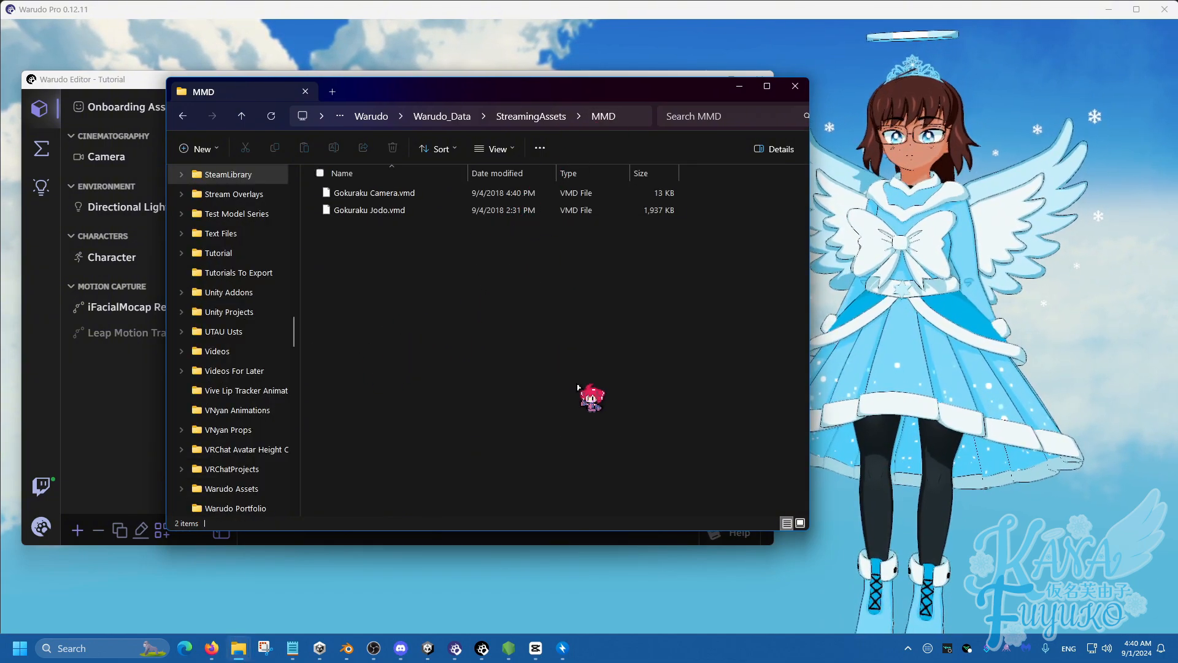
- Copy 極楽上半身2ボーンが長い用.vmd and 極楽上半身ボーンが長い用.vmd from the archive into Warudo's MMD folder
click(562, 648)
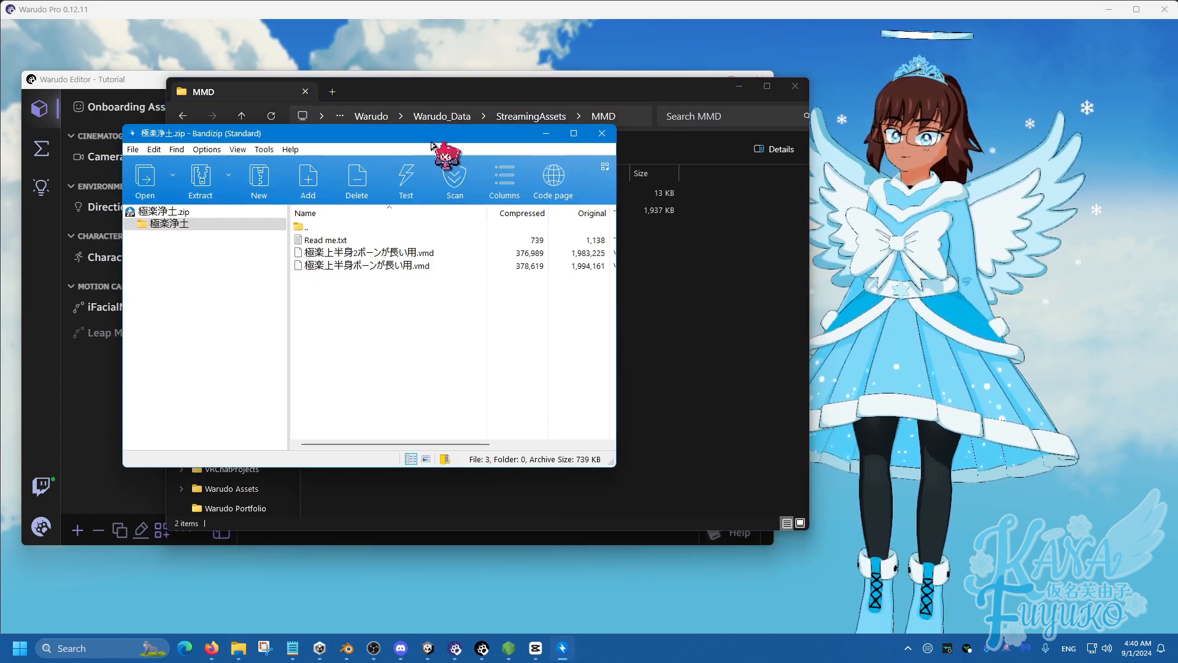
drag(427, 133, 296, 228)
drag(230, 409, 433, 400)
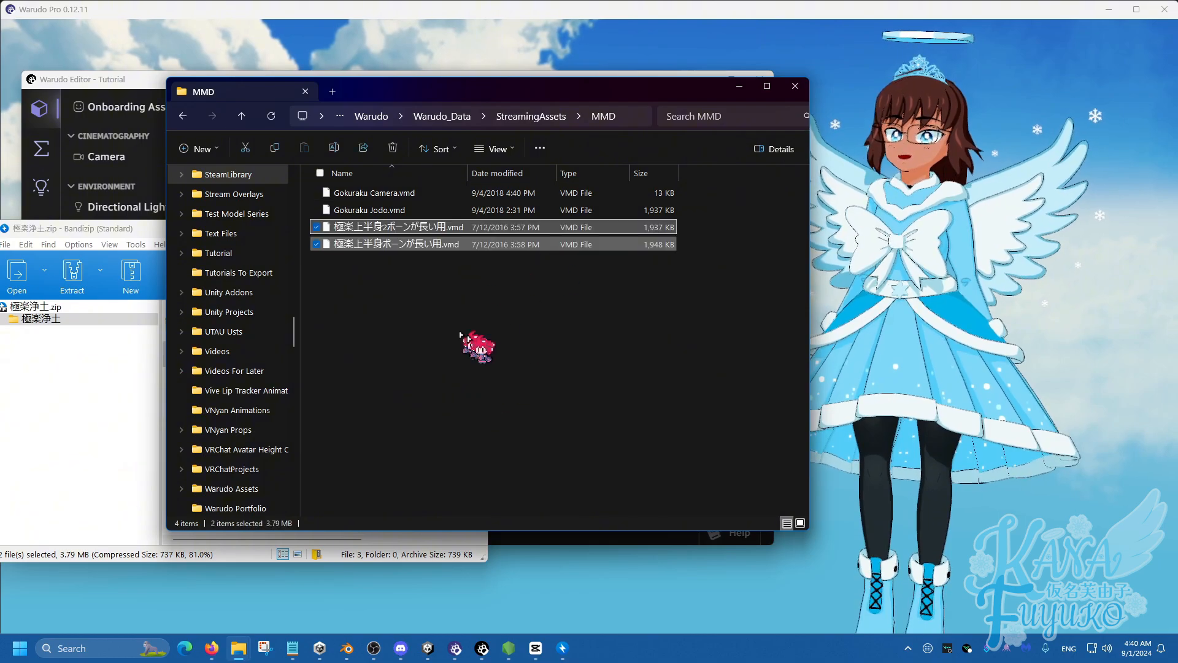
click(40, 407)
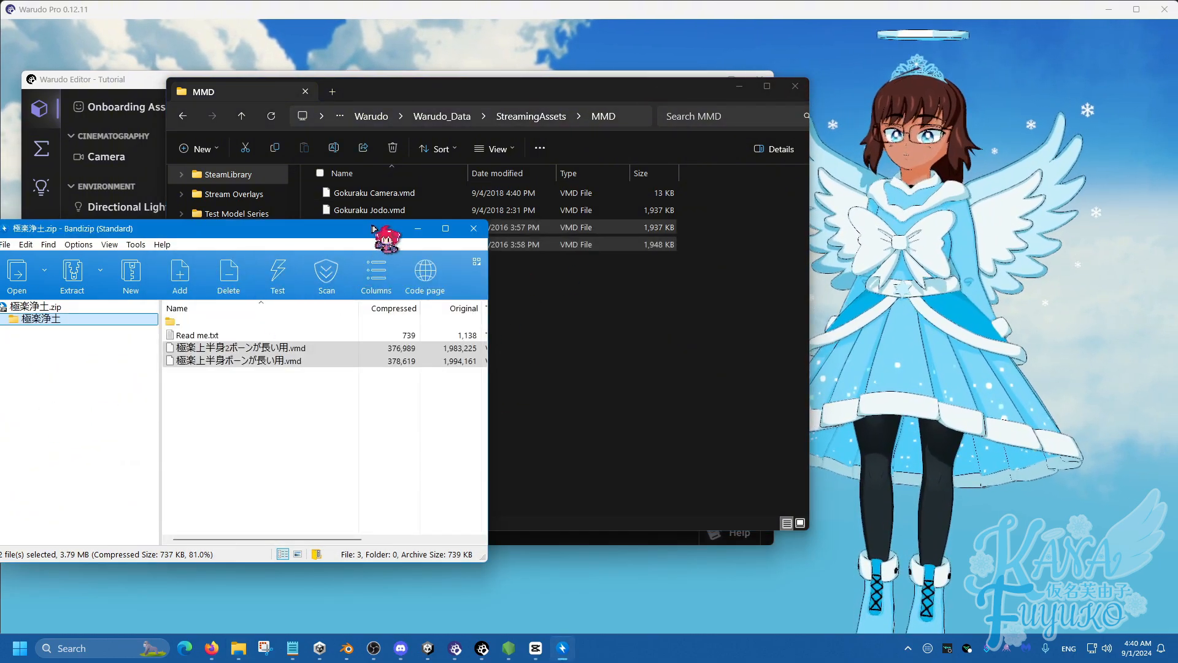
drag(374, 228, 503, 156)
click(386, 359)
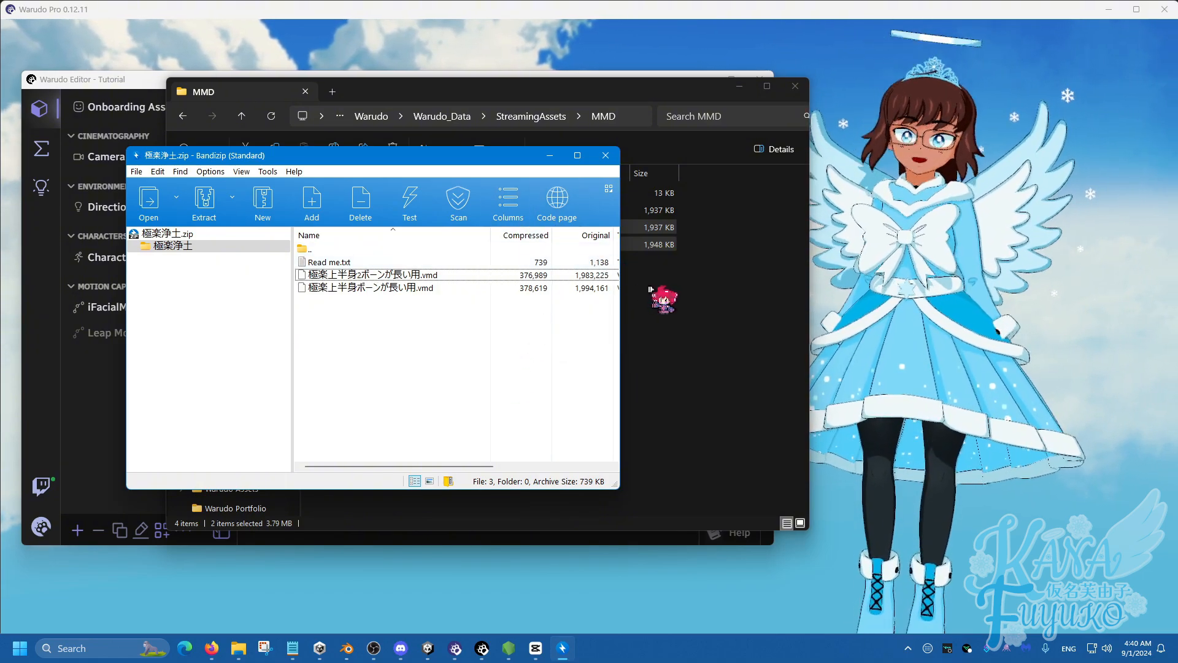
click(672, 293)
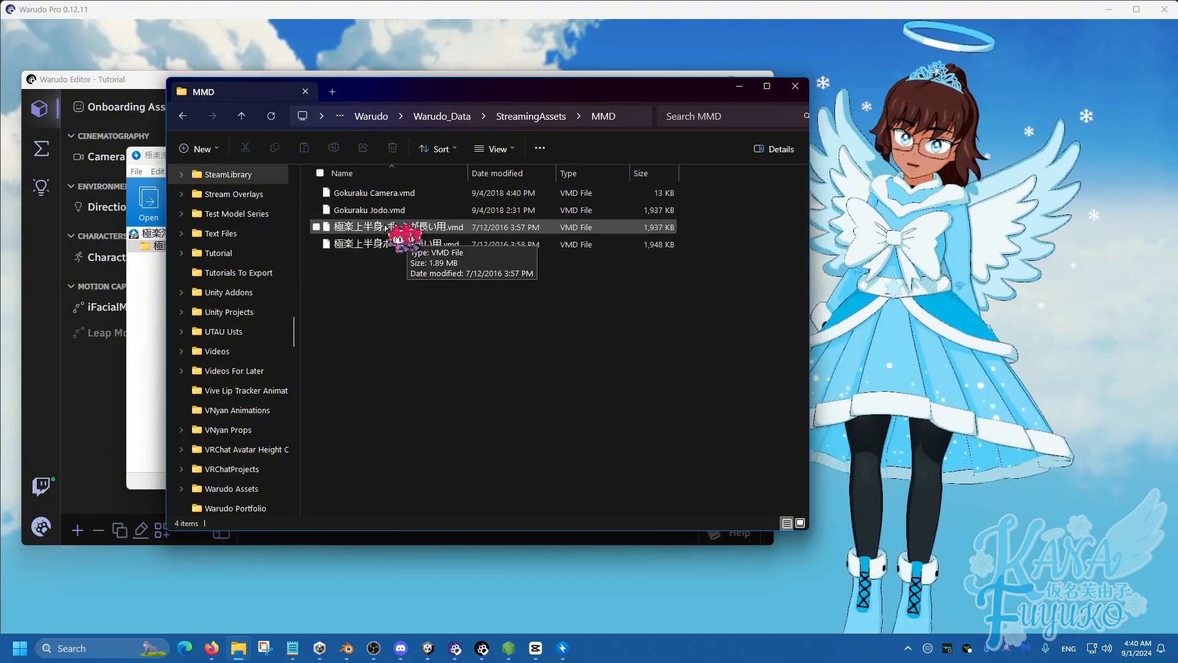
- Open Read me.txt from the archive, examine the creator's usage notes and terms for the motion, and close the file
click(148, 316)
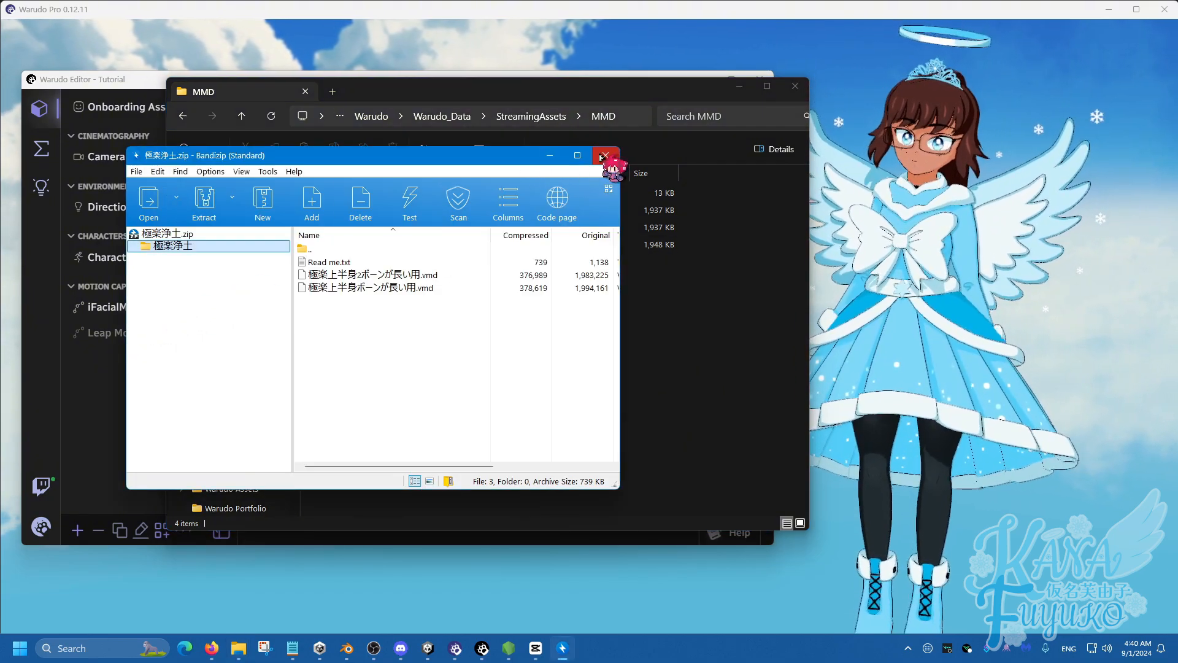
click(346, 262)
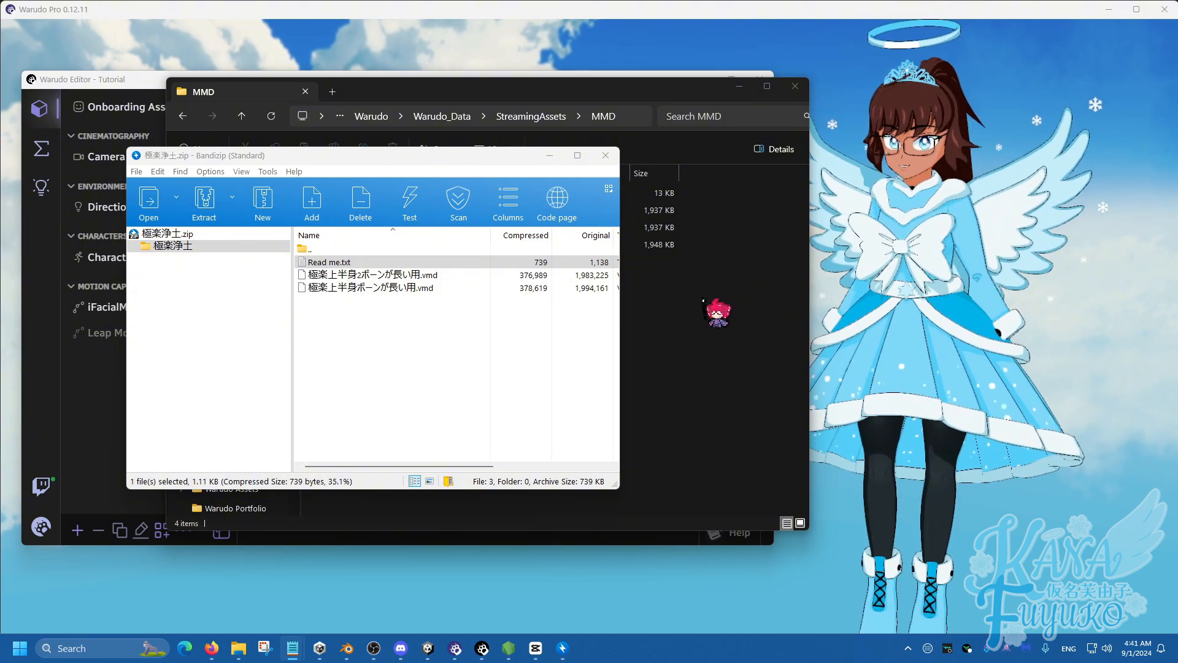
drag(834, 292, 416, 134)
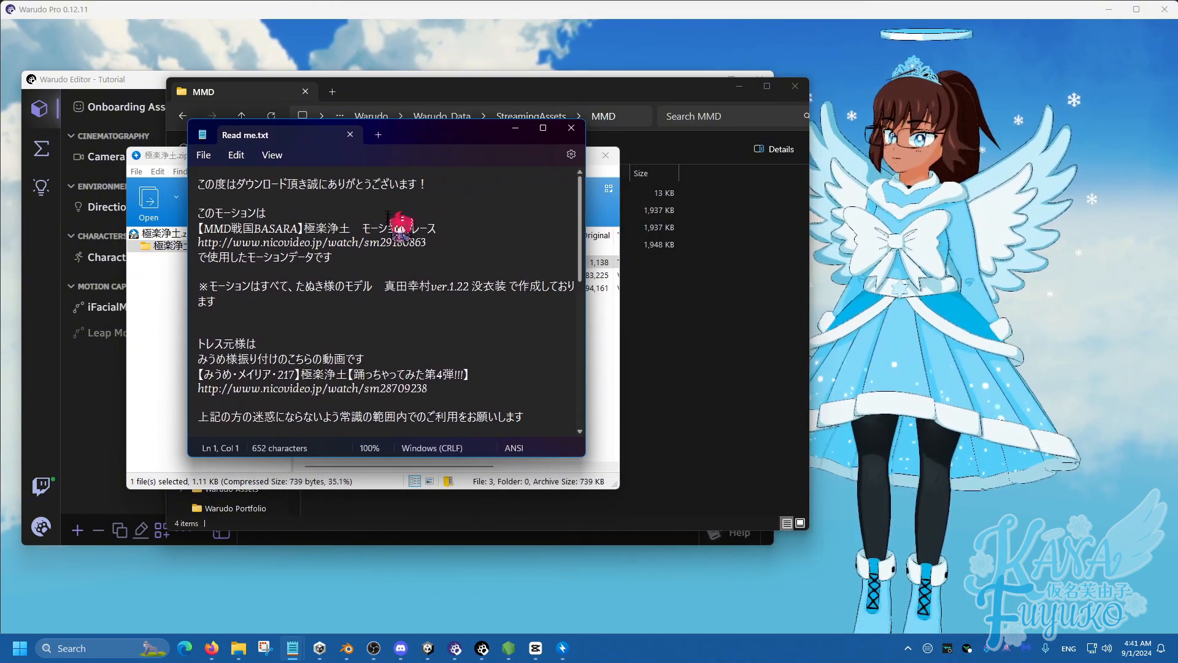
scroll(407, 254, down, 6)
scroll(362, 288, down, 3)
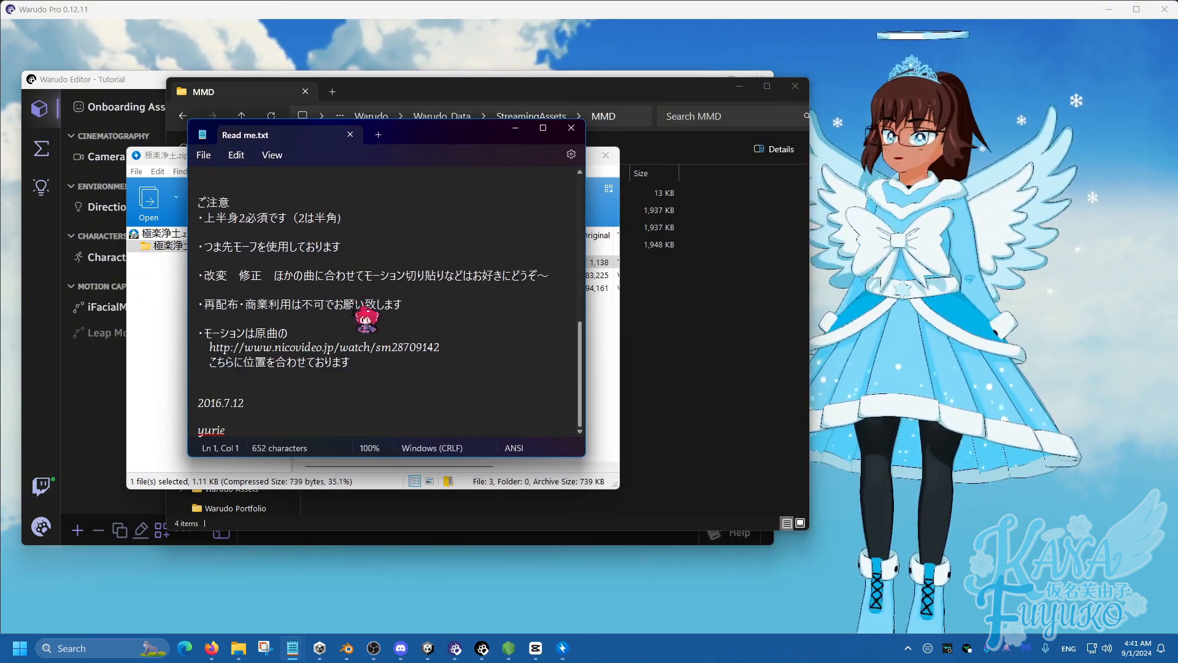
scroll(366, 317, up, 10)
scroll(374, 315, down, 5)
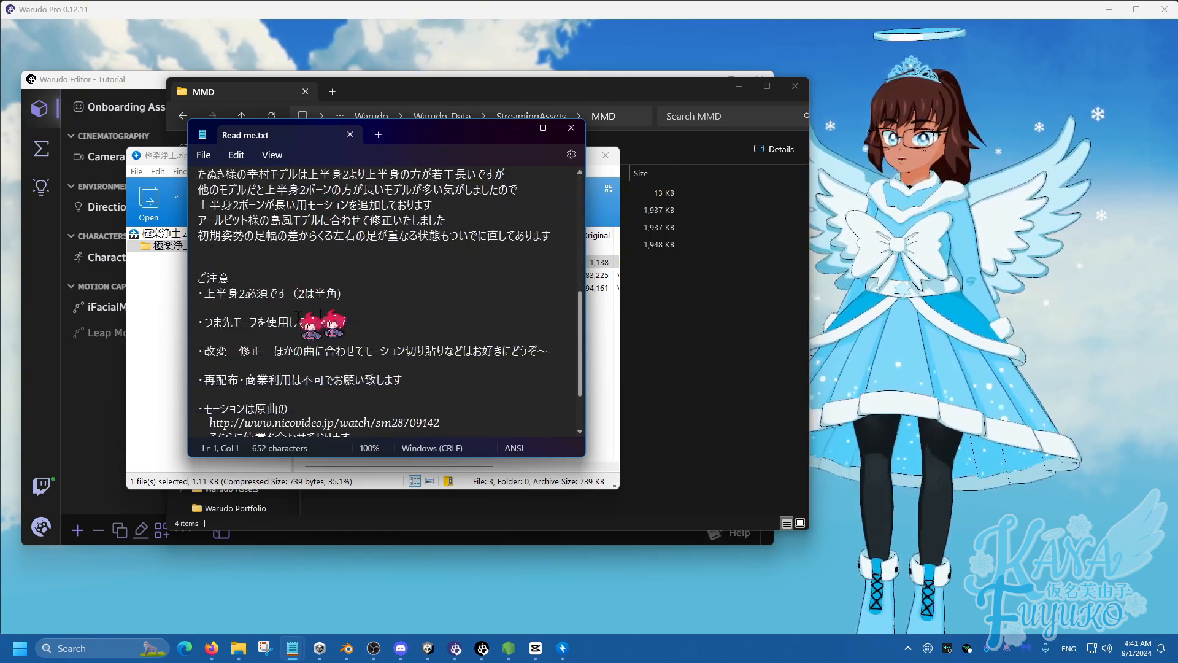
drag(198, 290, 460, 365)
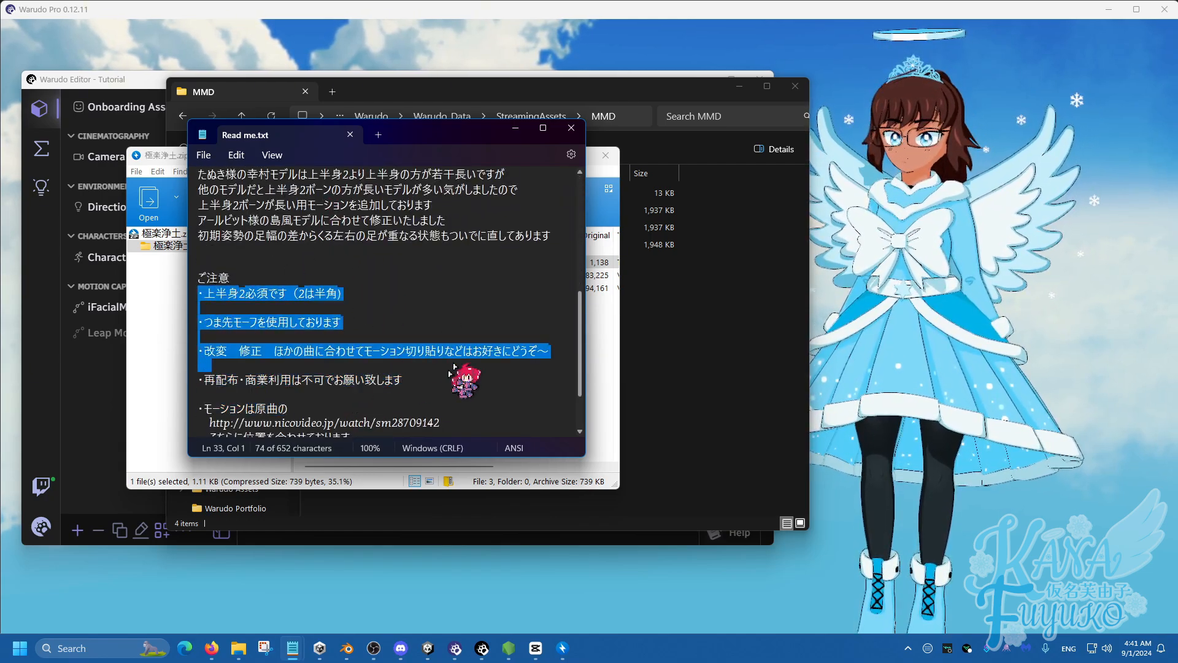
click(469, 235)
scroll(472, 238, up, 5)
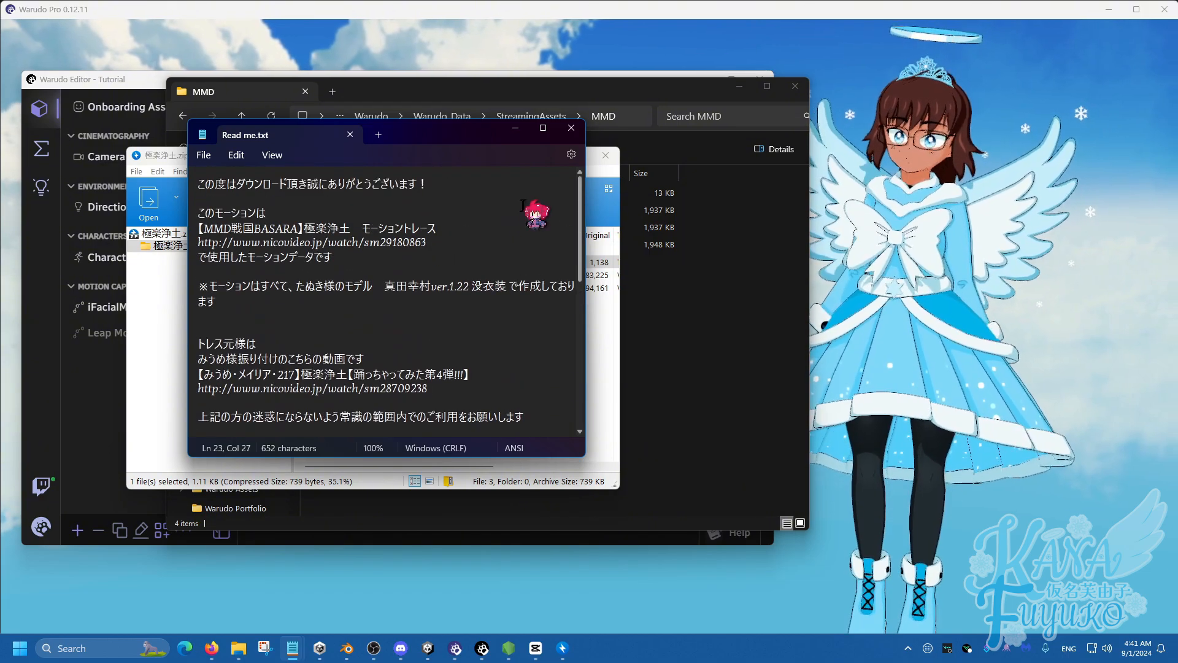
scroll(442, 293, down, 5)
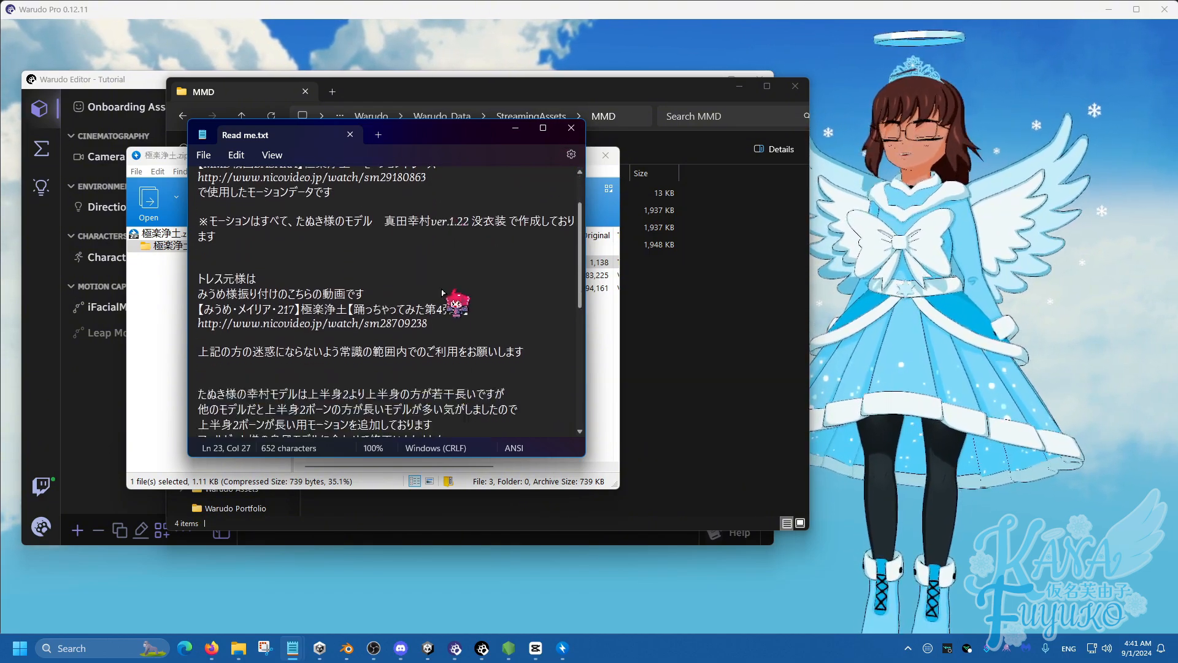
scroll(442, 293, down, 3)
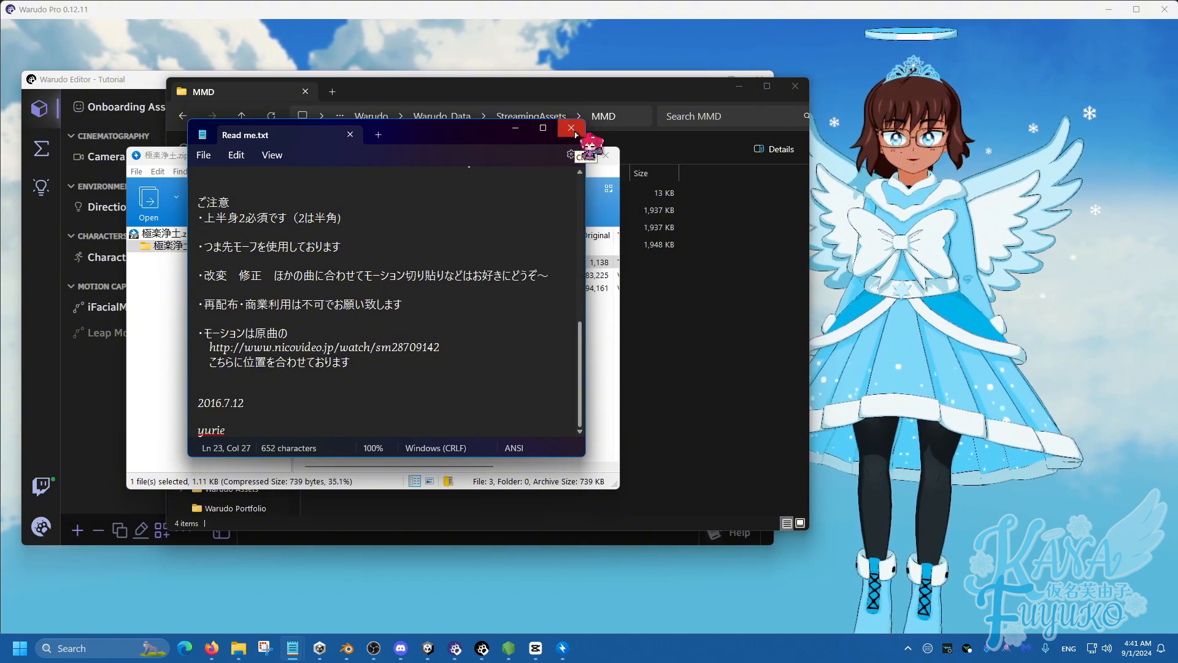
click(571, 128)
- Close the 極楽浄土.zip archive and the MMD folder window to return to the Warudo editor
drag(485, 154, 472, 133)
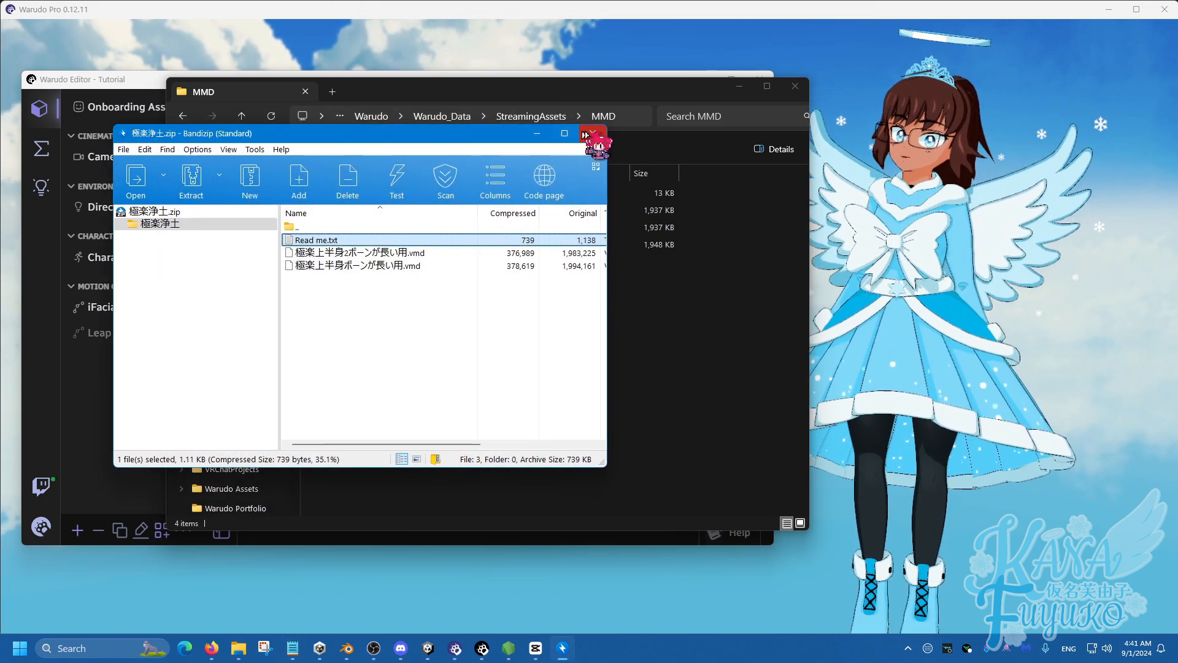
click(591, 130)
drag(601, 91, 519, 92)
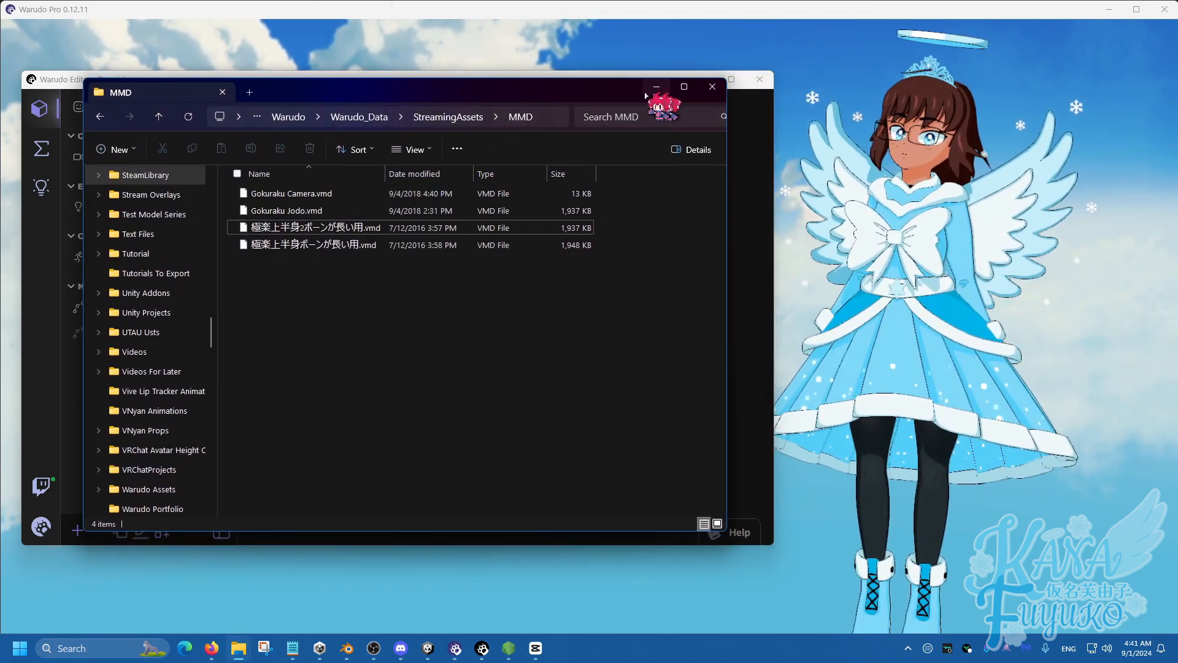
click(711, 87)
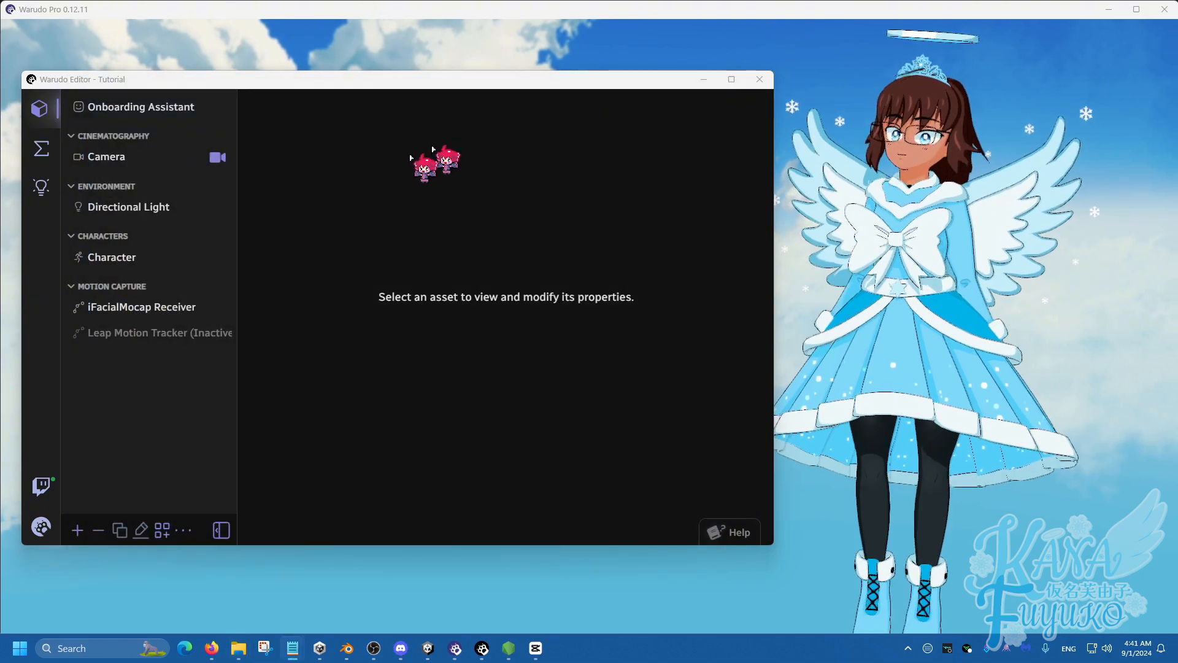
- Add an MMD Player asset from the MikuMikuDance category to the scene and keep it enabled
click(78, 530)
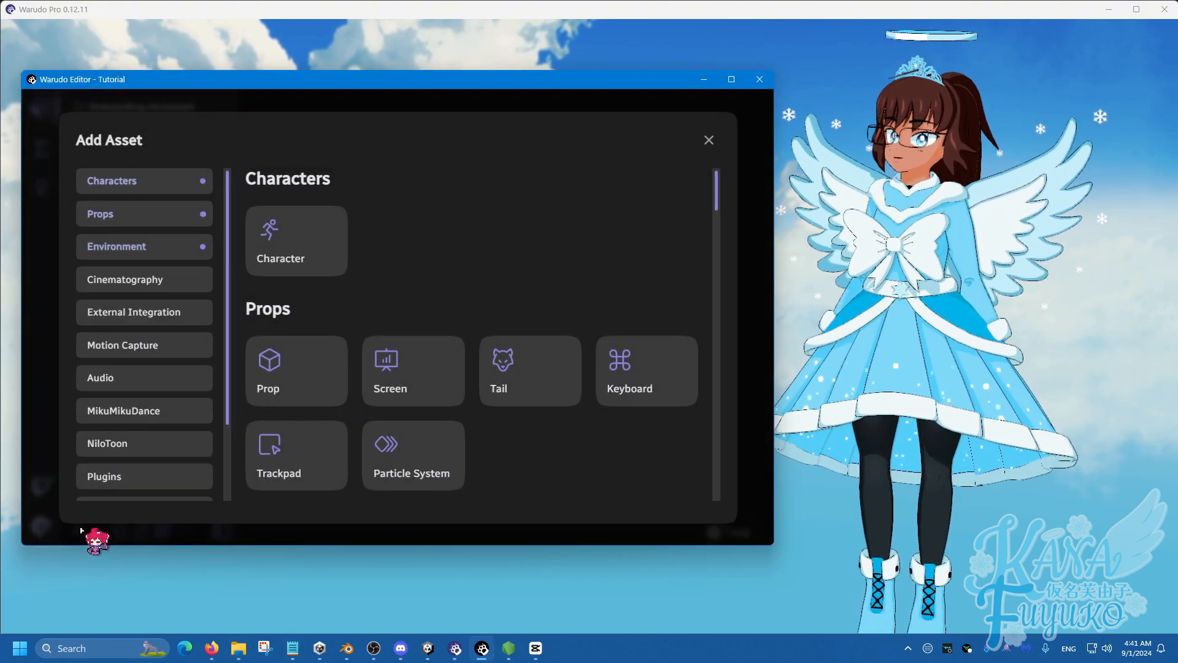
click(137, 412)
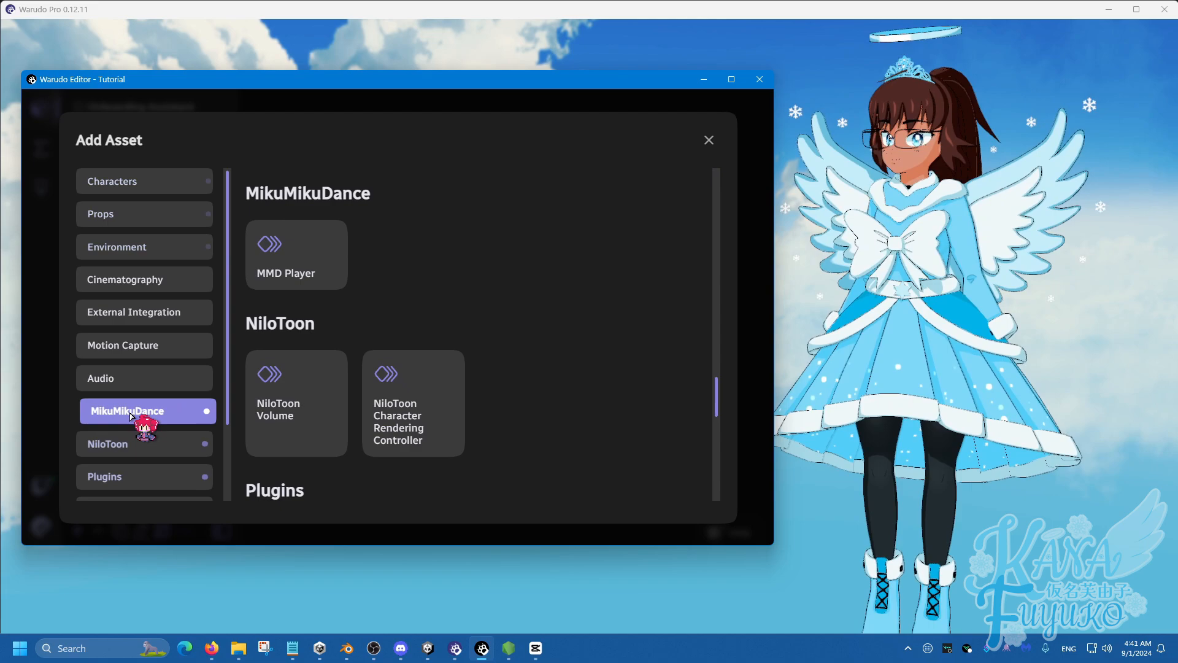
click(294, 274)
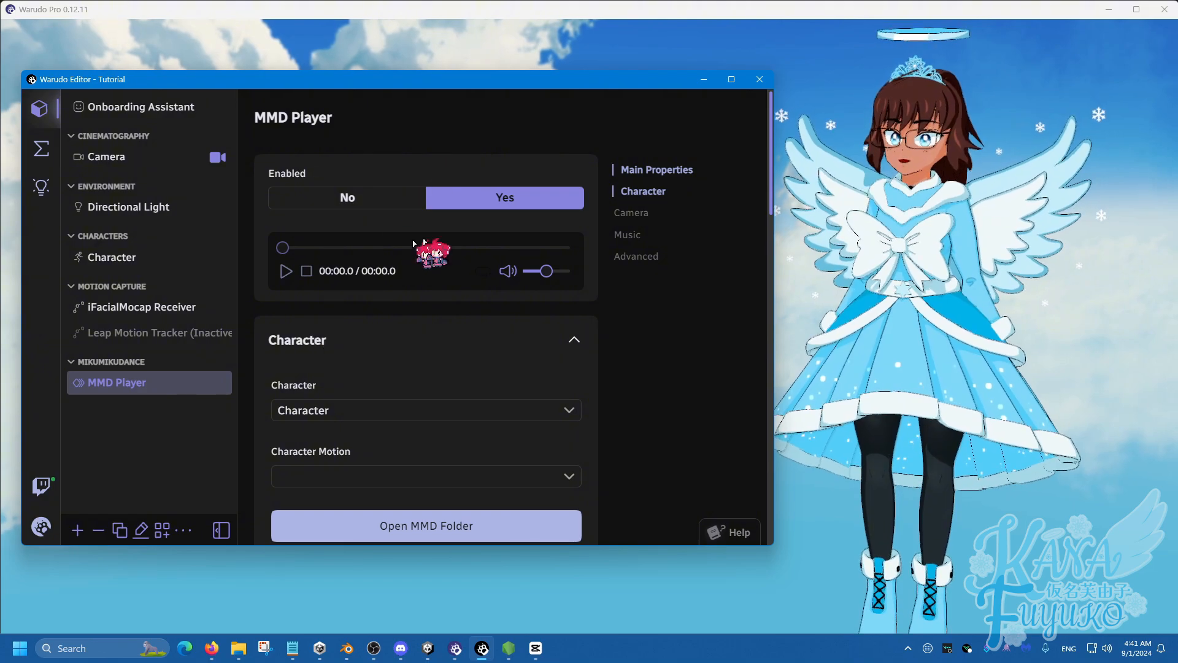
click(504, 189)
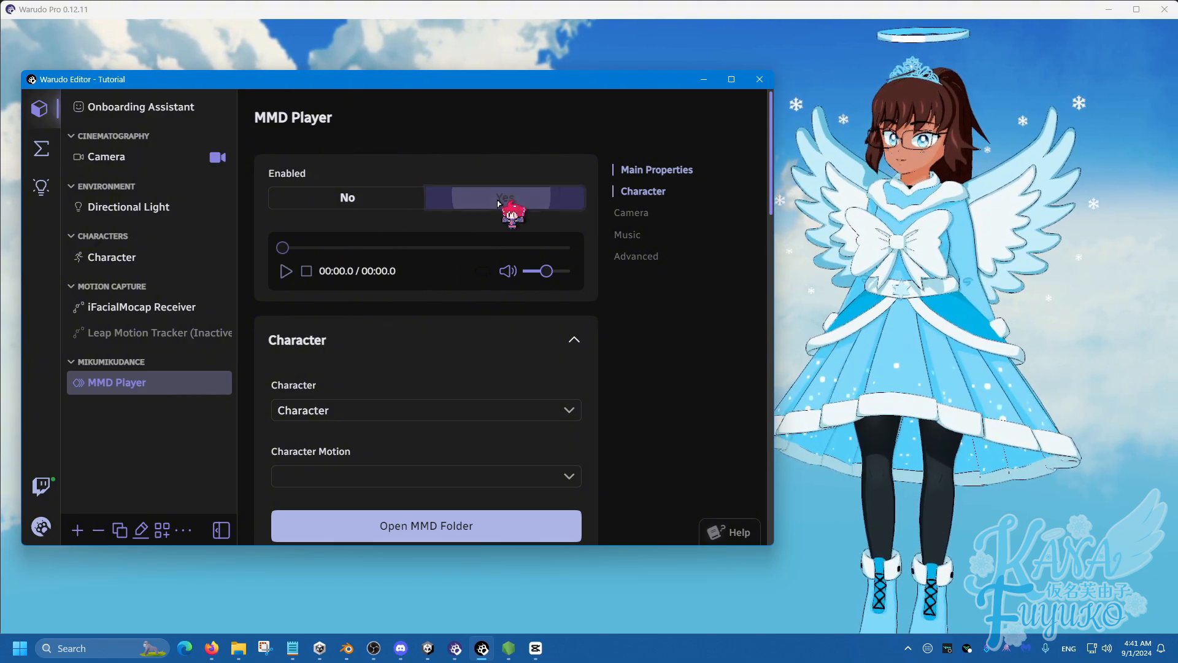
- Set the MMD Player's Character Motion to 極楽上半身2ボーンが長い用.vmd
scroll(353, 359, down, 1)
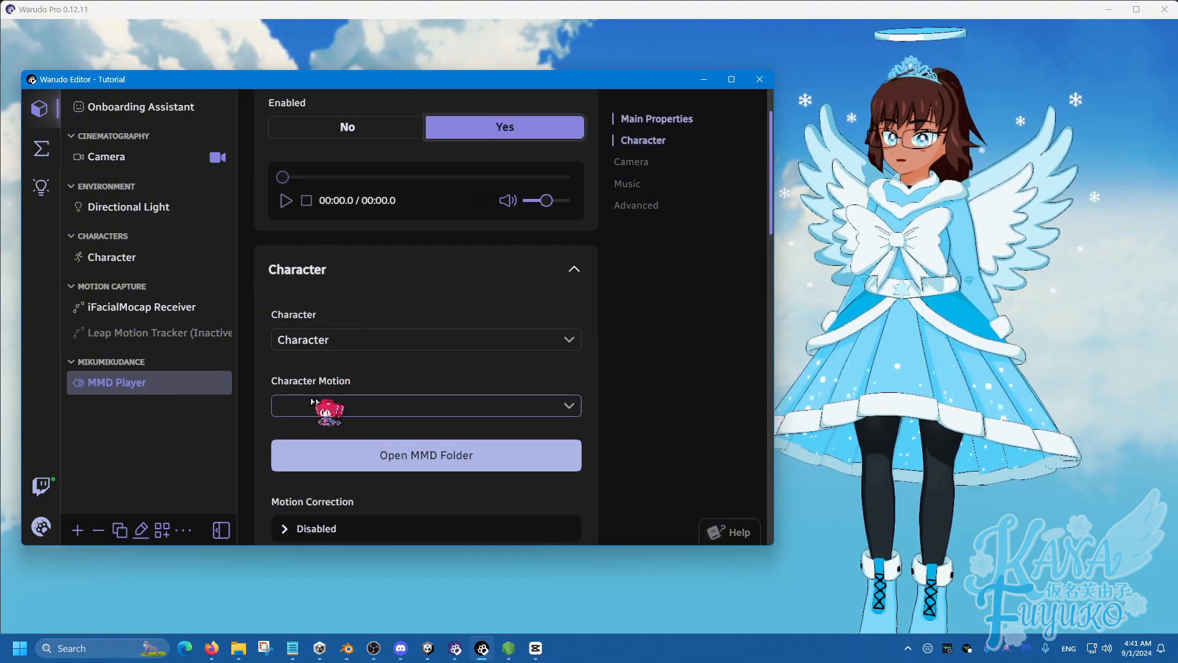
click(339, 405)
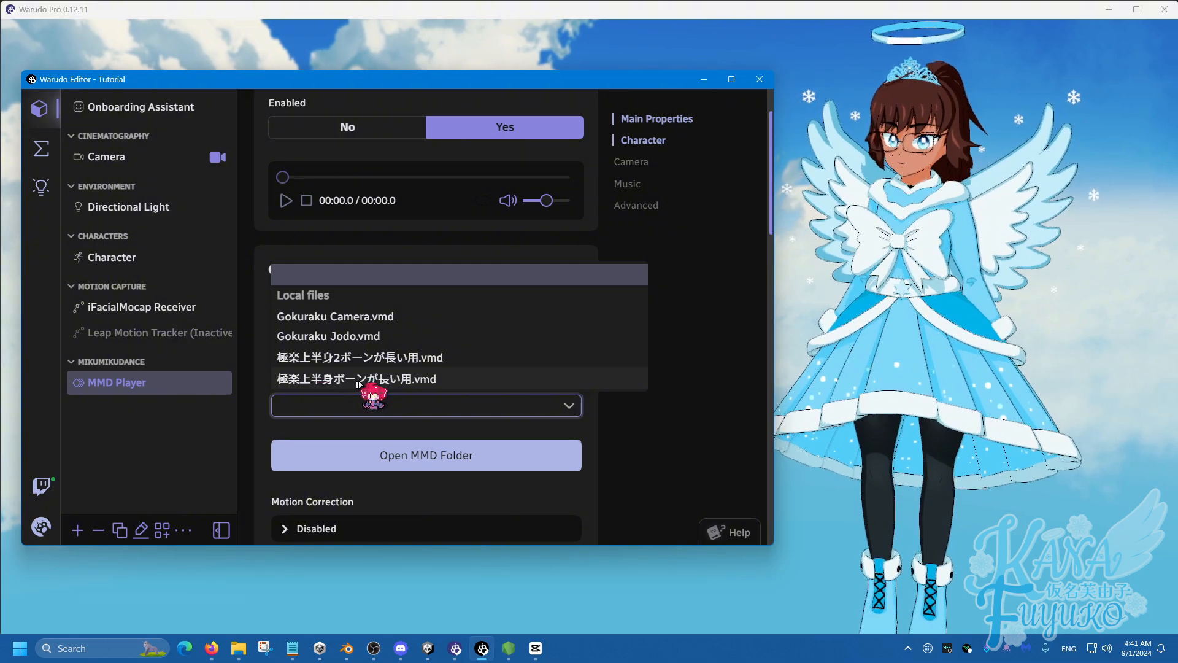
drag(410, 378, 393, 359)
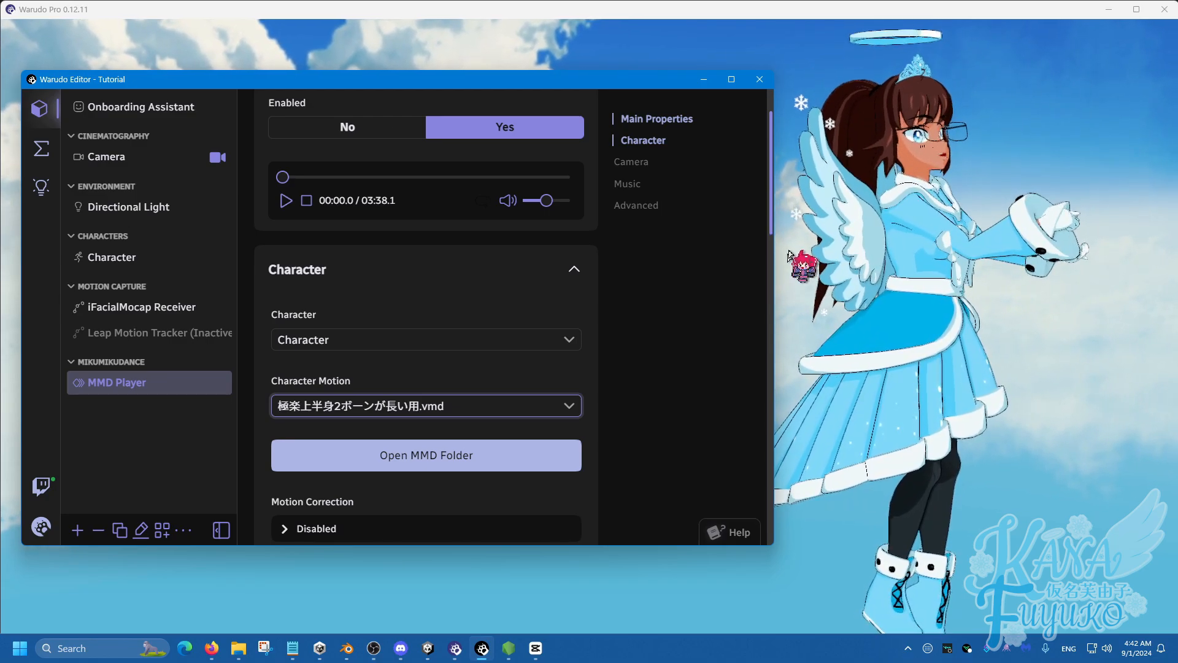
- Switch the iFacialMocap Receiver's Pendulum Physics to No and back to Yes, and return to the MMD Player's settings
click(161, 308)
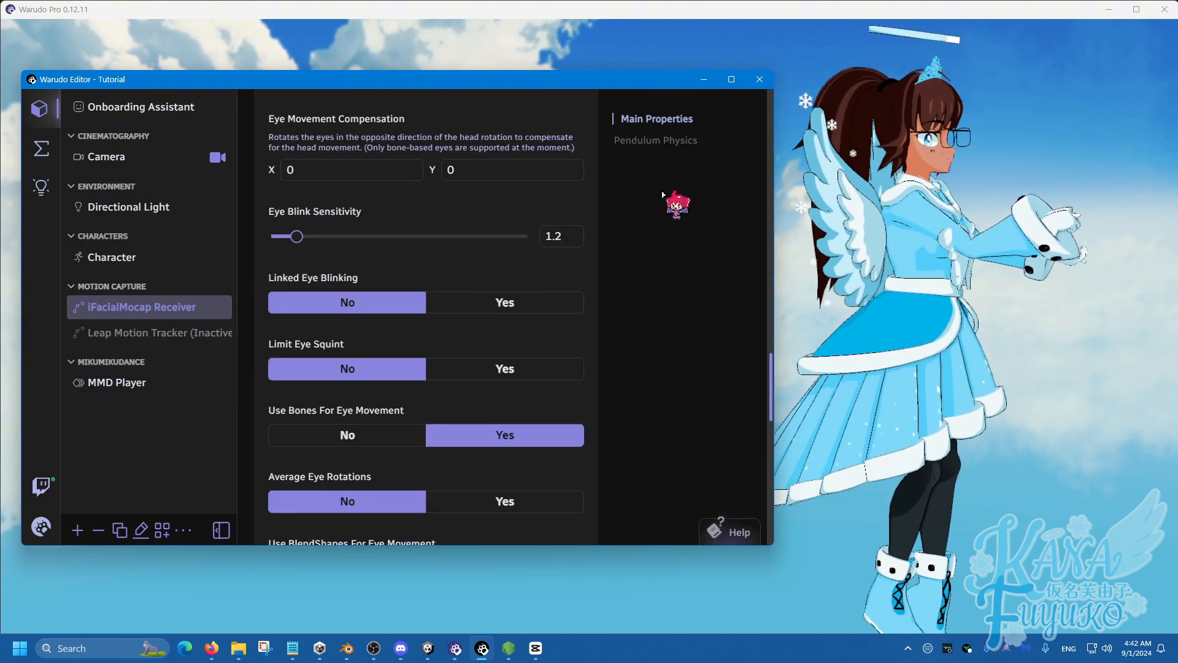
click(656, 144)
click(372, 402)
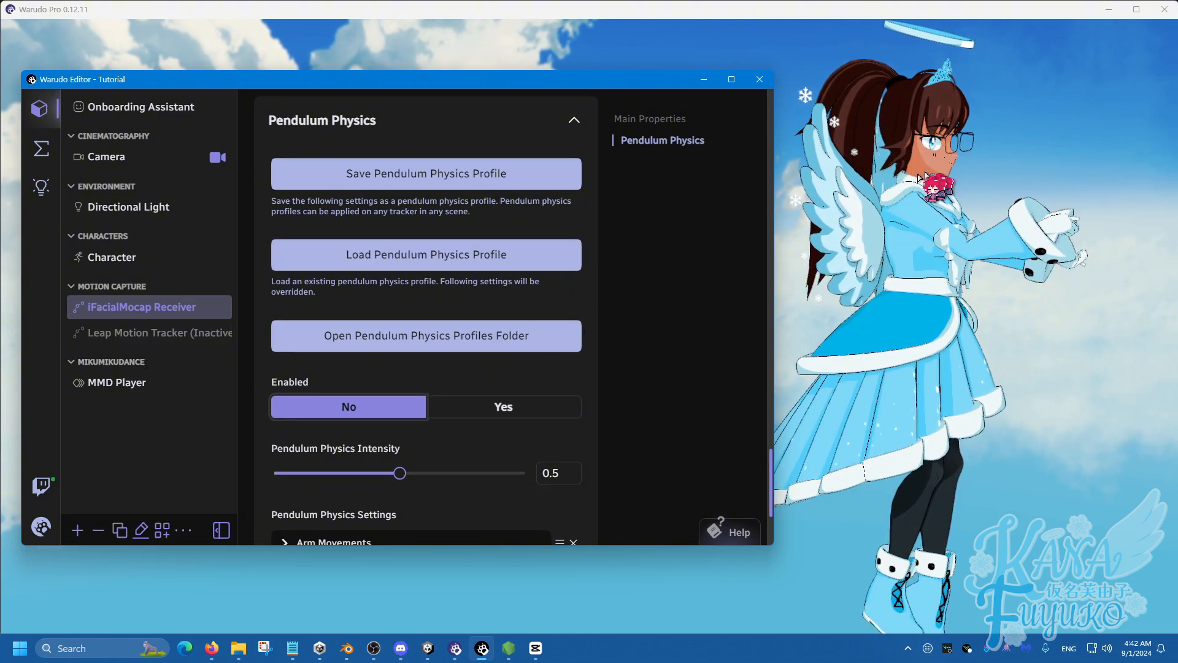
click(511, 406)
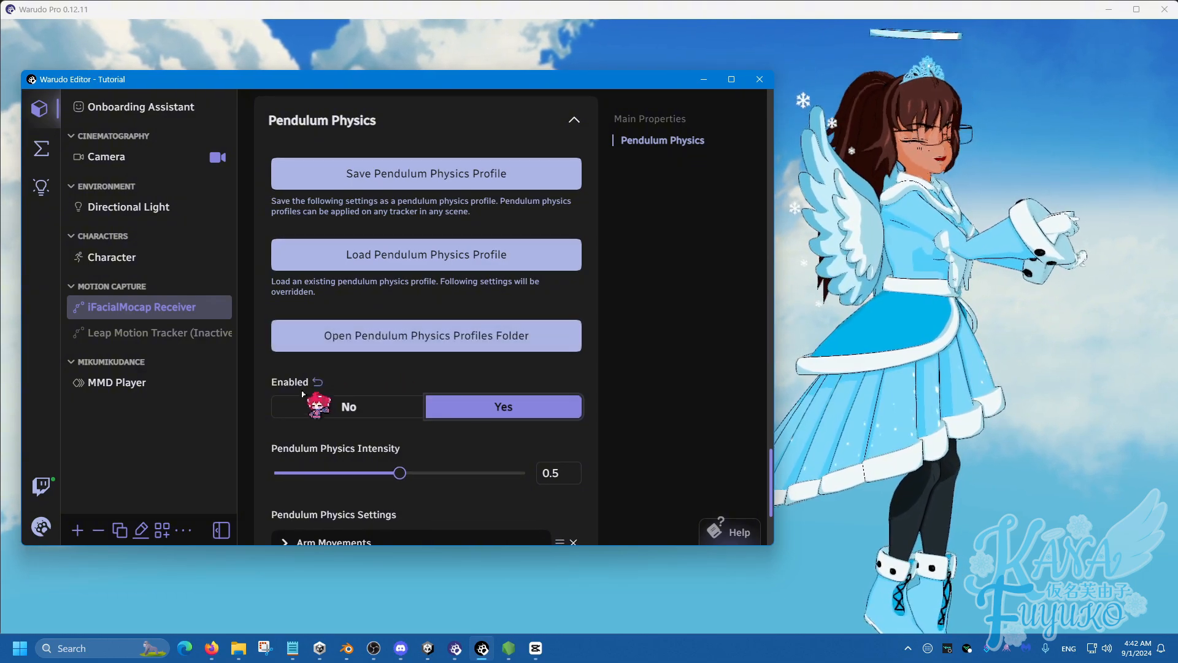
click(146, 387)
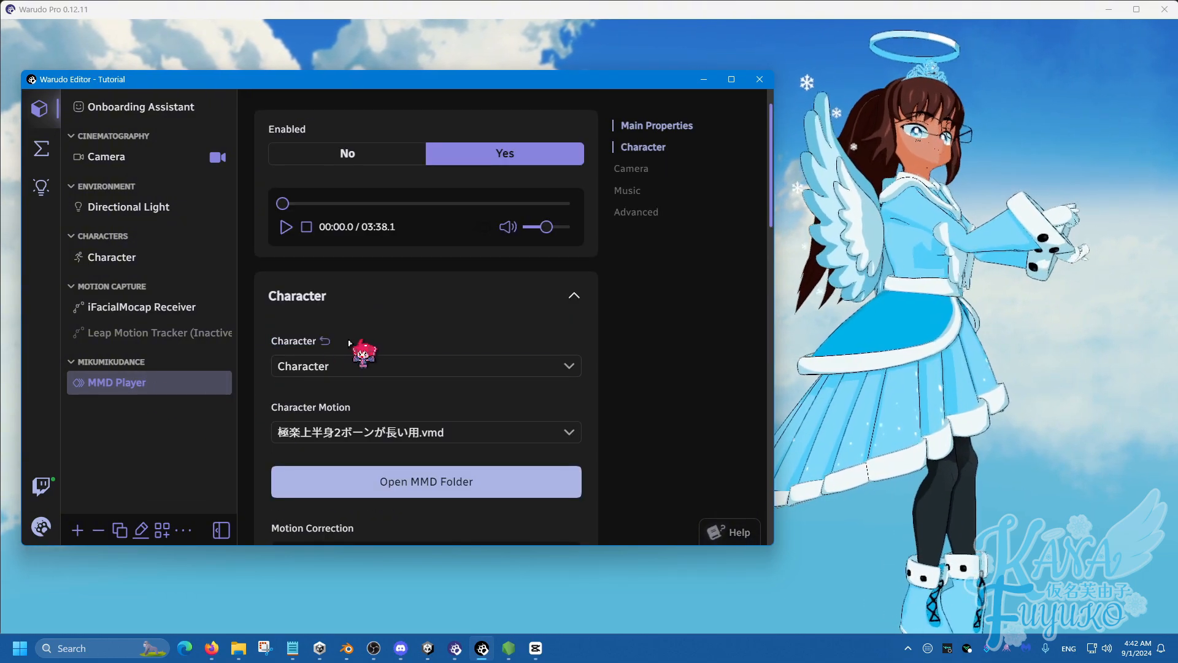
- Look over the MMD Player's character settings, open the MMD folder to review its VMD files, and close the folder window
scroll(405, 295, down, 2)
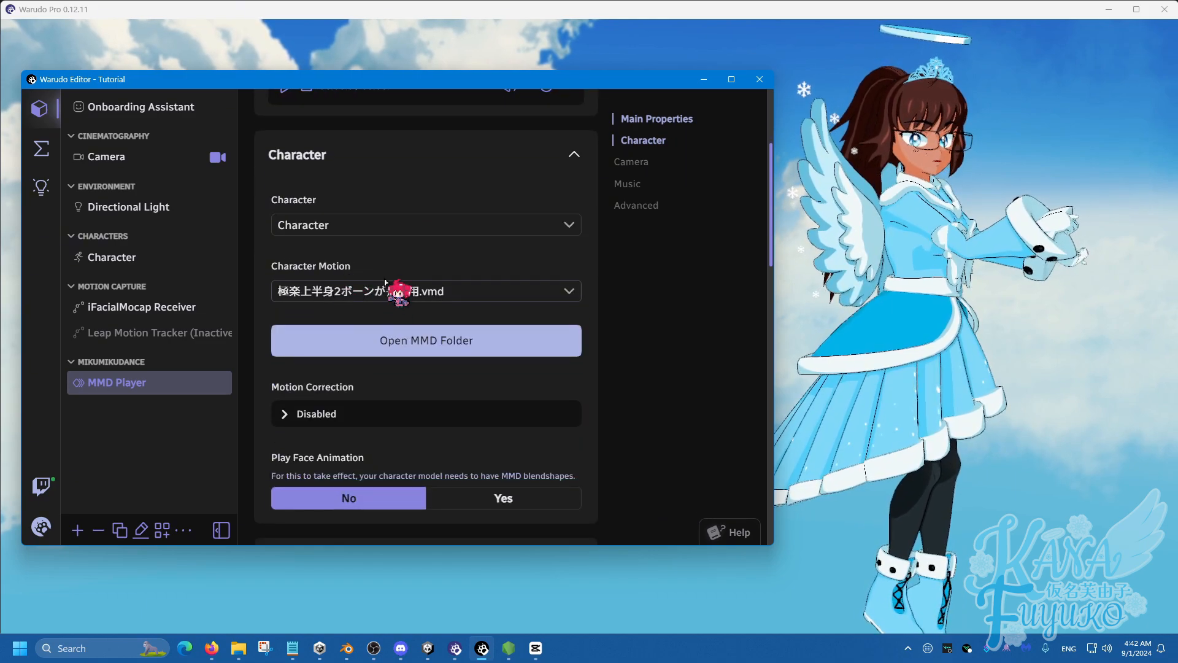
scroll(413, 376, down, 2)
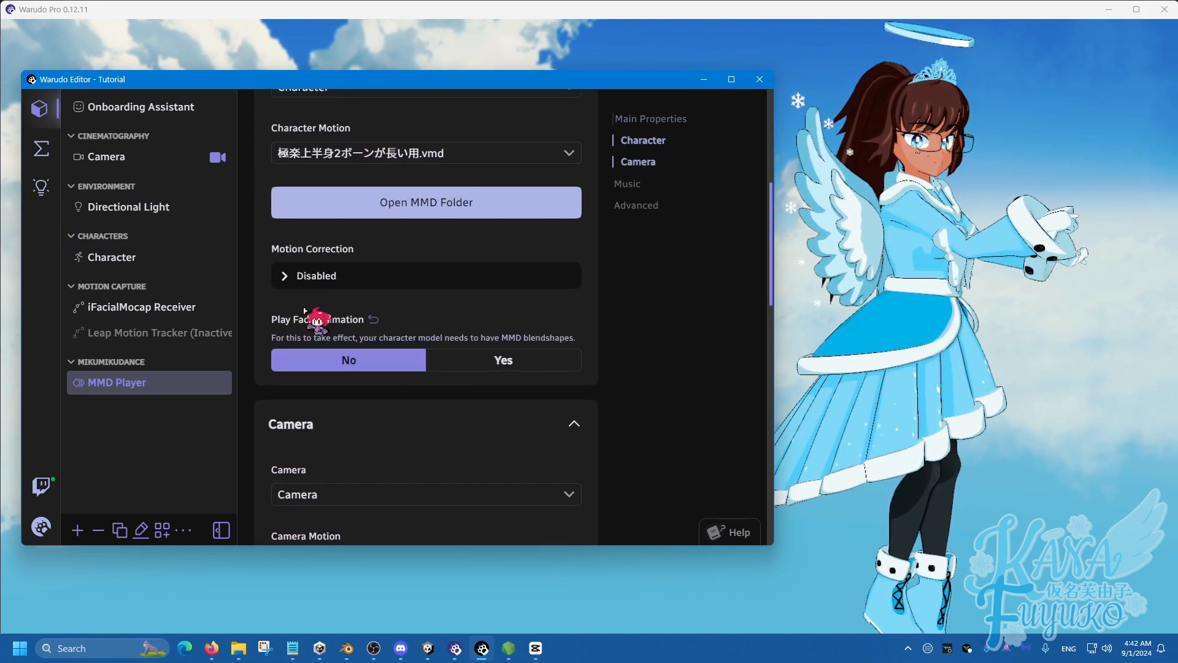
scroll(306, 304, up, 2)
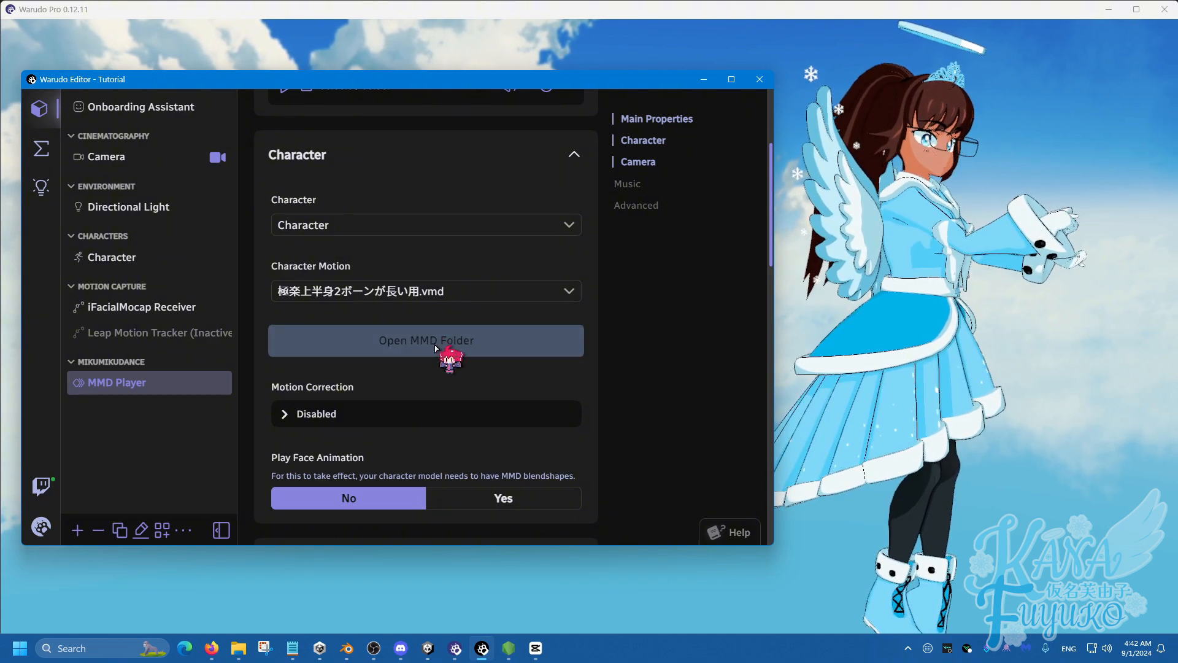
click(437, 351)
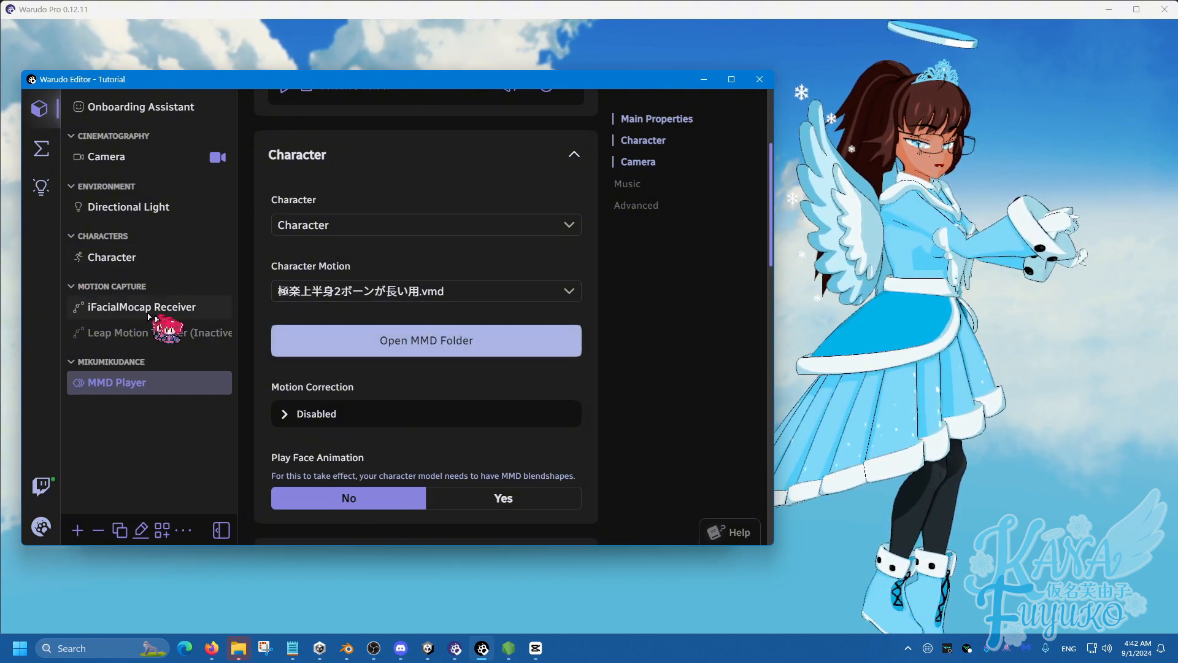
mouse_move(238, 648)
click(317, 587)
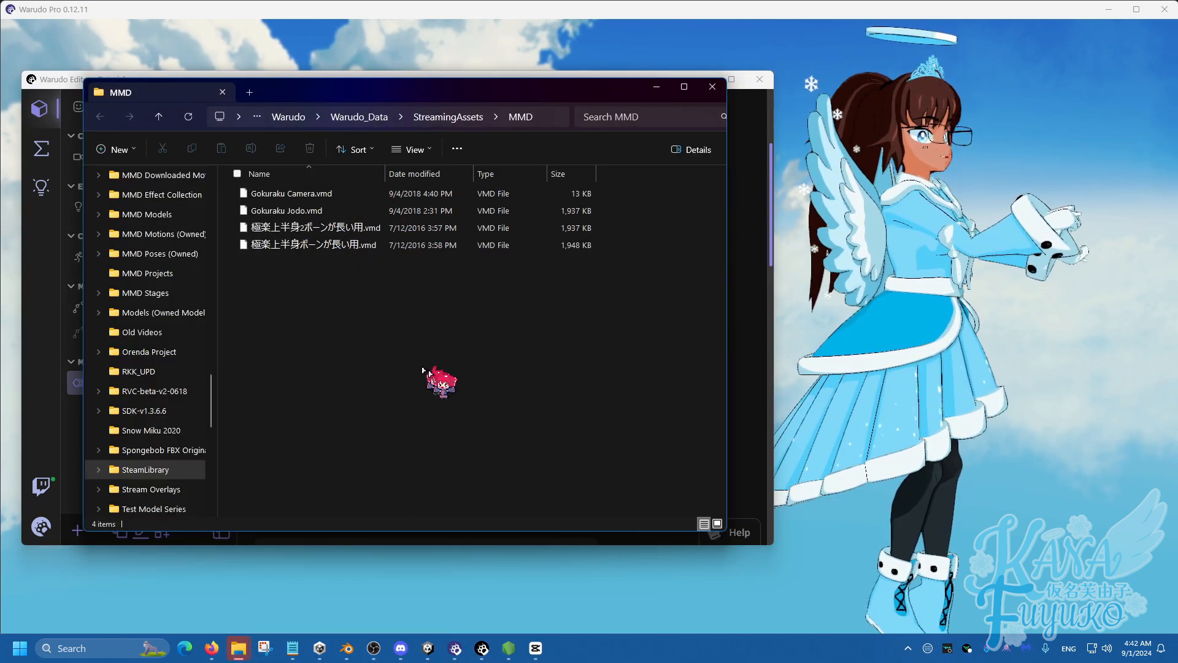
drag(544, 370, 347, 286)
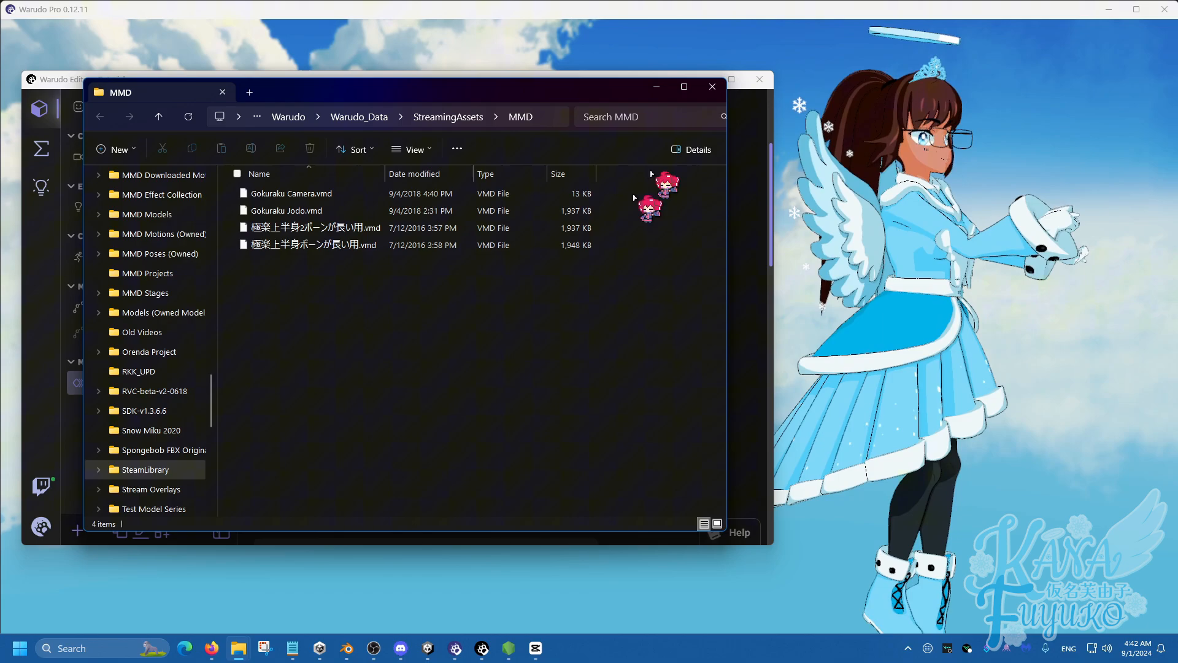
click(712, 86)
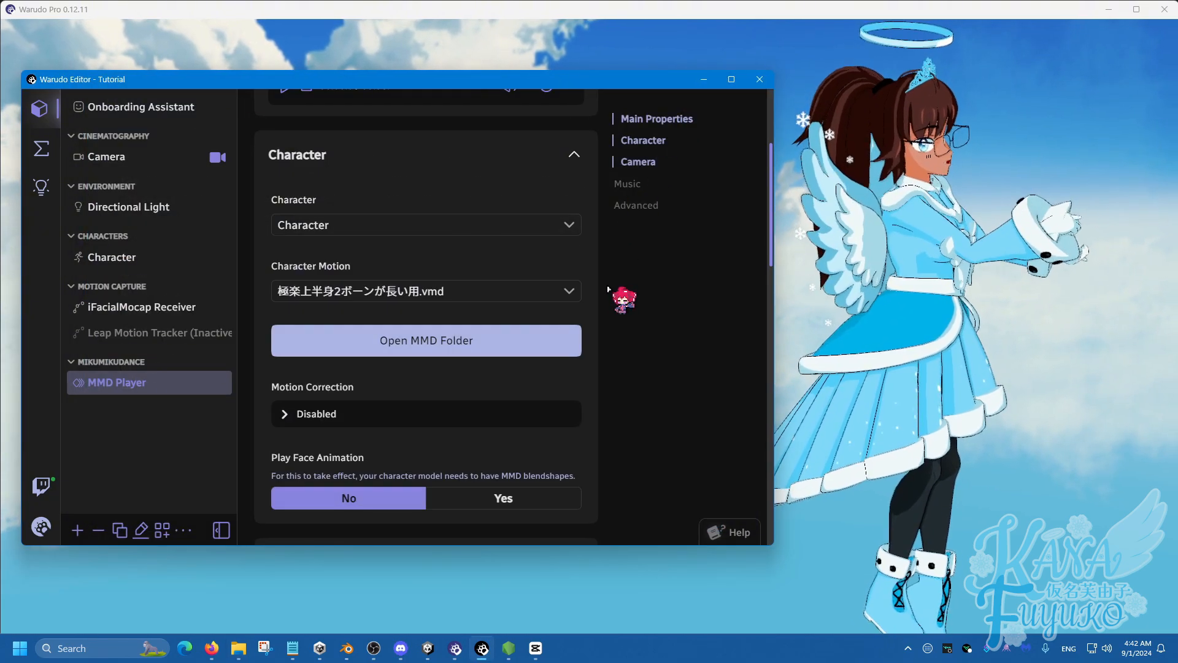
- In the MMD Player's Motion Correction, set the Hips Position Offset X to 0.36 and raise the Bone Translation Scale to maximum
scroll(466, 387, down, 1)
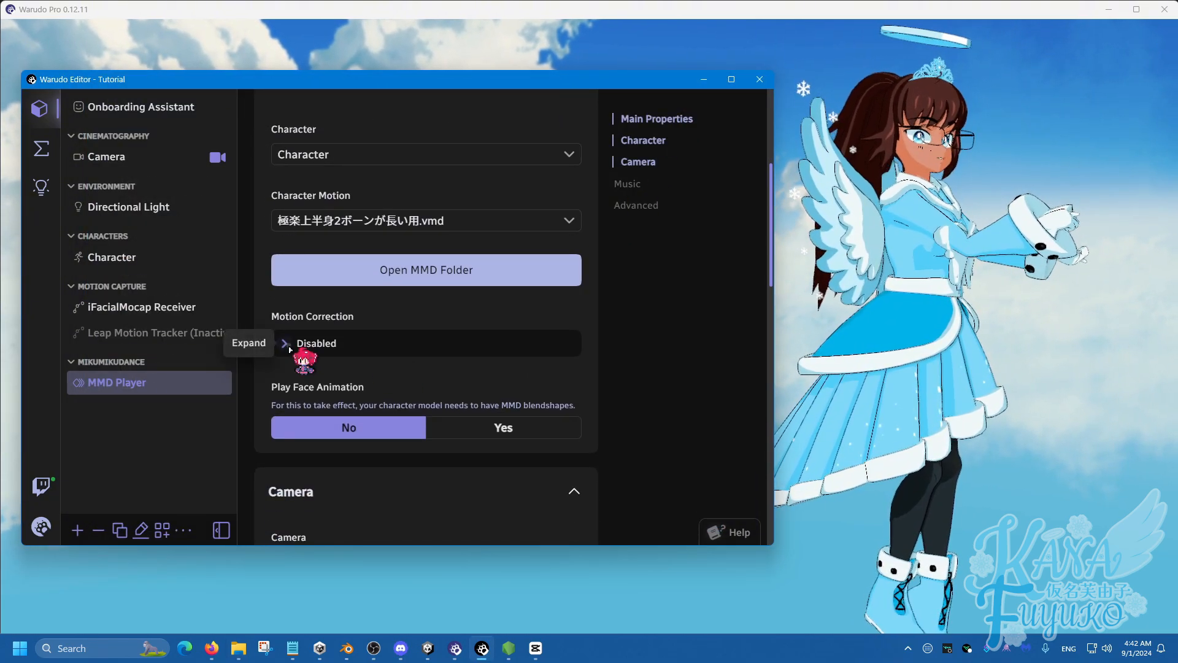
click(287, 343)
scroll(288, 342, down, 1)
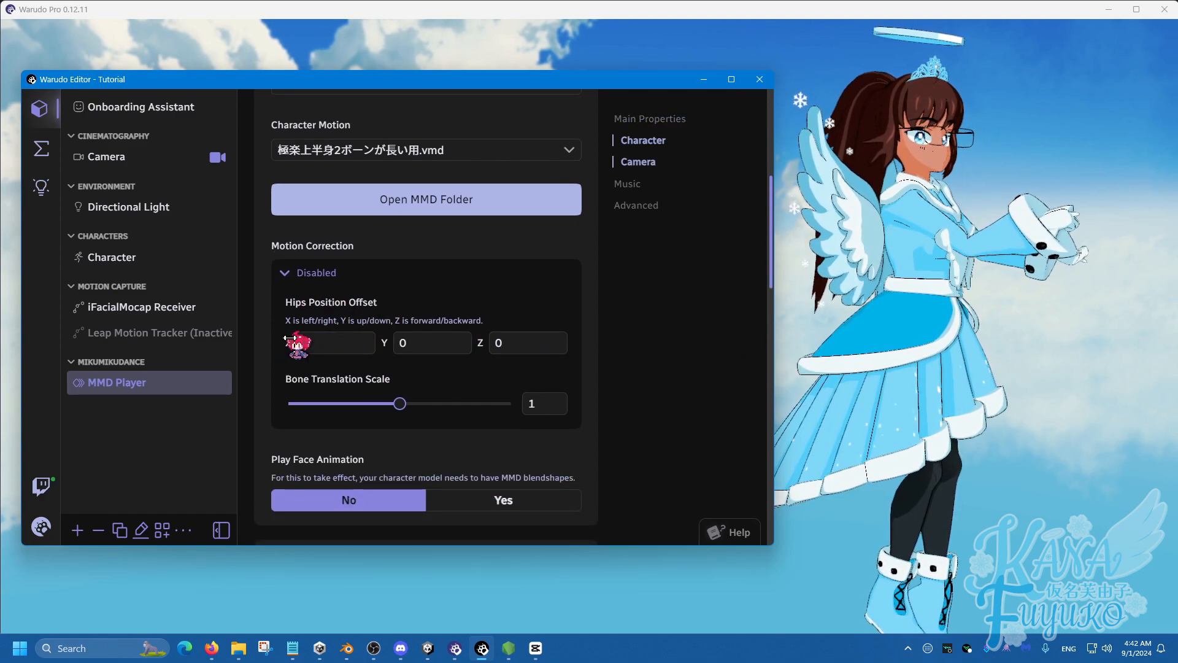
mouse_move(289, 342)
mouse_down()
mouse_move(331, 343)
mouse_move(310, 342)
mouse_up()
drag(402, 400, 536, 406)
click(871, 385)
mouse_move(873, 320)
mouse_down()
mouse_move(836, 319)
mouse_move(849, 322)
mouse_up()
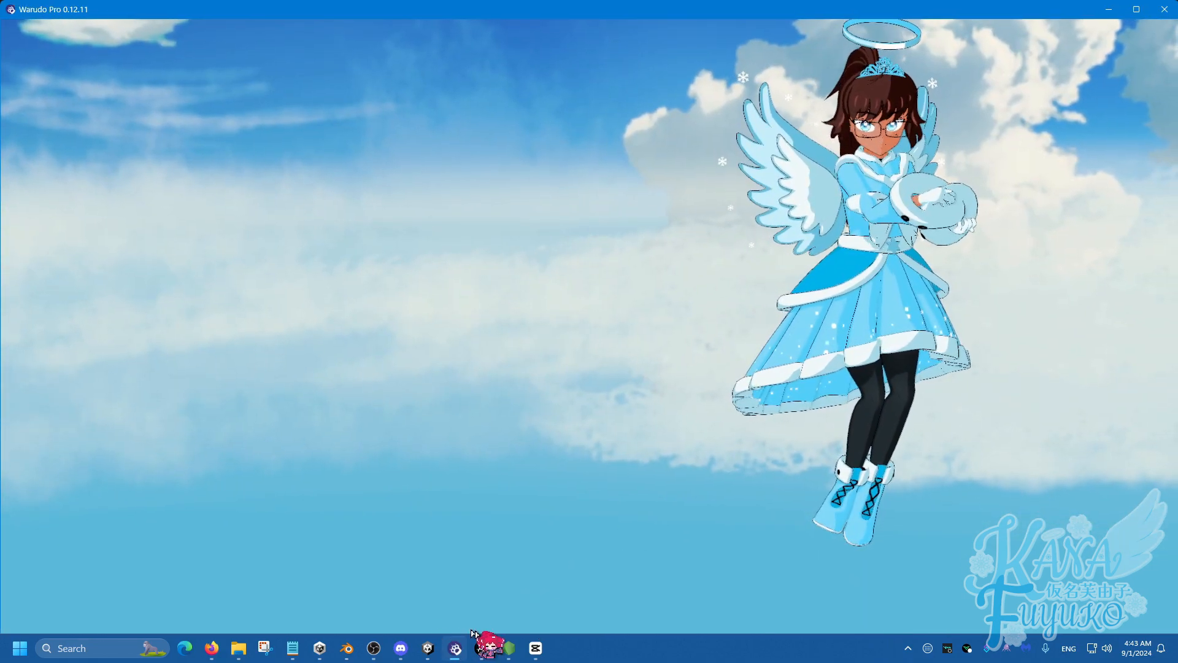
- Set the Bone Translation Scale to 0, check the avatar from the side, and collapse the Motion Correction settings
click(482, 648)
drag(508, 403, 288, 403)
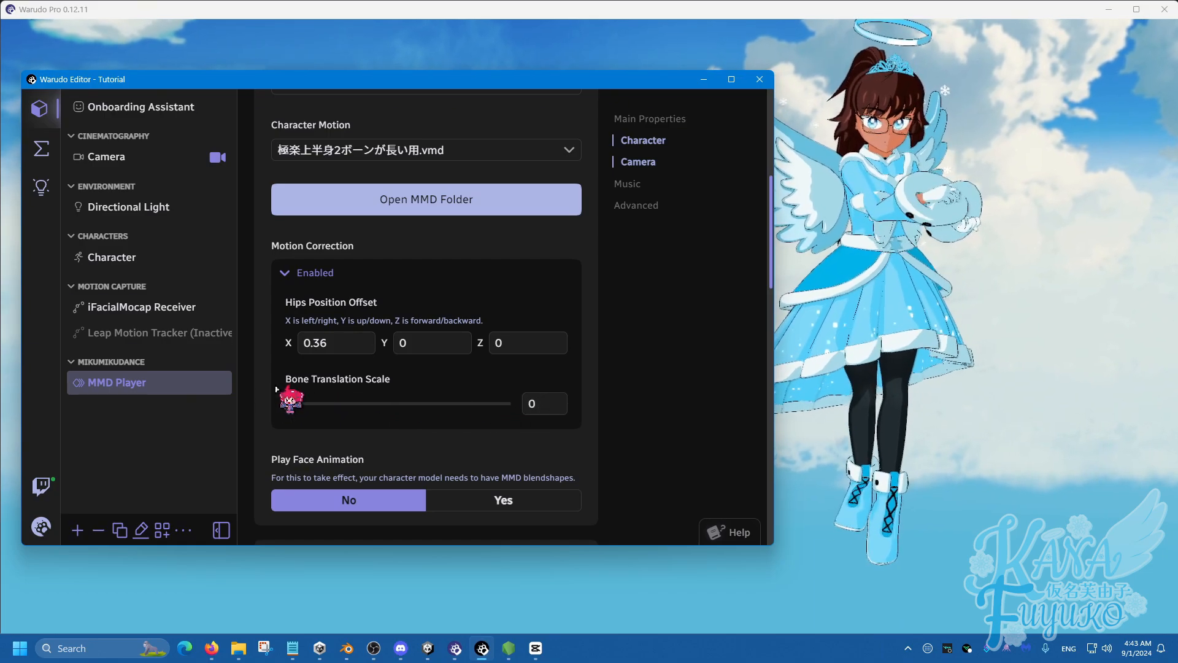
drag(951, 406, 847, 393)
scroll(846, 408, up, 3)
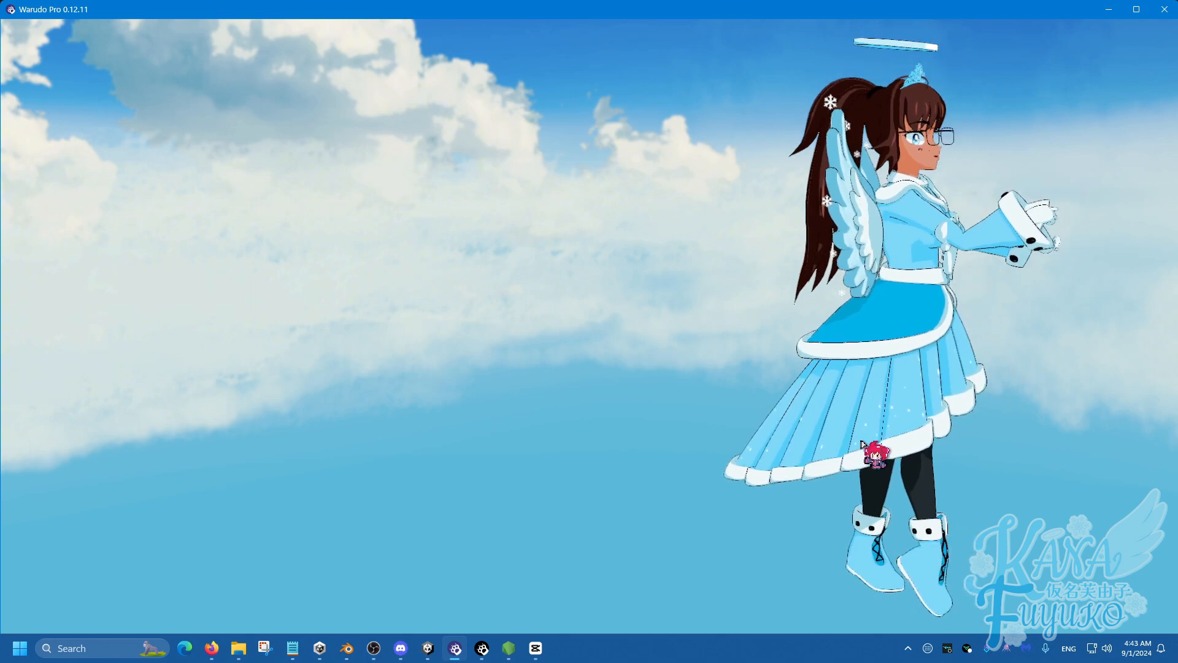
click(479, 644)
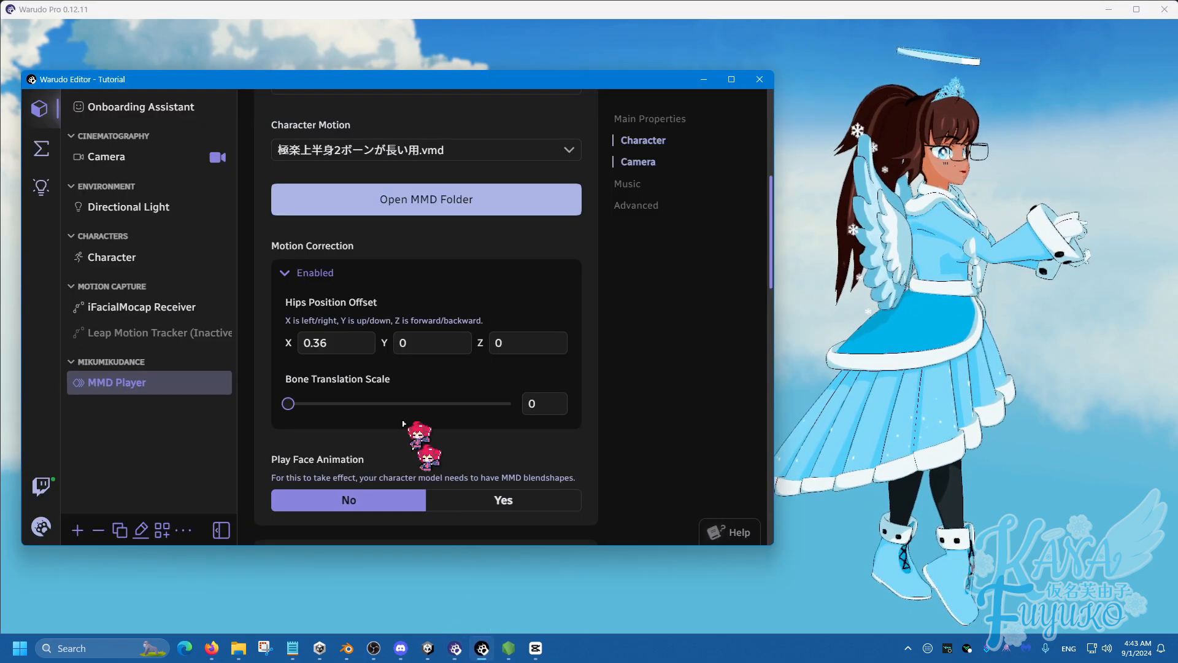
click(300, 272)
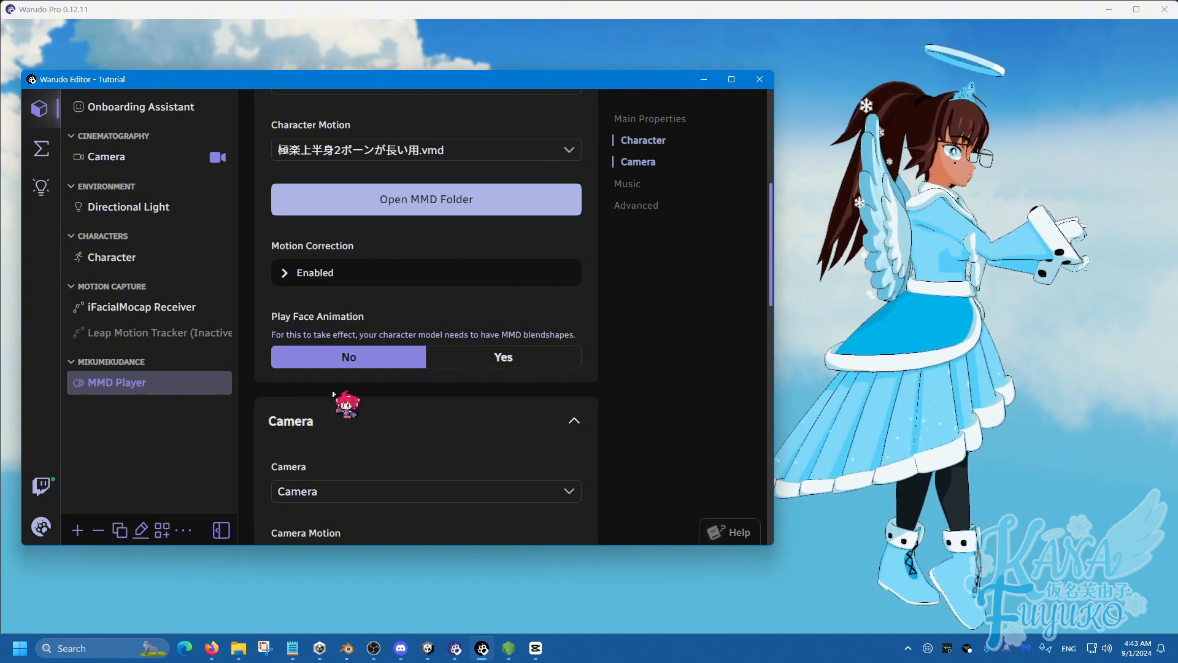
- Switch the MMD Player's Play Face Animation to Yes and back to No
click(393, 358)
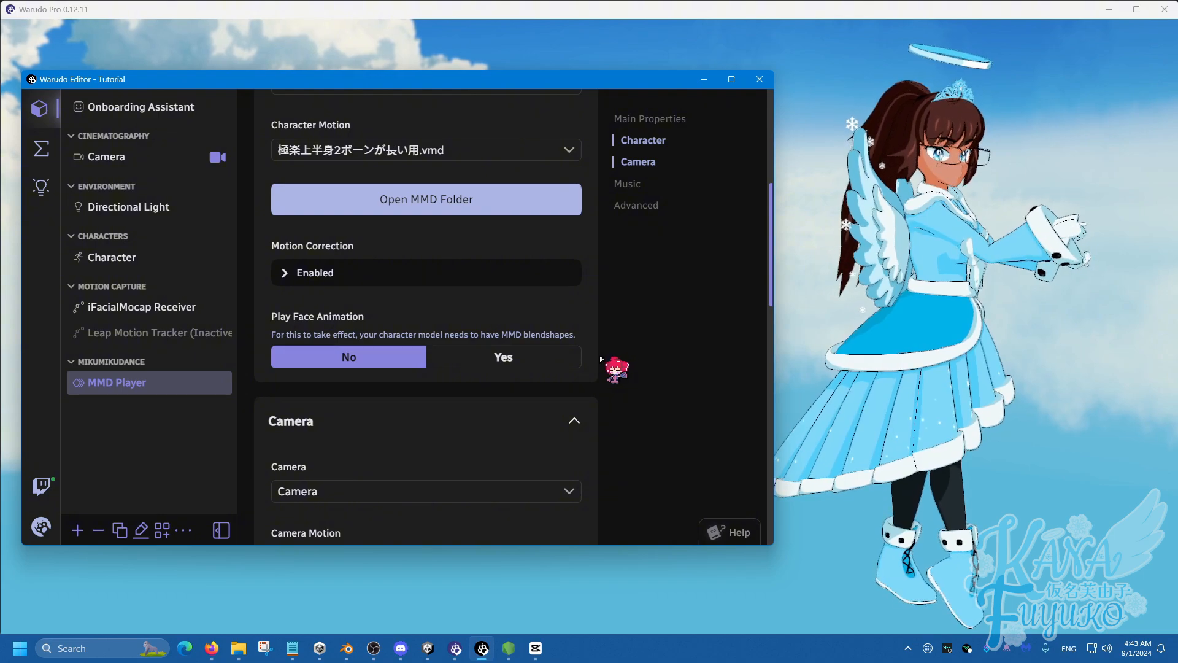
click(457, 361)
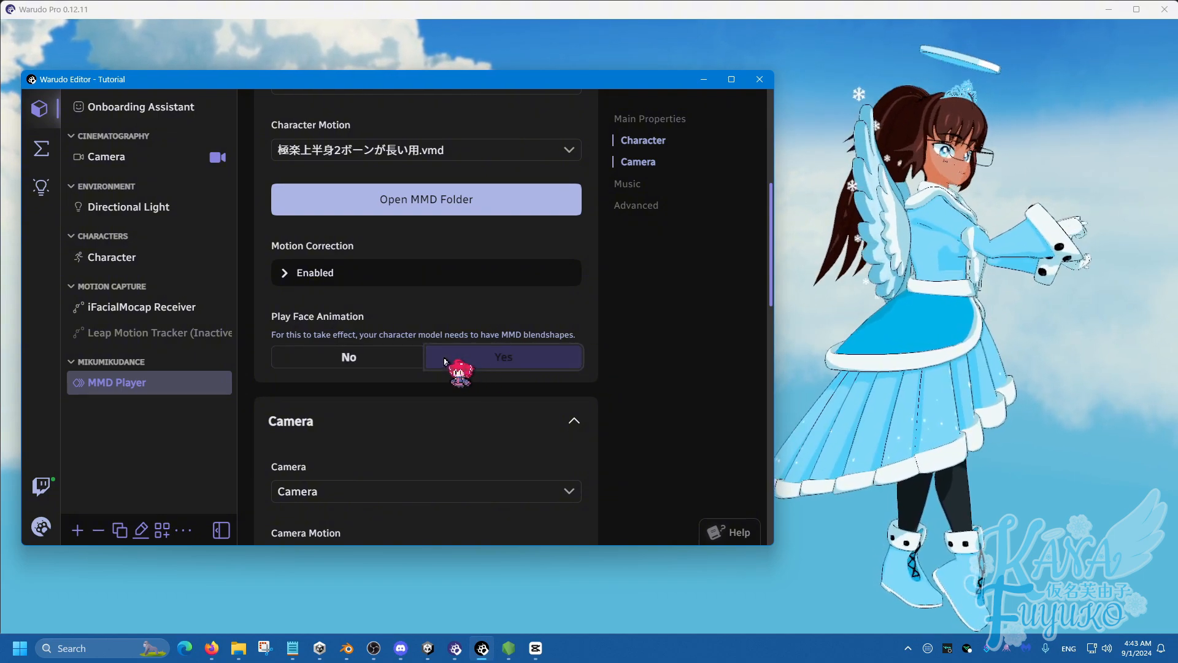
click(387, 364)
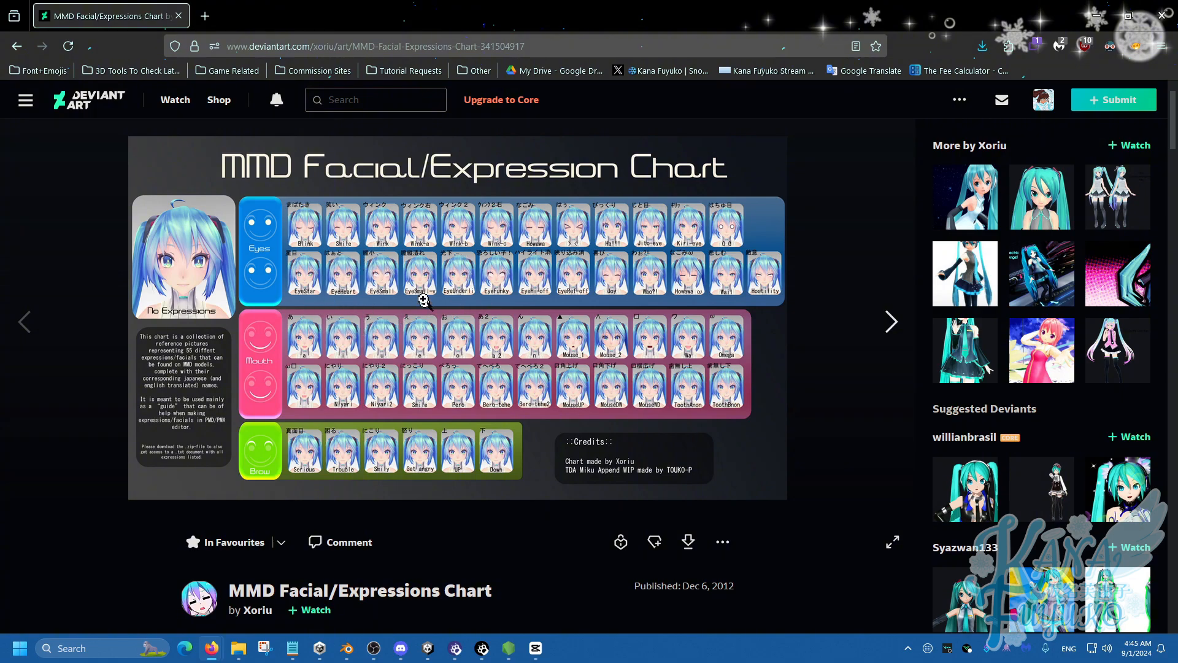
- Enlarge the MMD Facial/Expressions Chart on DeviantArt and examine the Japanese names of the eye expressions
click(388, 265)
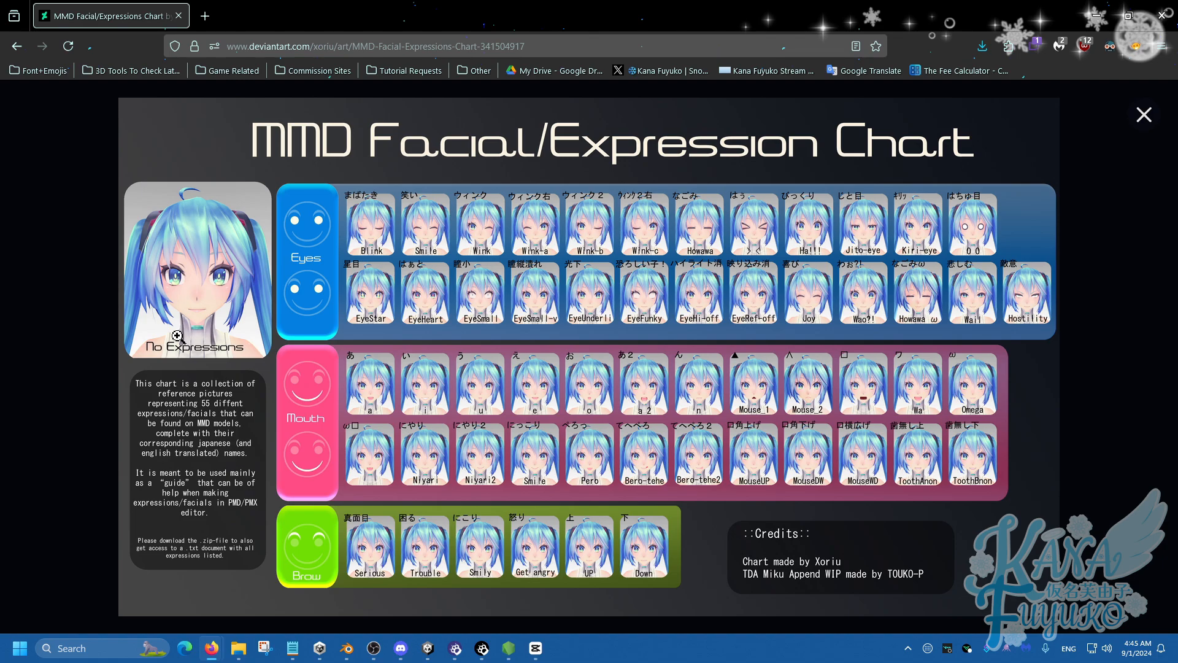
click(504, 256)
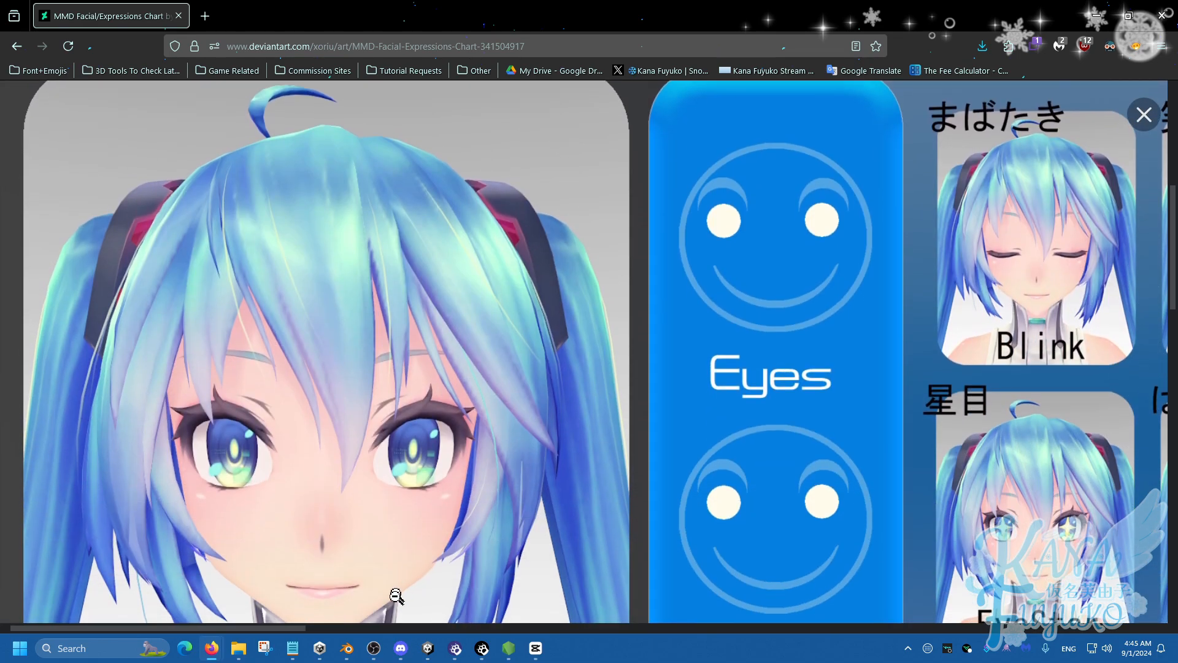
mouse_move(305, 636)
drag(258, 629, 545, 613)
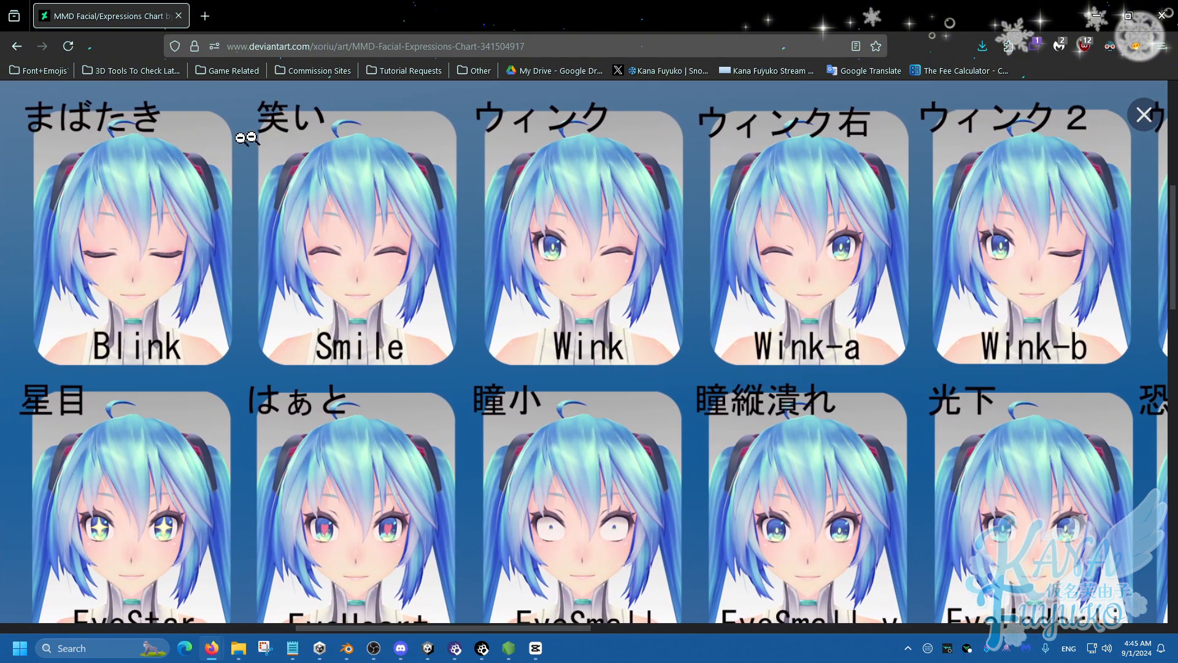
click(703, 291)
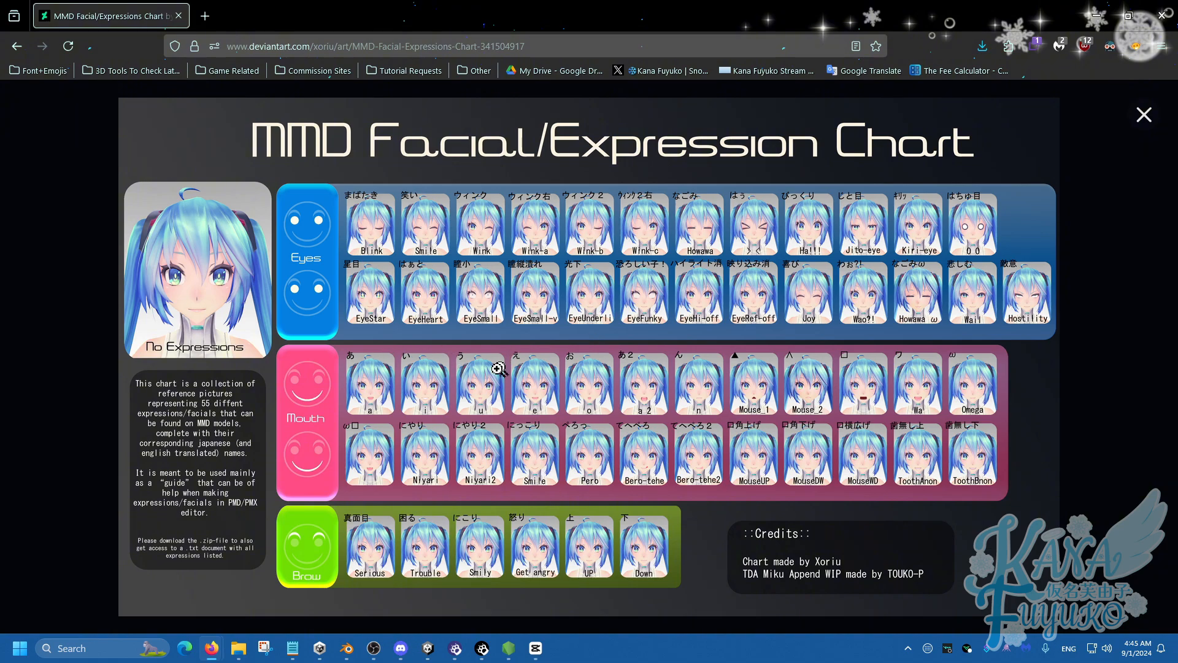
- Close the enlarged chart and read through the description's list of Japanese expression names, highlighting まばたき for Blink
click(1094, 138)
scroll(363, 421, down, 10)
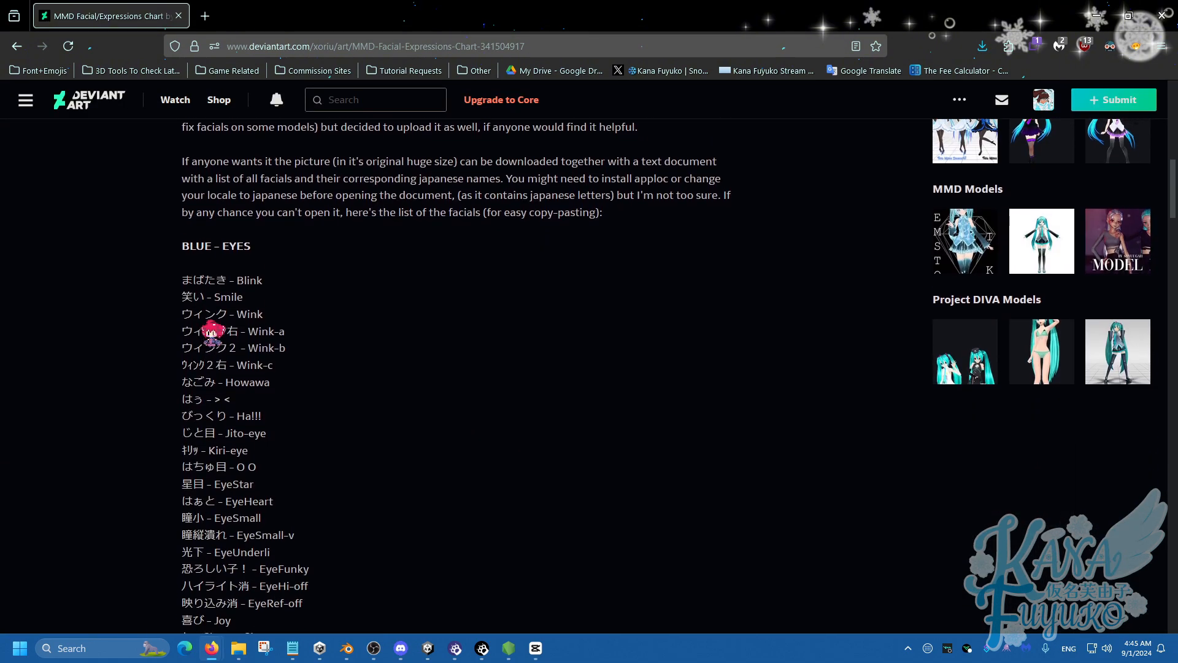
scroll(224, 306, down, 2)
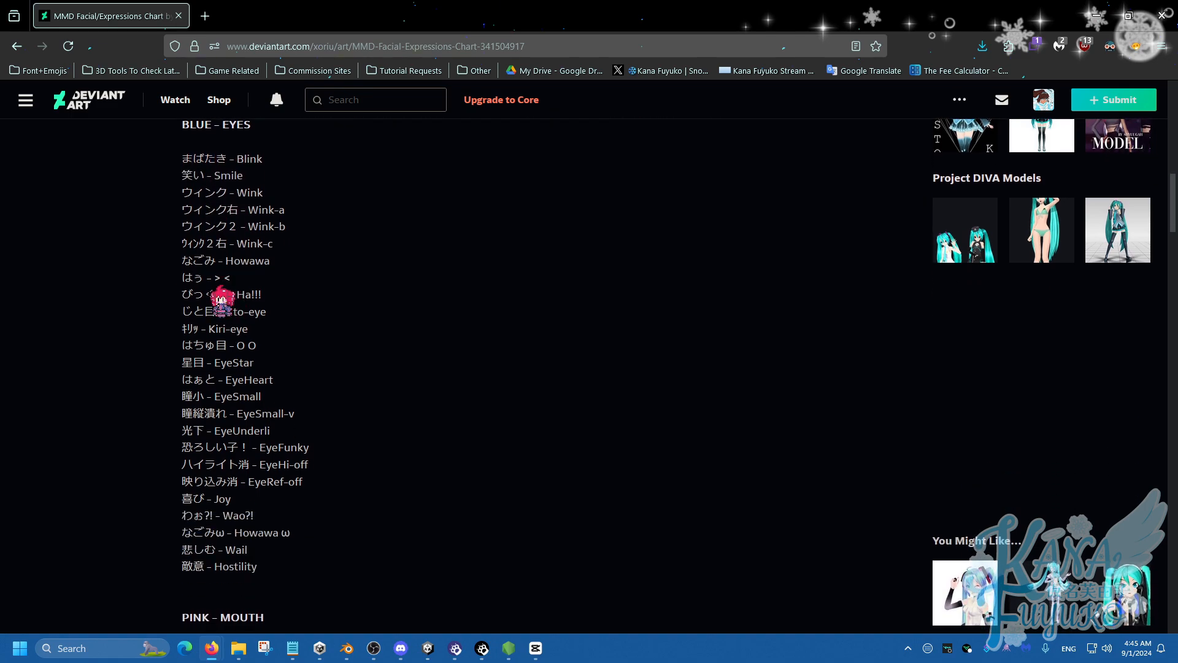
drag(229, 160, 181, 163)
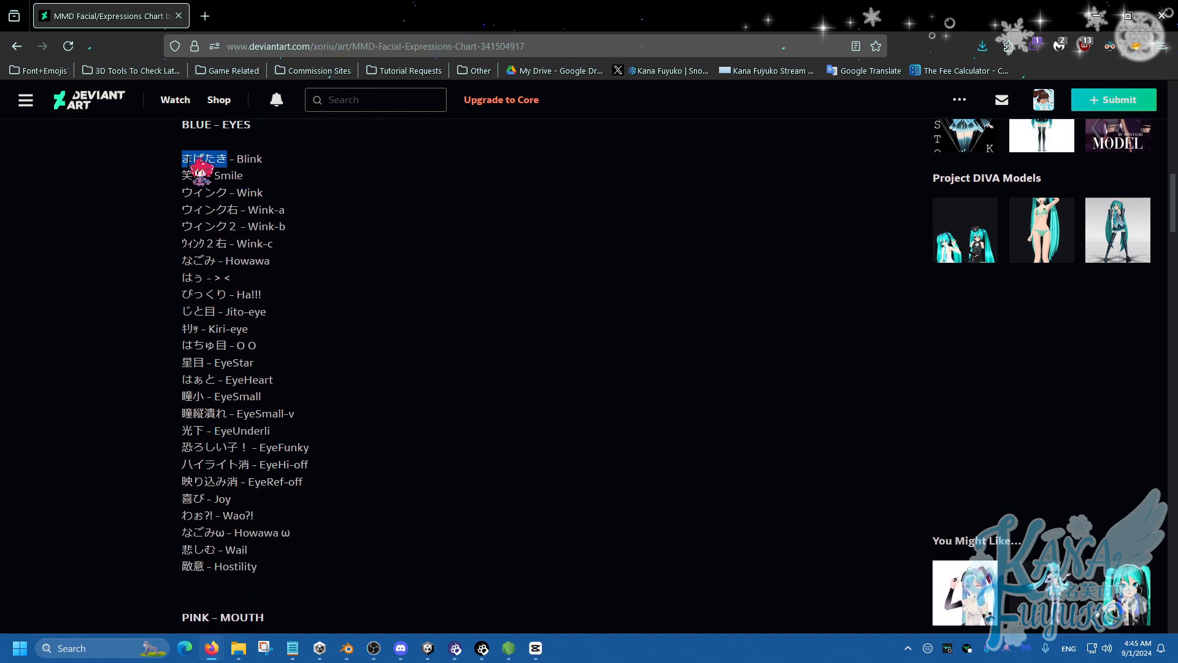
scroll(236, 311, down, 2)
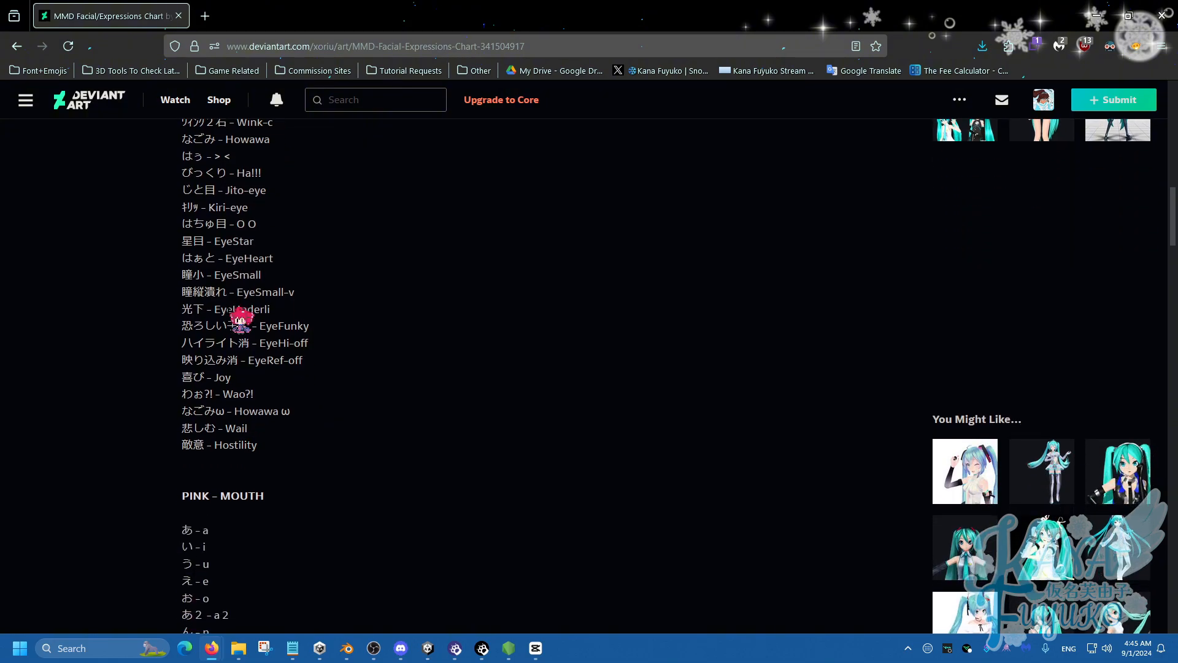
scroll(263, 262, down, 5)
scroll(266, 256, up, 18)
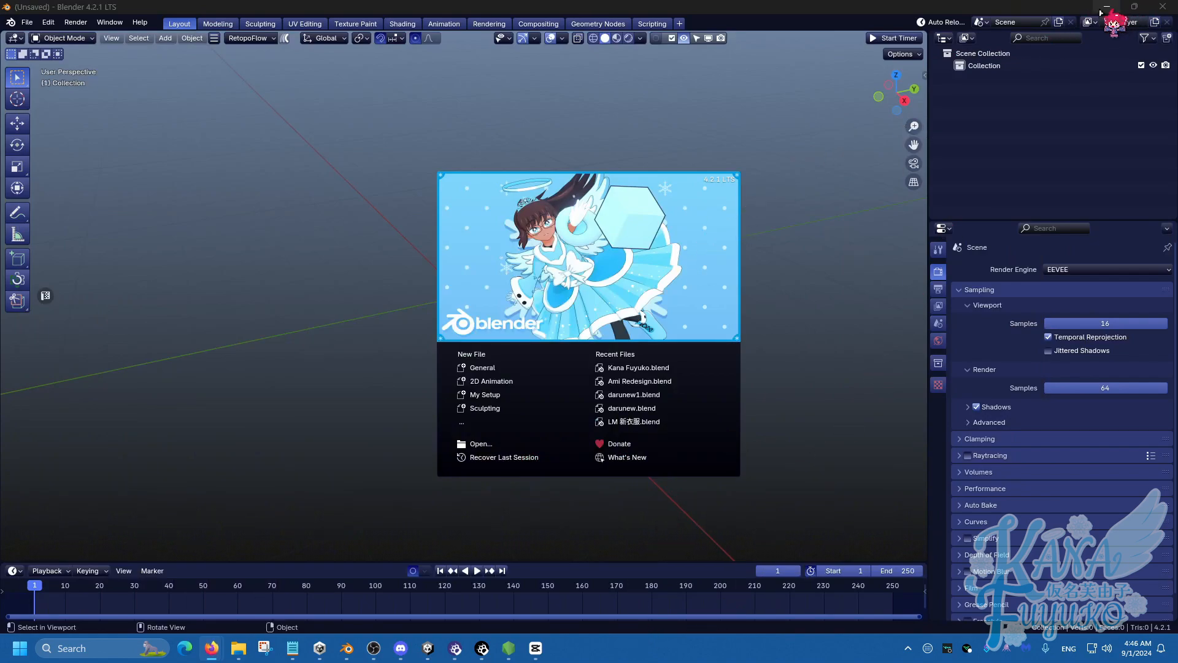
- Switch back to the Warudo editor and start playback of the dance motion in the MMD Player
click(456, 654)
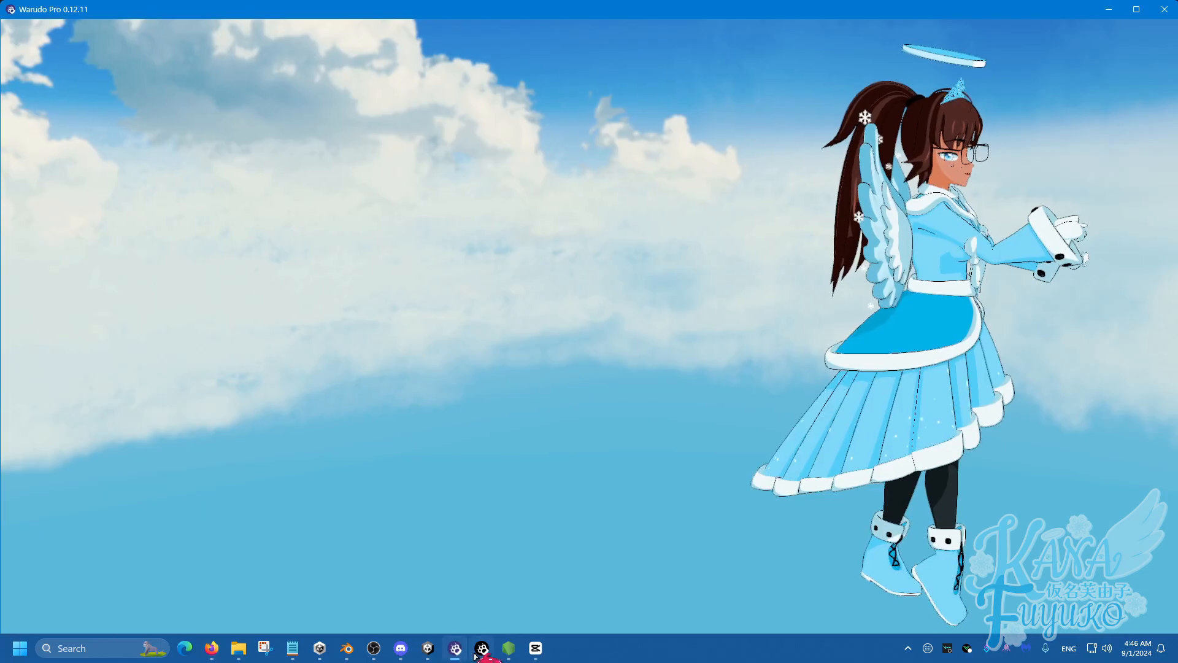
click(480, 642)
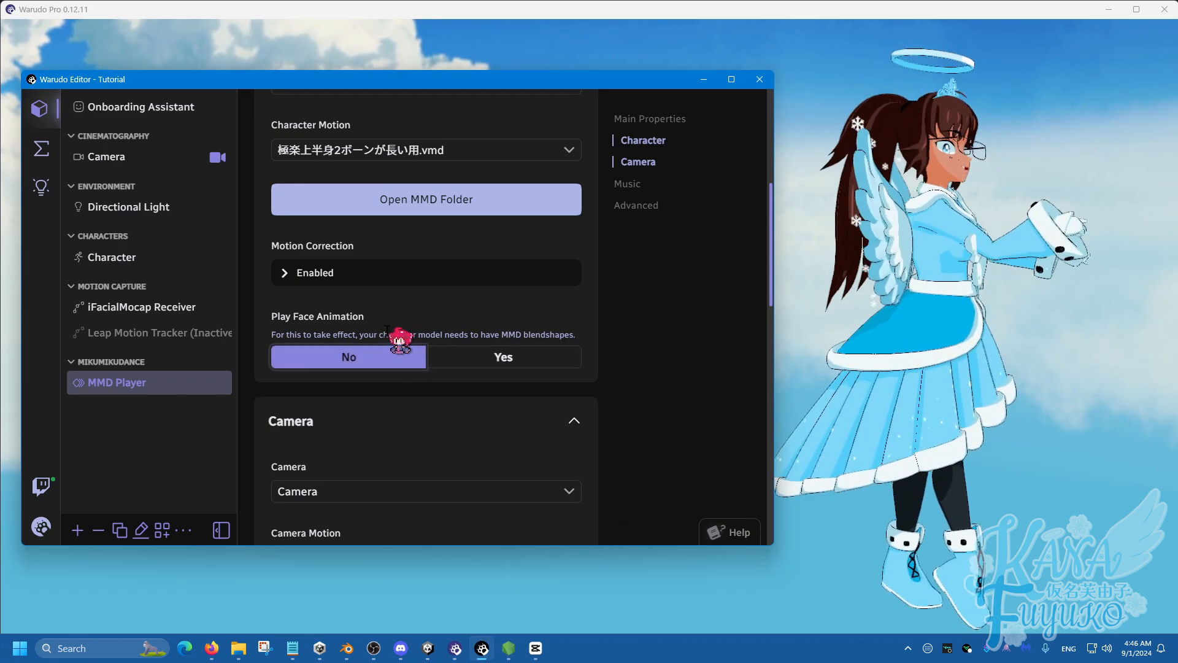
scroll(385, 346, down, 2)
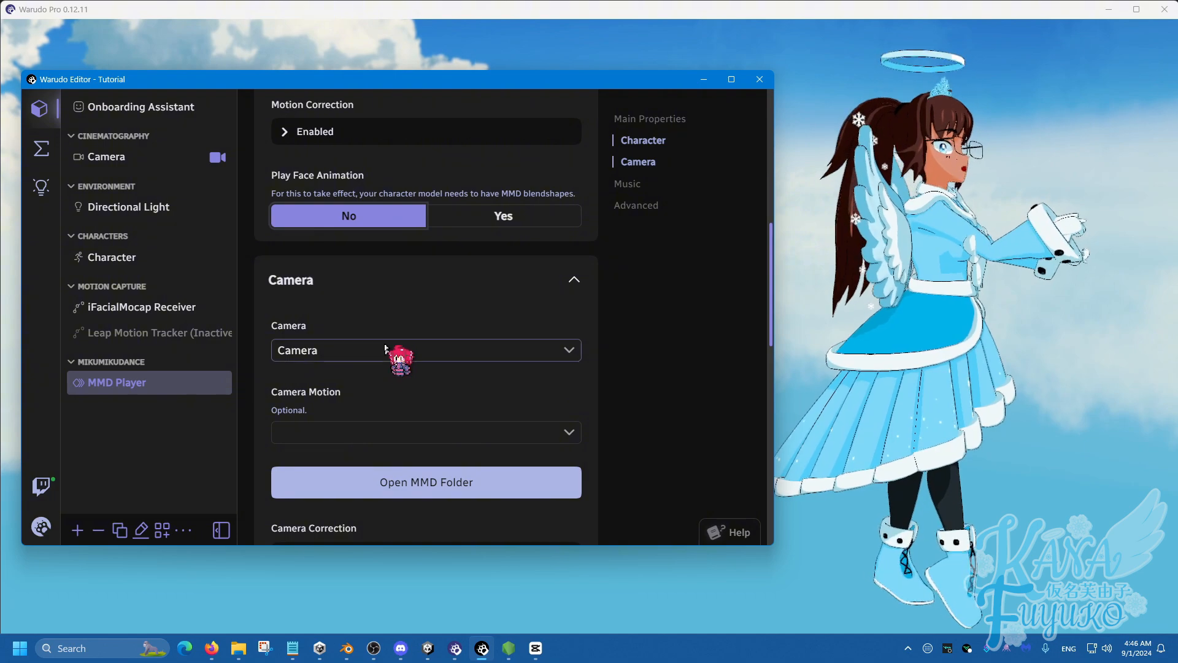
scroll(393, 343, up, 1)
scroll(386, 327, up, 6)
click(286, 271)
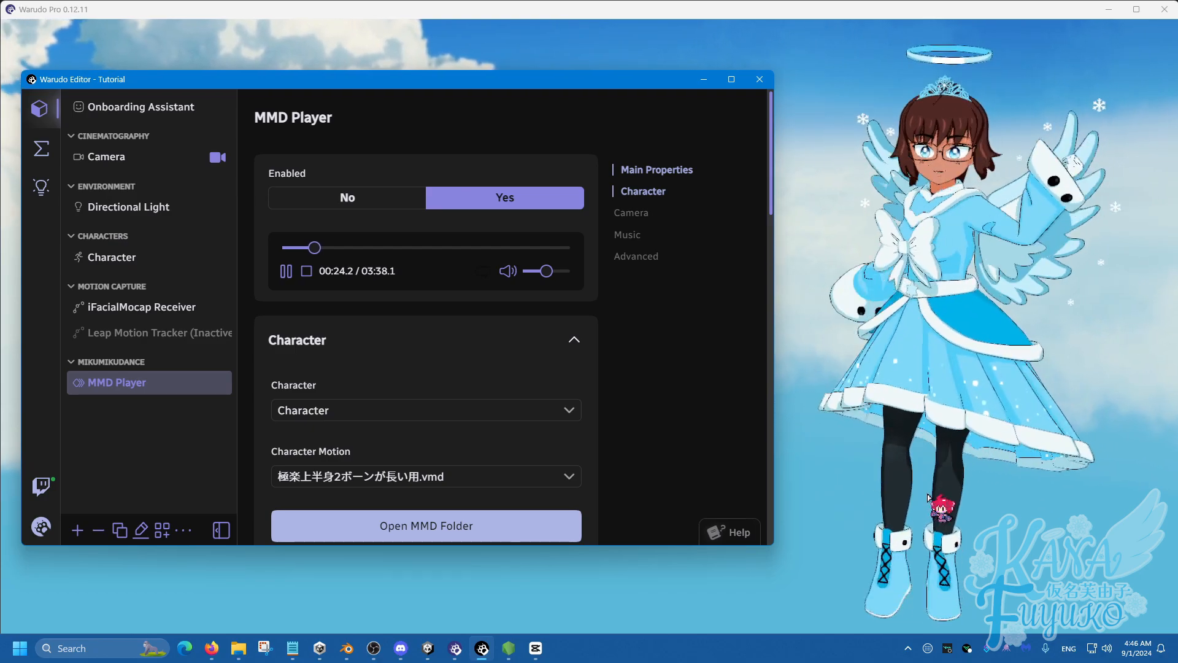
- Disable the Face Tracking - iFacialMocap and Pose Tracking - Leap Motion blueprints and return to the MMD Player's settings
click(43, 148)
click(213, 135)
click(212, 173)
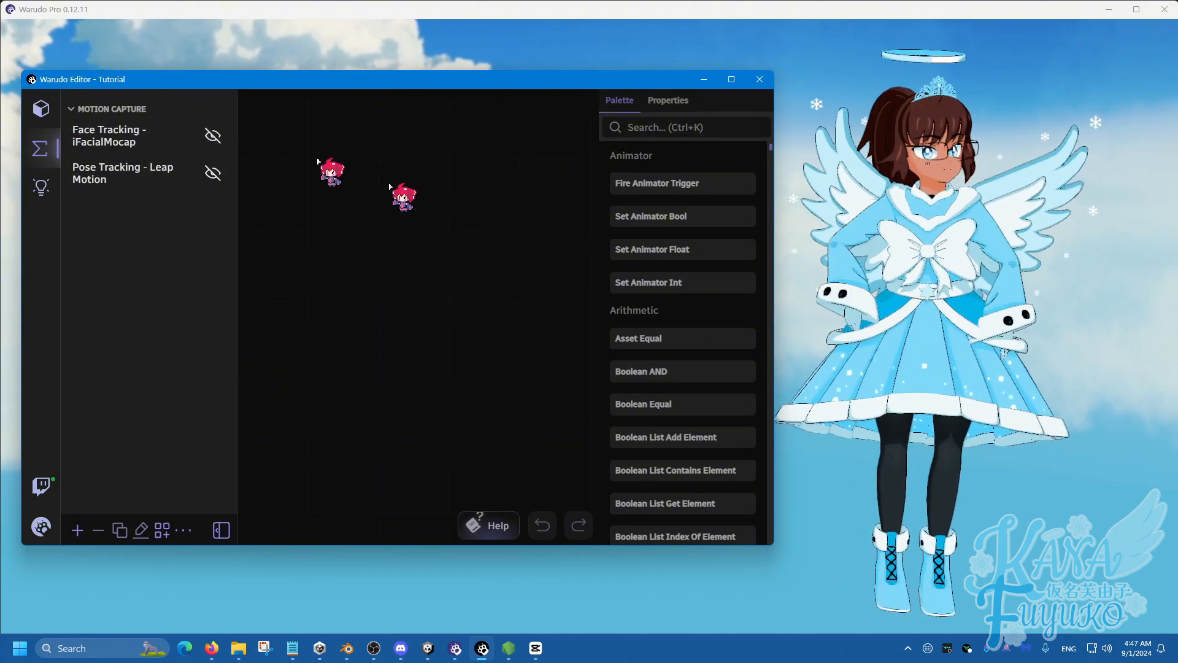
click(40, 110)
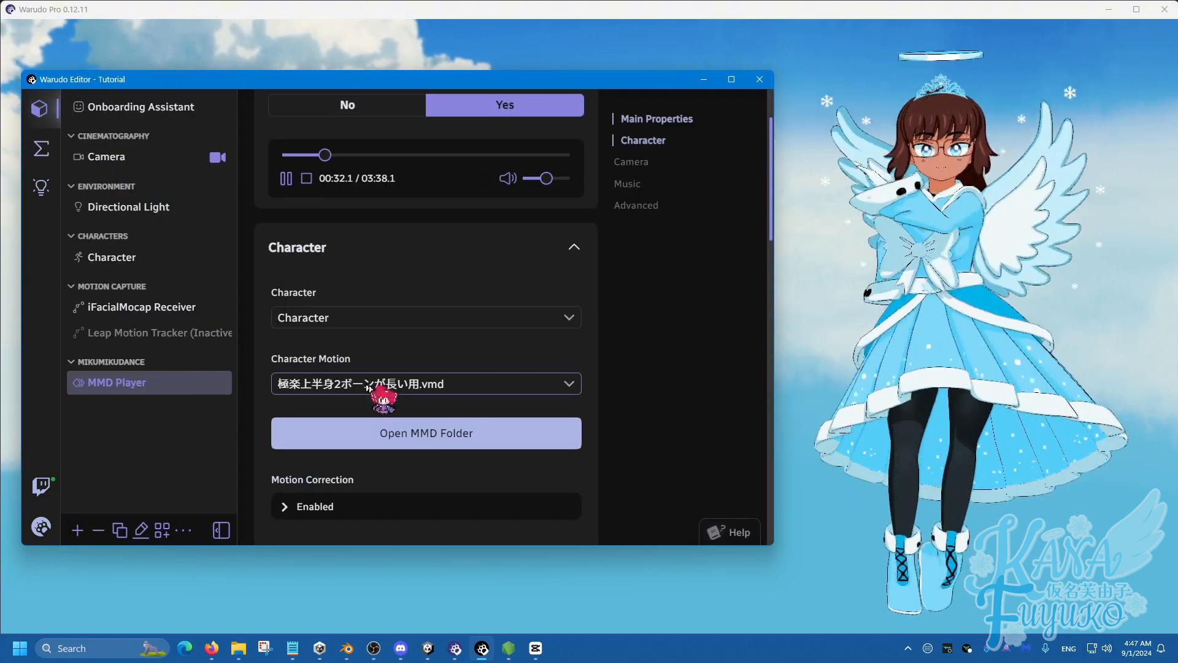
- Raise the Motion Correction Bone Translation Scale to 1.5 while the dance plays, and lower it to 1.04
scroll(305, 267, down, 5)
click(307, 225)
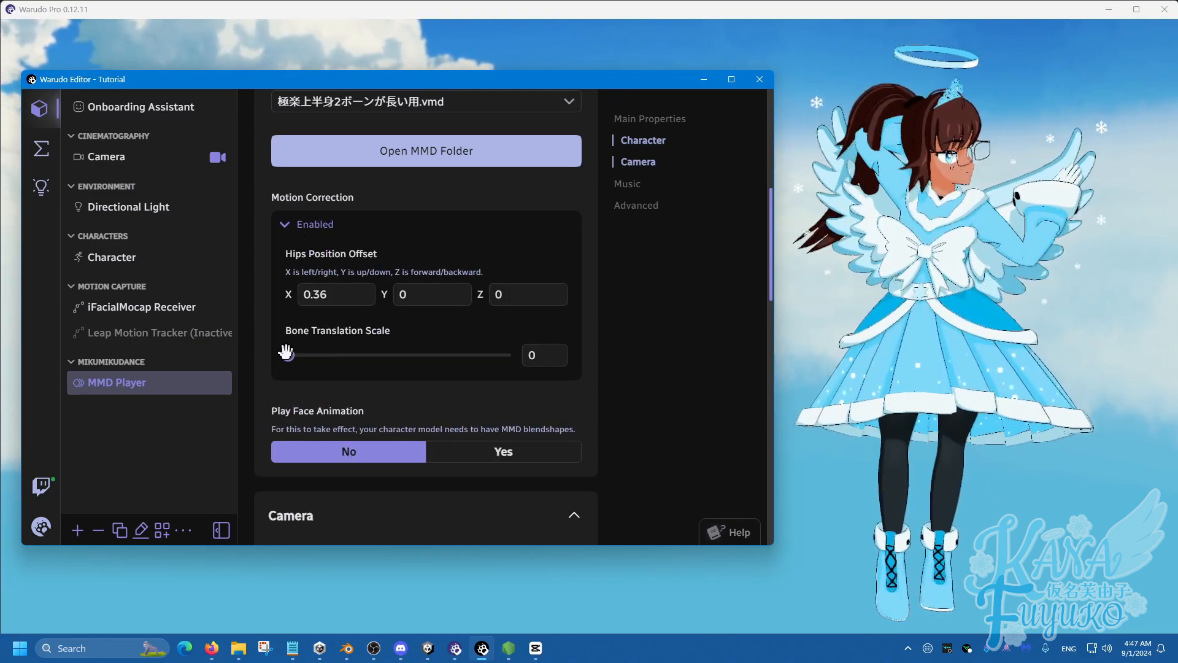
drag(289, 354, 455, 355)
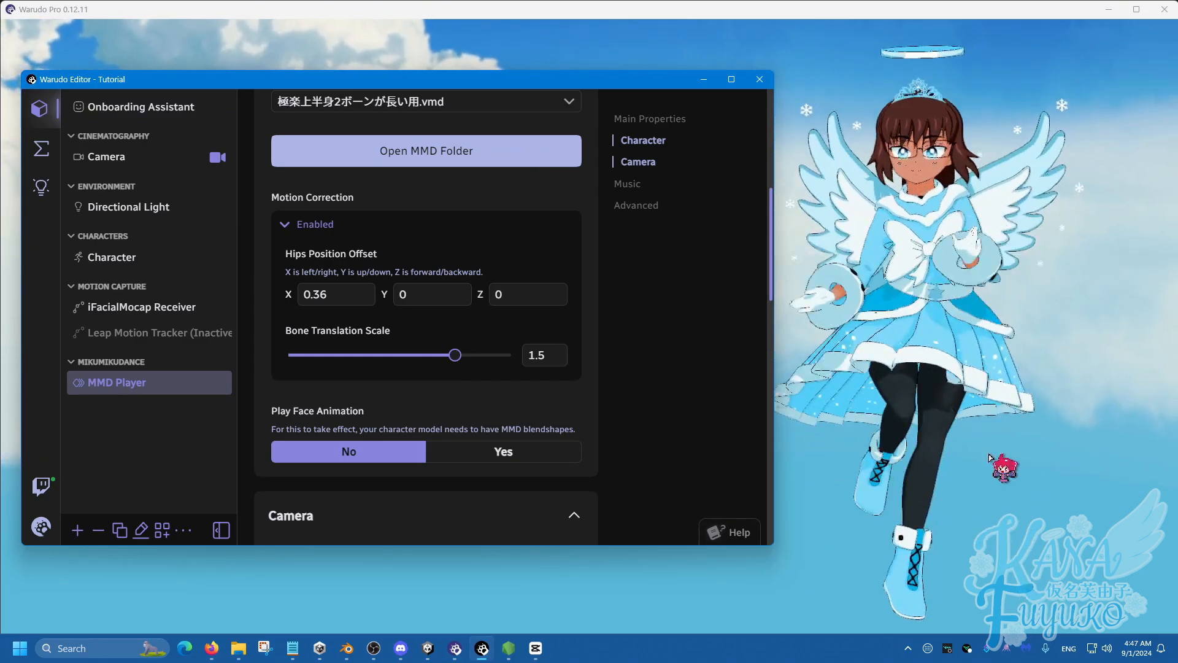
drag(456, 350, 435, 355)
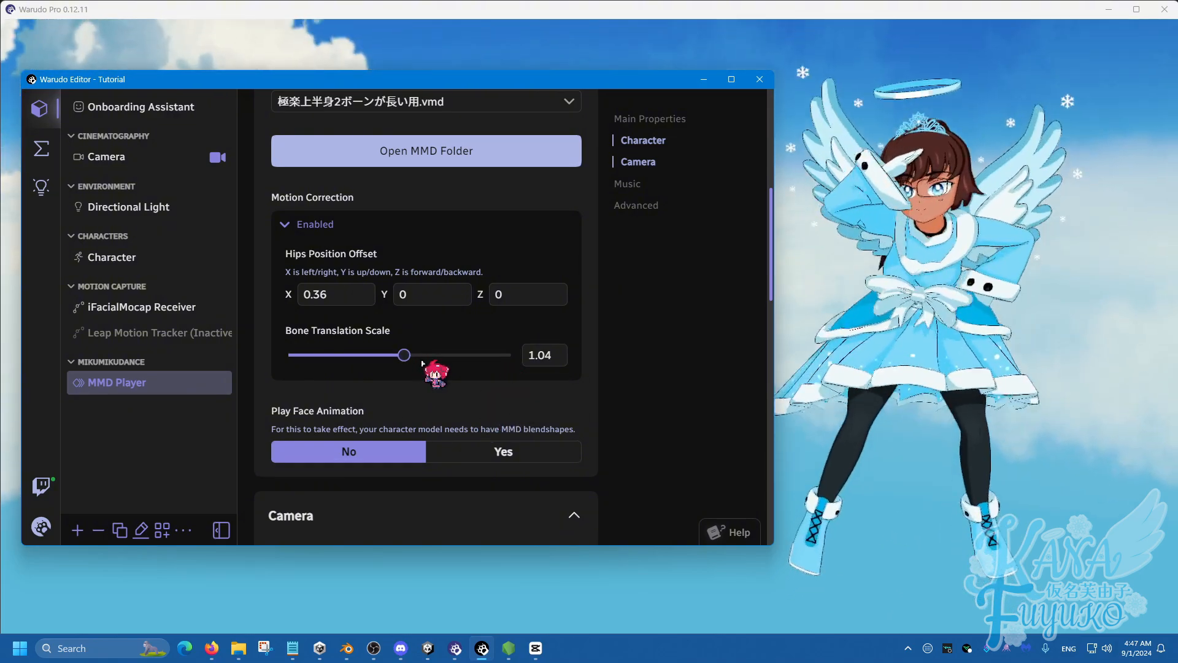
- Re-enable the Face Tracking - iFacialMocap blueprint and return to the MMD Player's settings
click(43, 146)
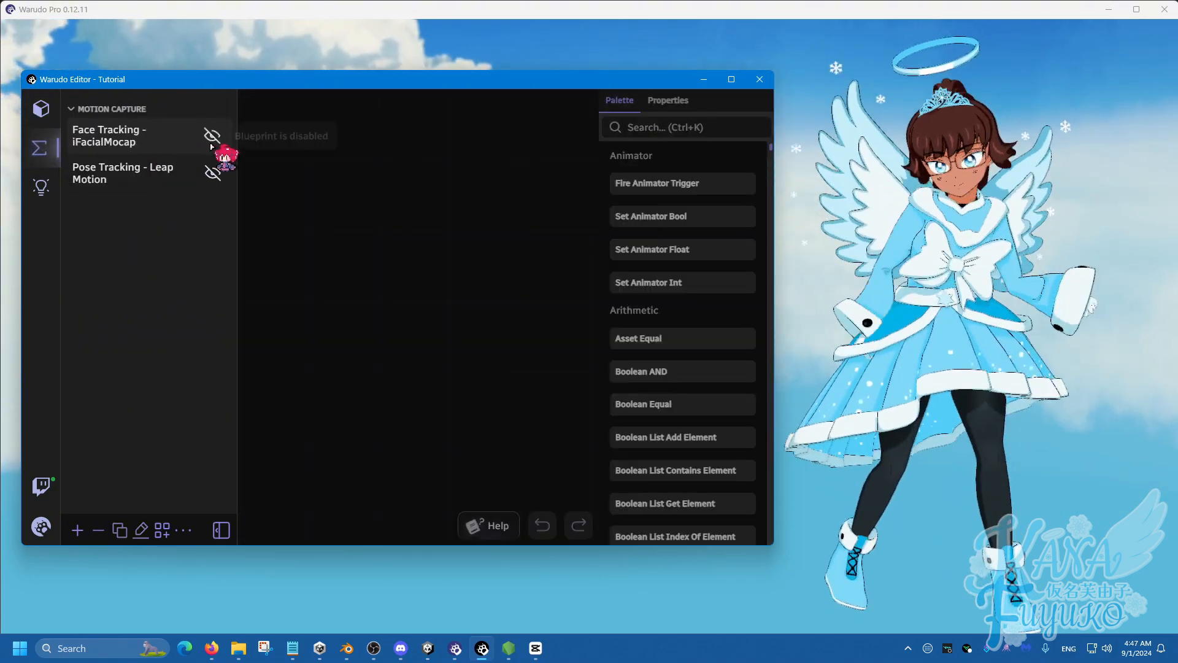
click(213, 146)
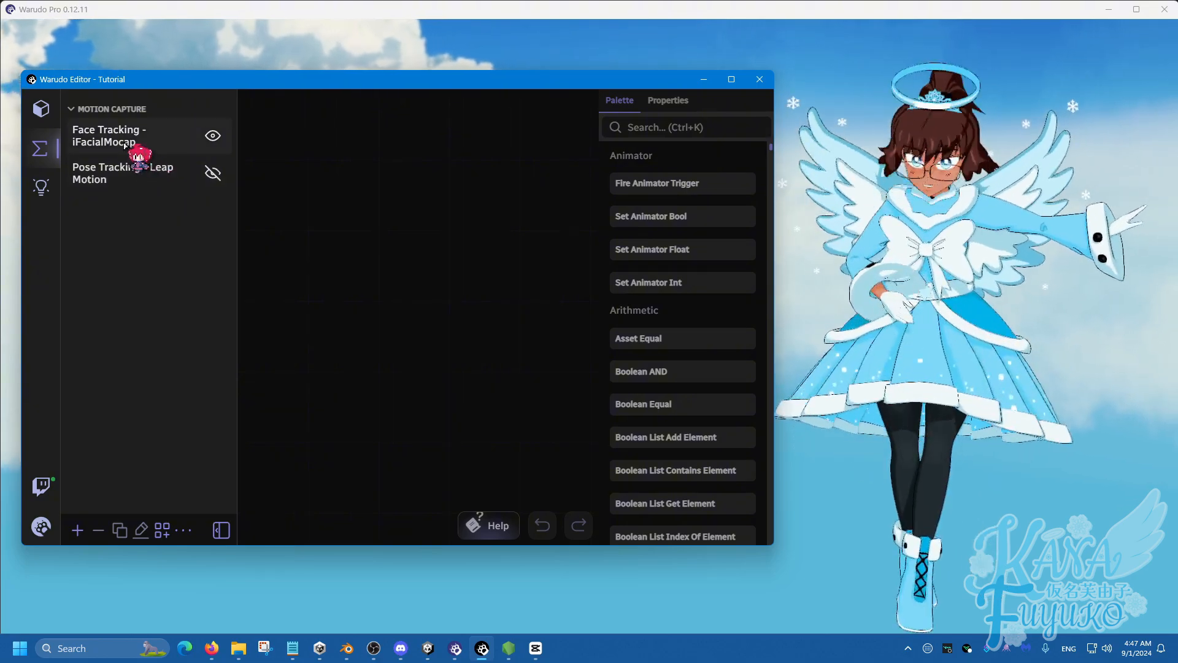
click(40, 109)
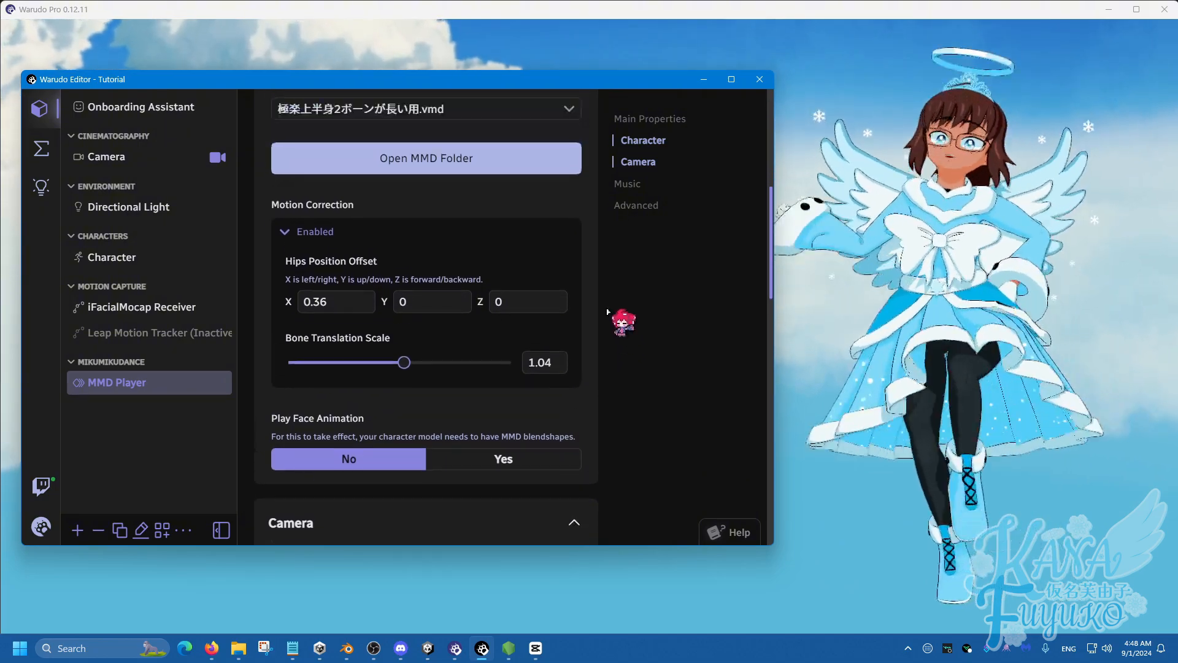
- Set the MMD Player's Camera Motion to Gokuraku Camera.vmd
scroll(440, 263, up, 5)
scroll(433, 253, up, 2)
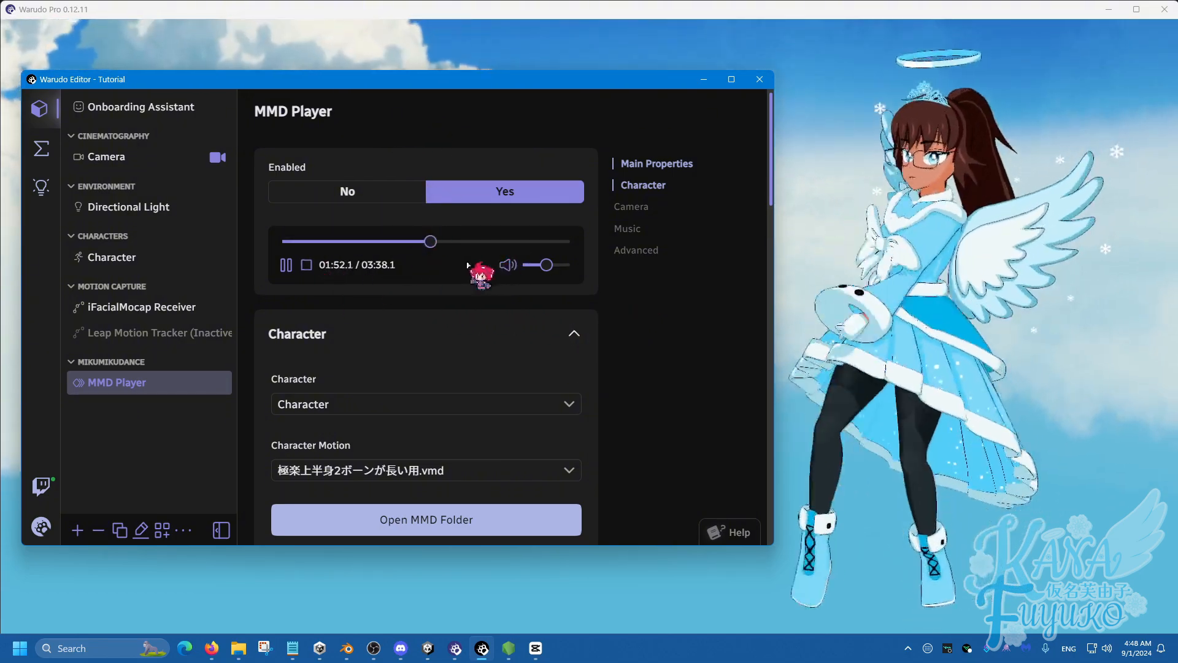
scroll(394, 290, down, 2)
scroll(393, 289, down, 7)
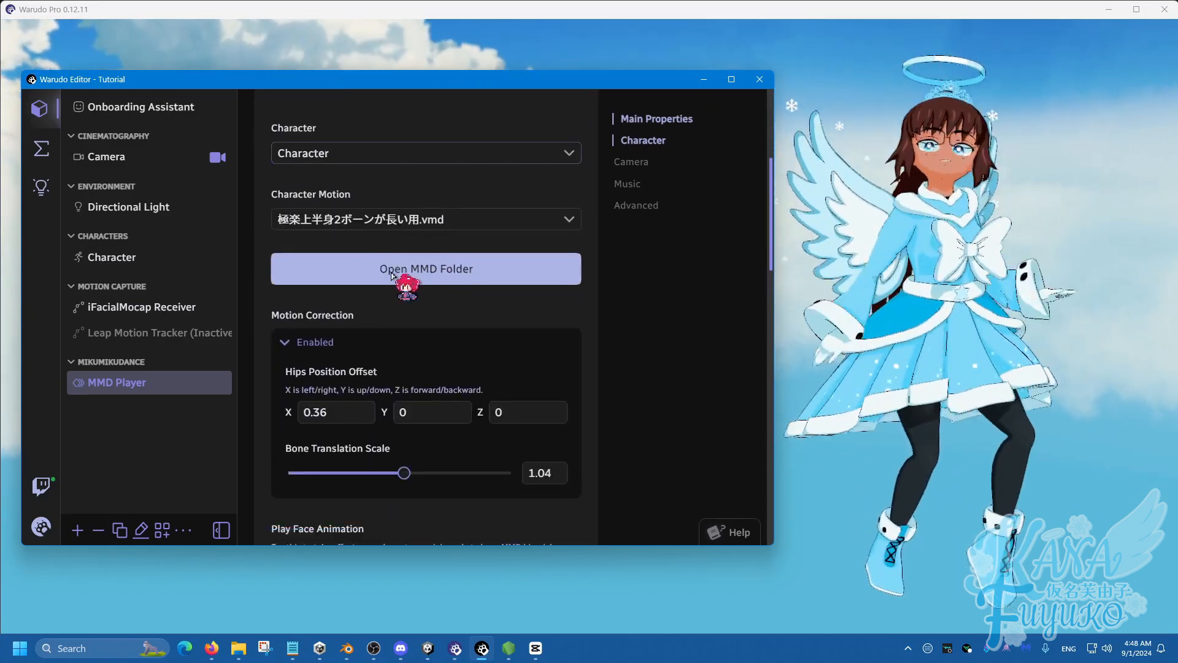
scroll(384, 289, down, 2)
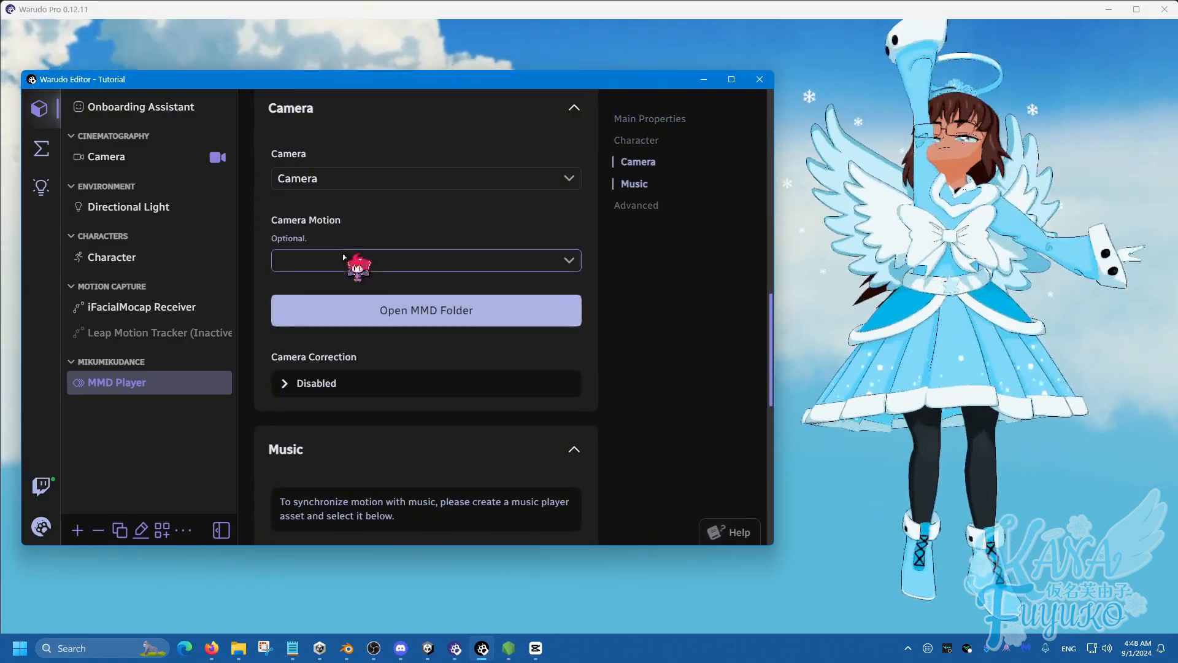
click(344, 258)
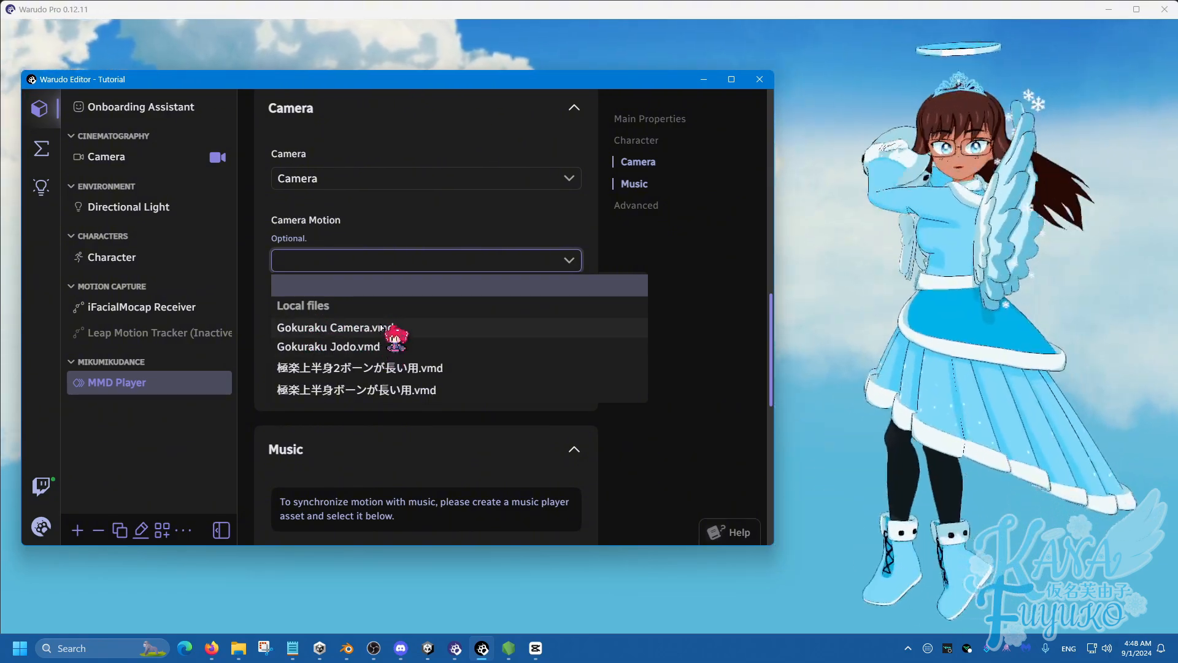
click(363, 327)
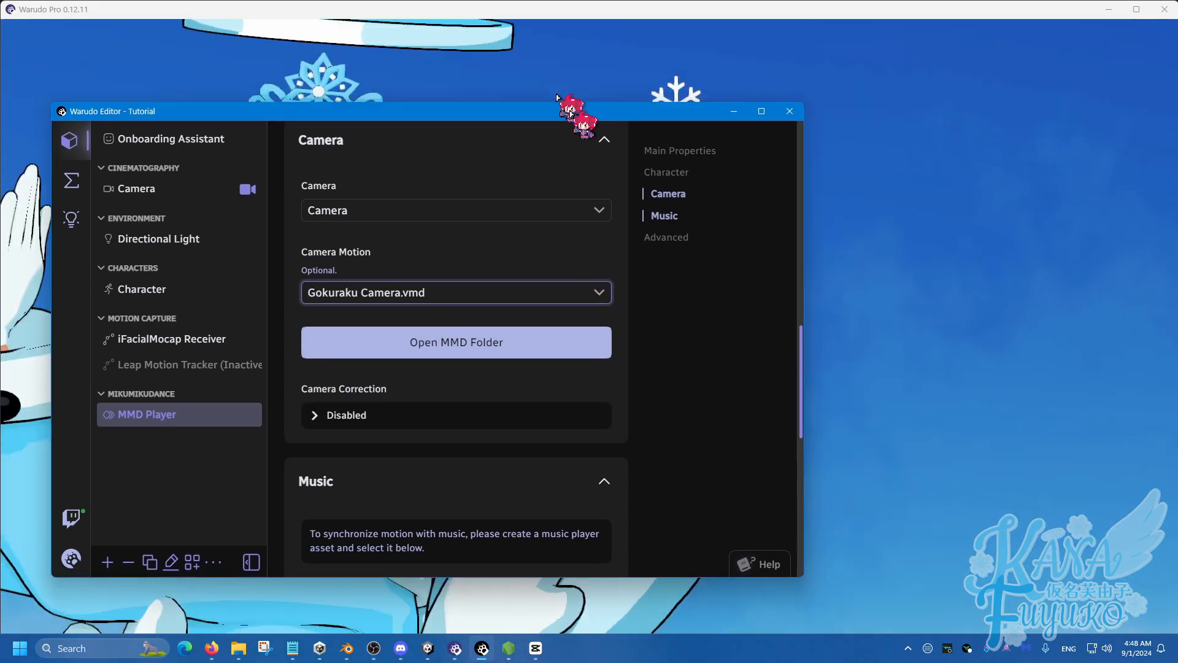
- Move the editor window aside to uncover the avatar and expand the Camera Correction settings
drag(557, 104, 899, 103)
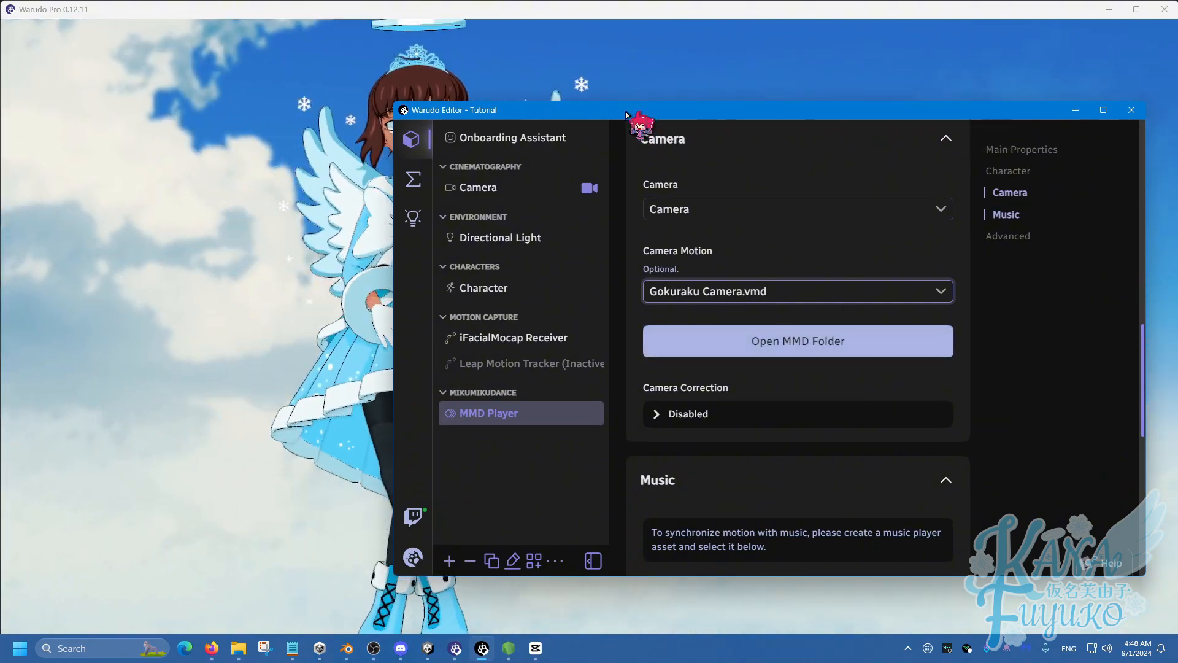
drag(632, 114, 196, 128)
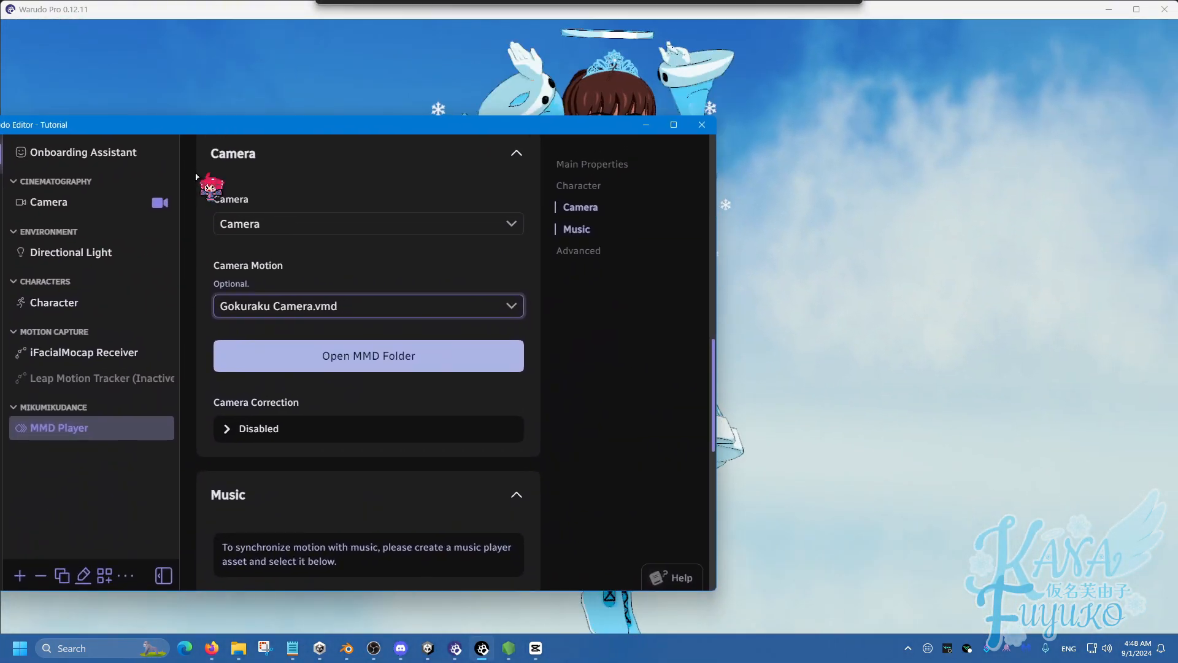
click(244, 428)
scroll(295, 338, down, 3)
scroll(296, 337, down, 1)
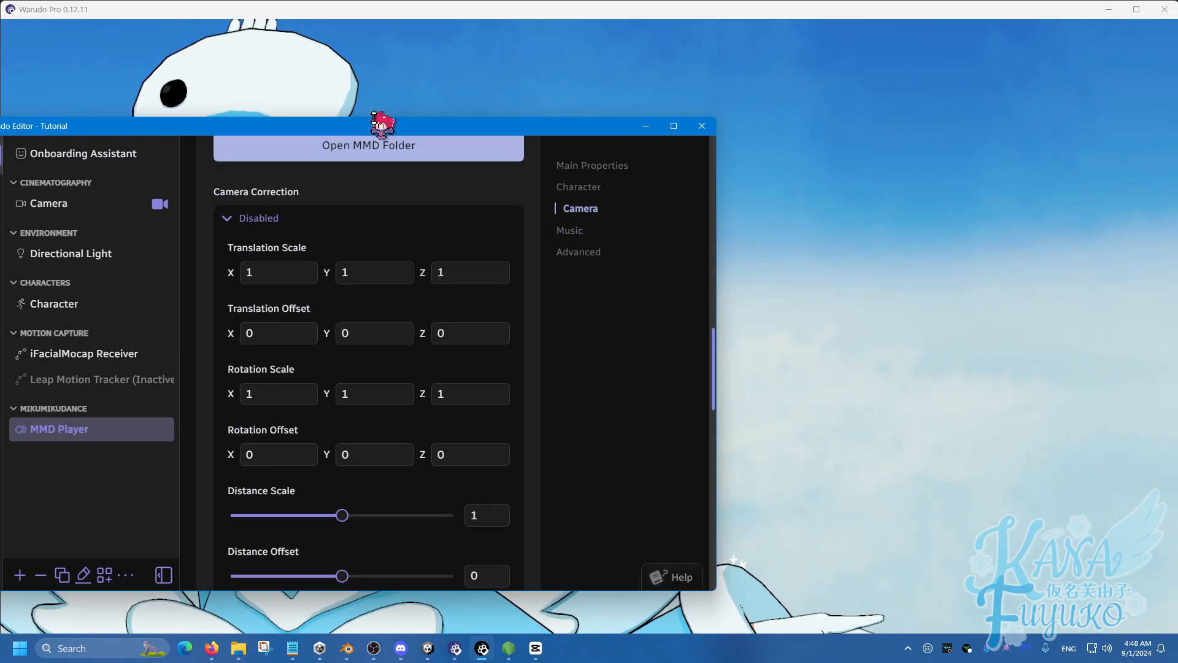
drag(382, 124, 209, 114)
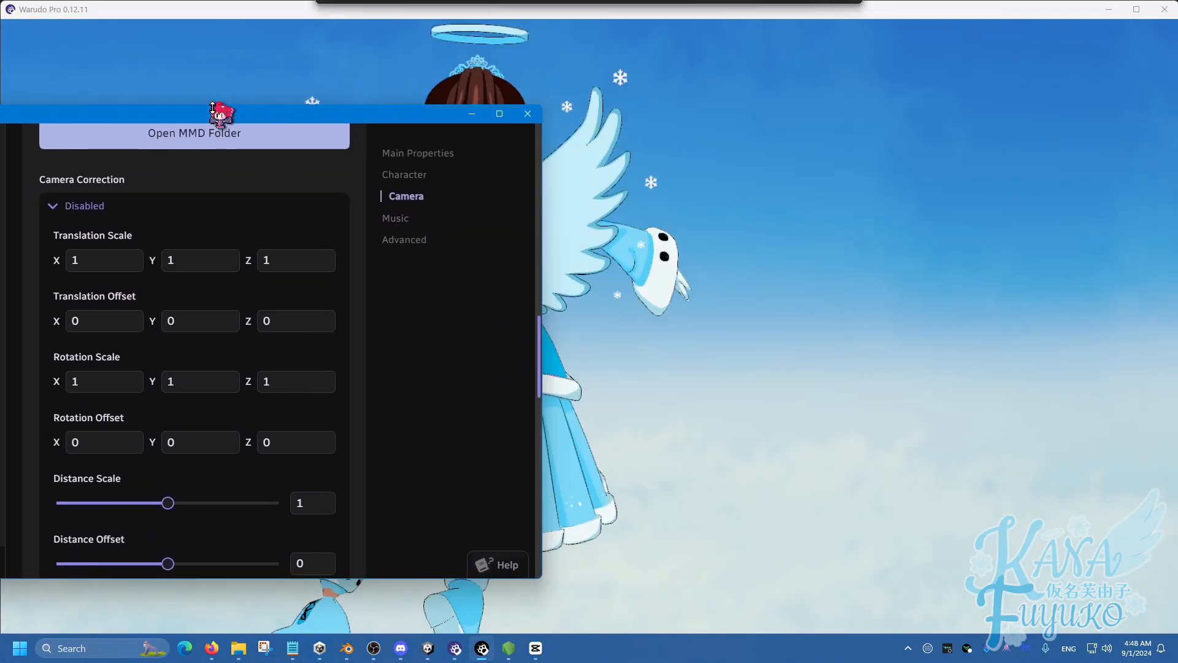
- Set the Camera Correction Translation Scale Y to 1.42 and the Rotation Scale X to 0.11
drag(156, 262, 183, 258)
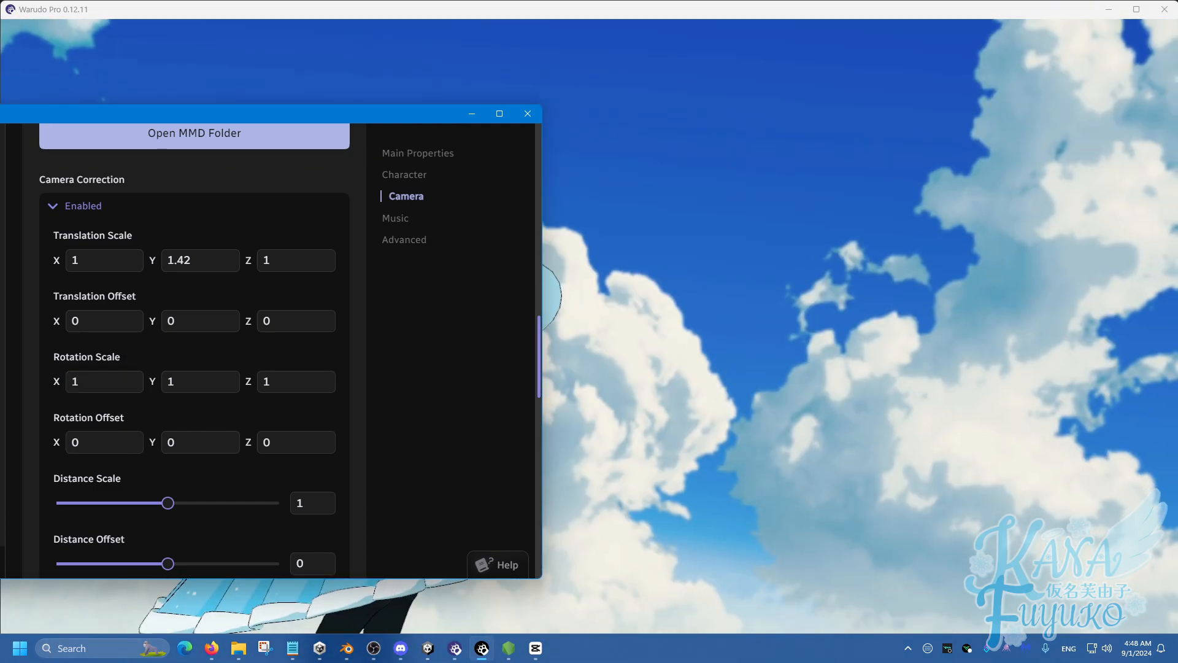
drag(104, 377, 49, 377)
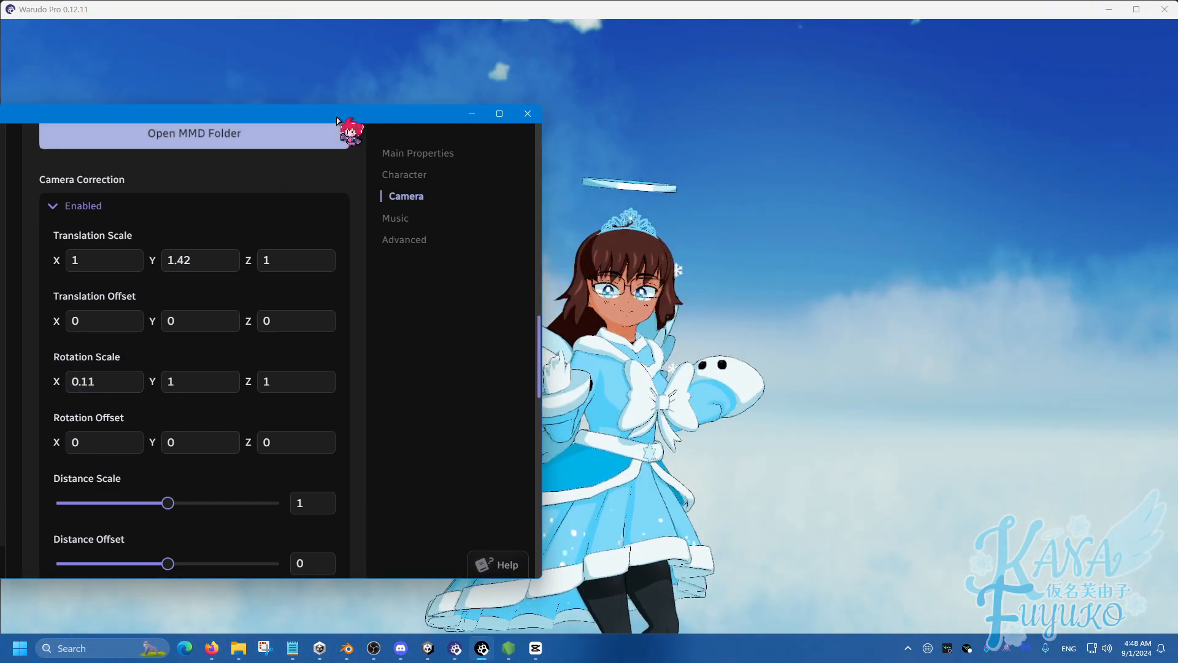
drag(331, 117, 356, 121)
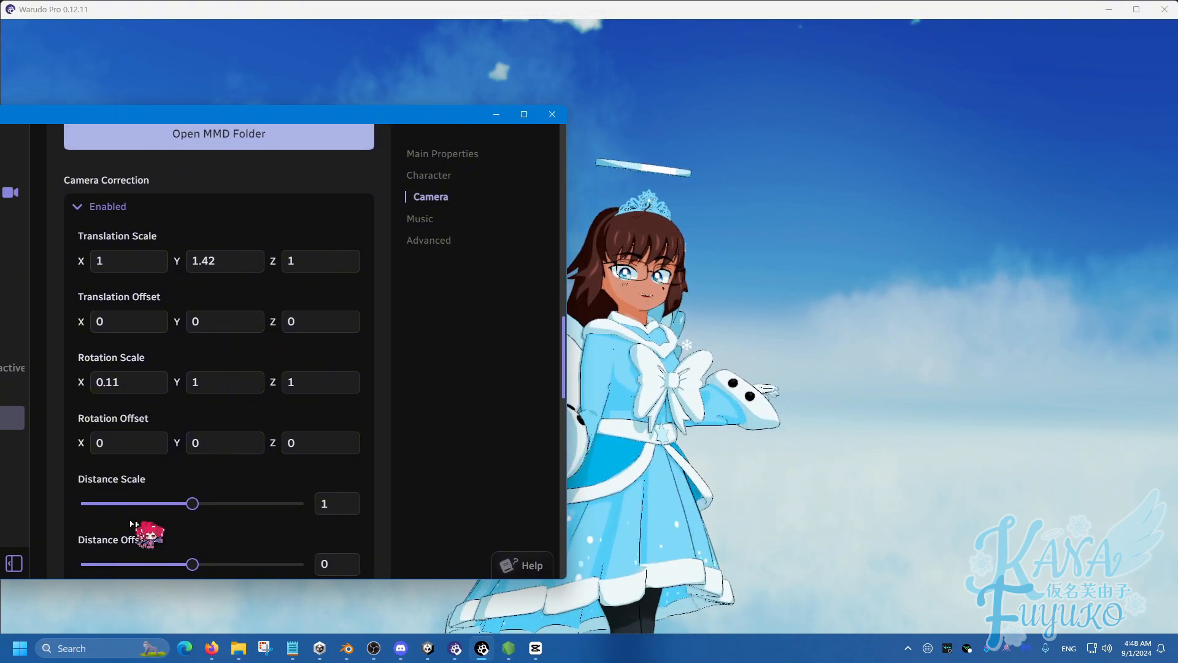
- Try Distance Scale values of 1.04 and 1.05, and reset Distance Scale and Rotation Scale to their defaults
scroll(200, 433, down, 1)
mouse_move(200, 432)
mouse_down()
mouse_move(222, 433)
mouse_move(187, 431)
mouse_move(283, 432)
mouse_move(181, 434)
mouse_move(196, 434)
mouse_up()
scroll(178, 316, up, 1)
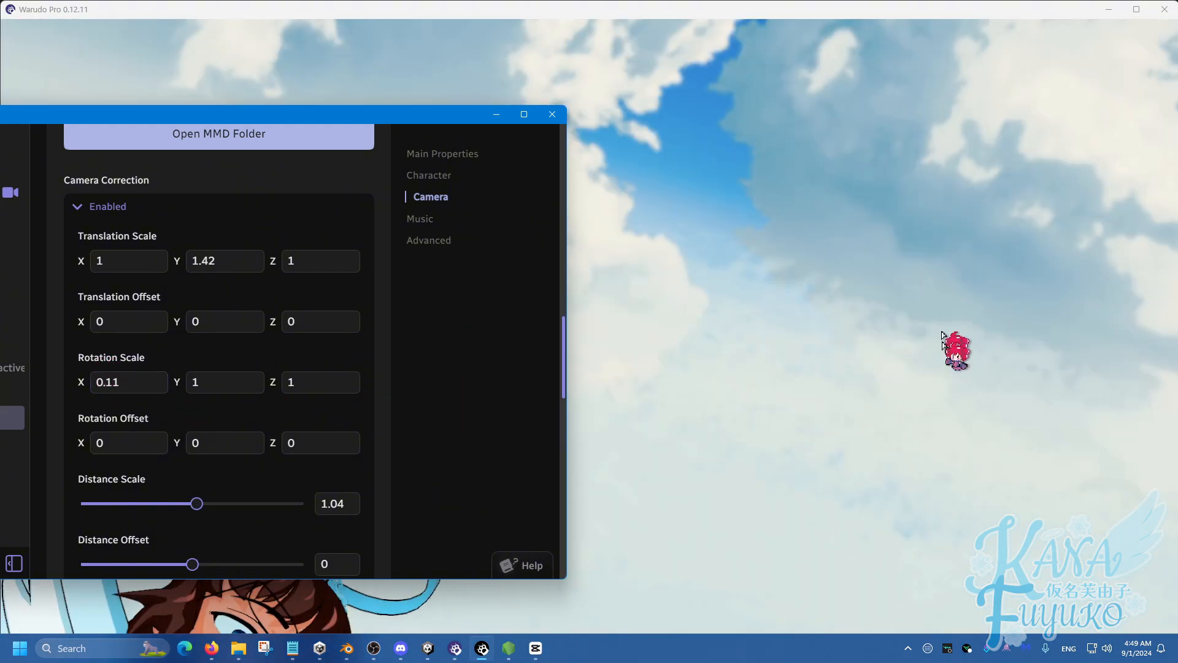
scroll(203, 454, down, 3)
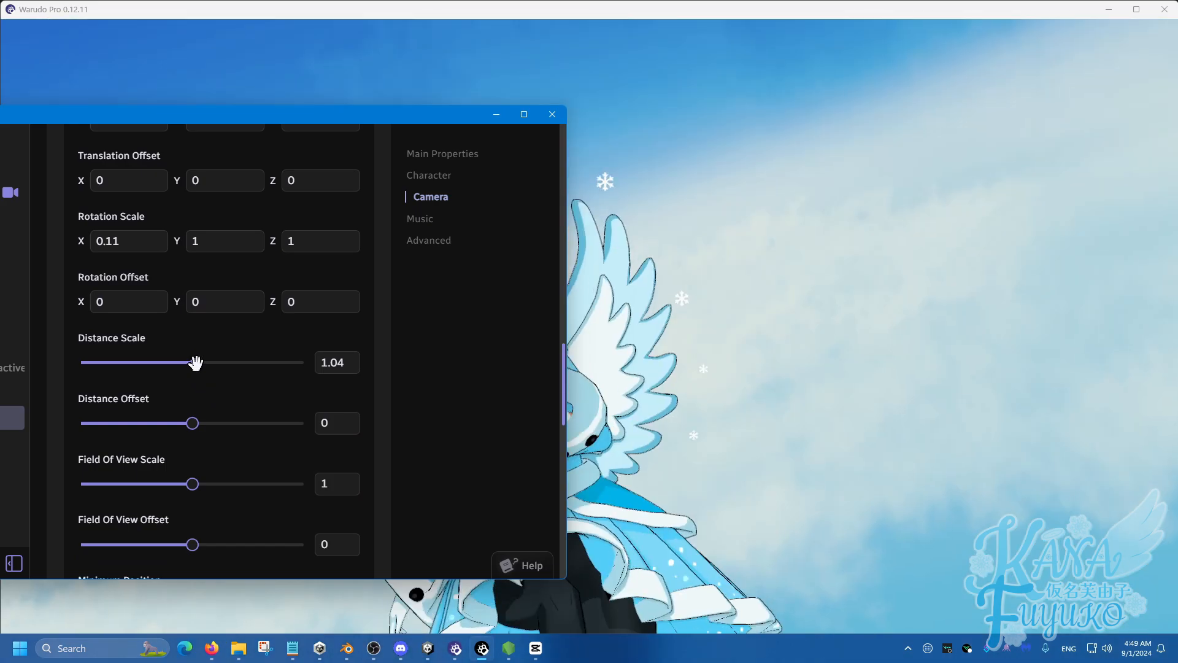
drag(195, 362, 275, 361)
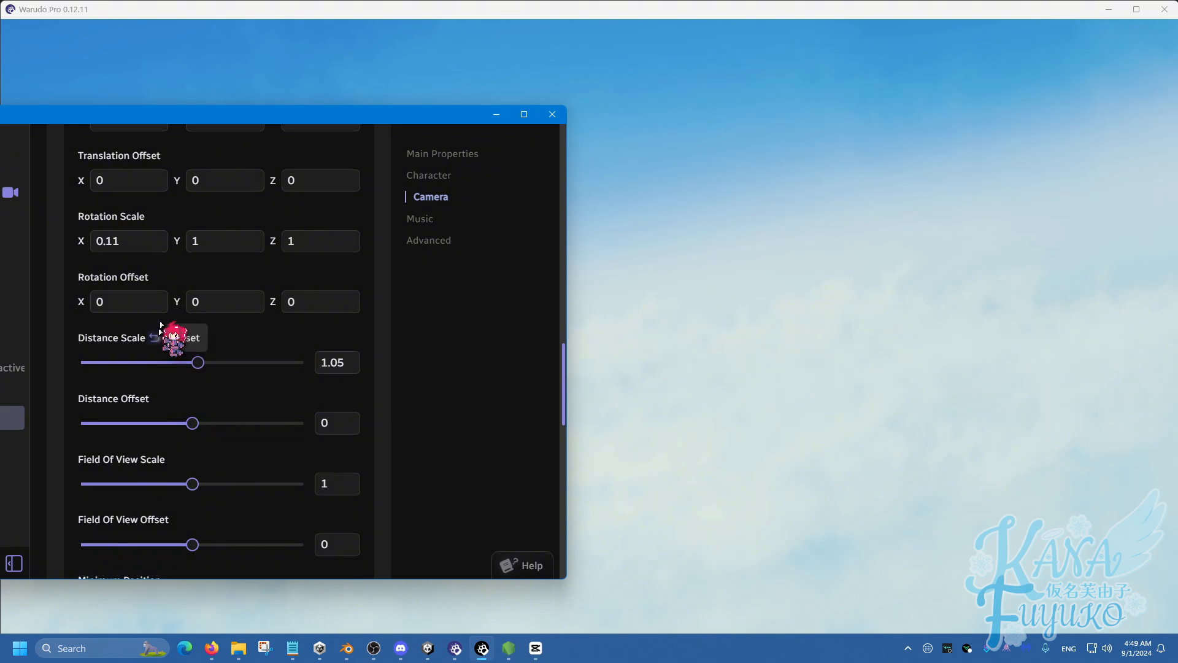
click(154, 336)
click(155, 216)
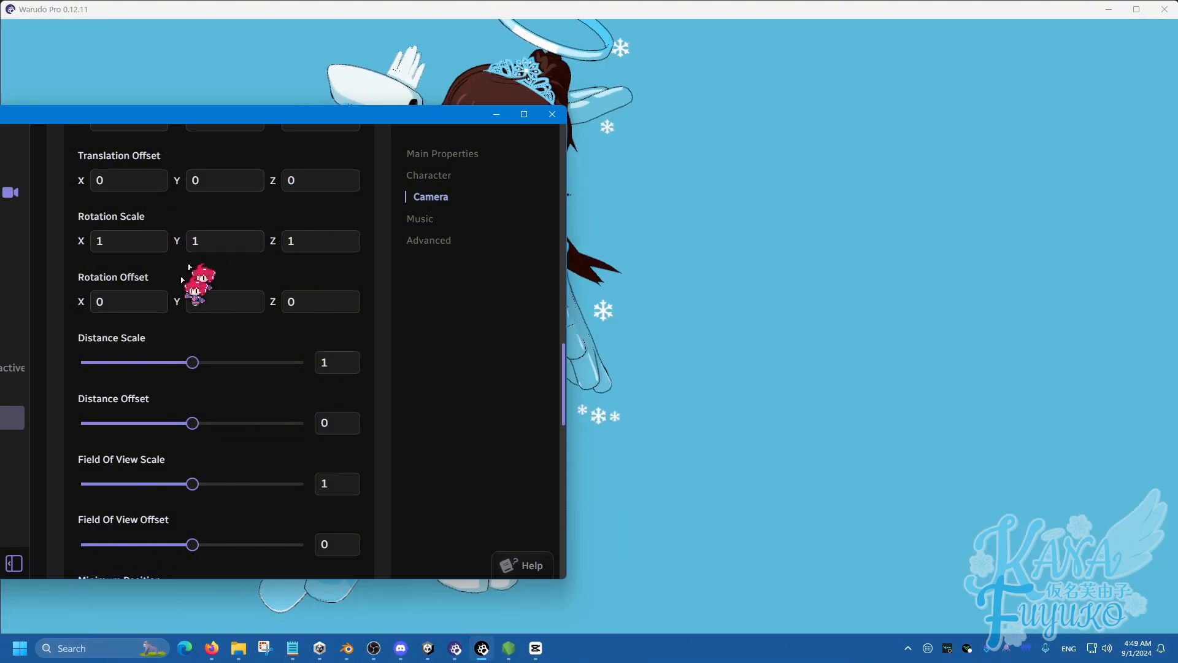
- Lower the Camera Correction Field Of View Scale to 0.7
scroll(232, 334, up, 1)
scroll(221, 381, down, 2)
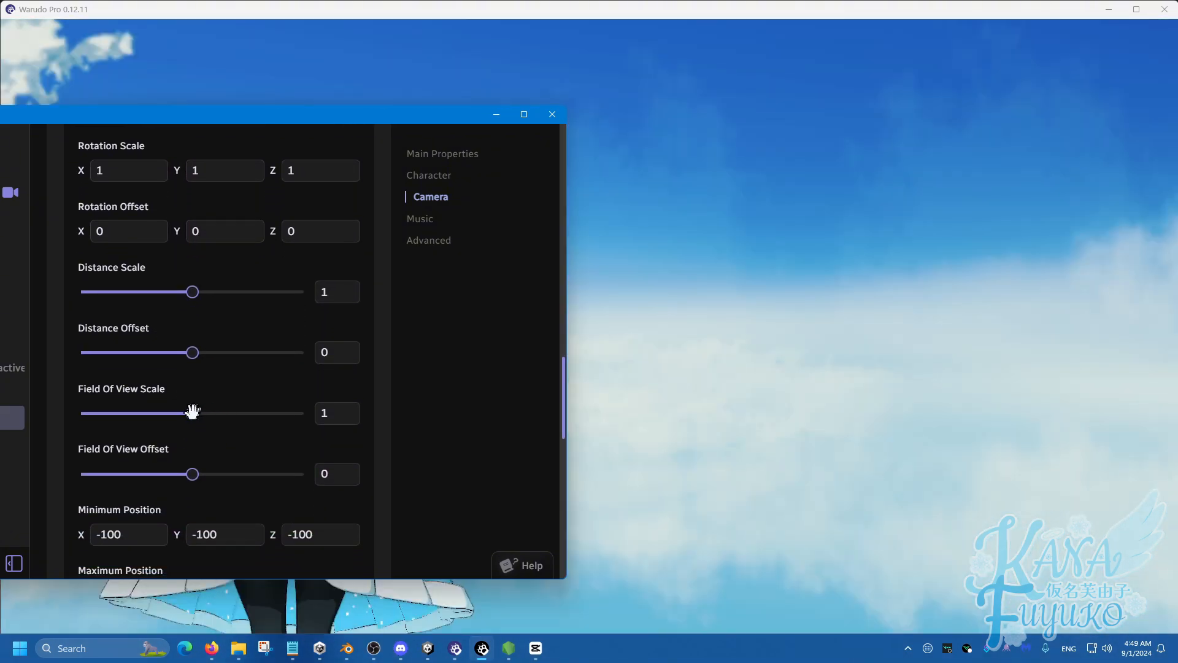
drag(192, 412, 158, 413)
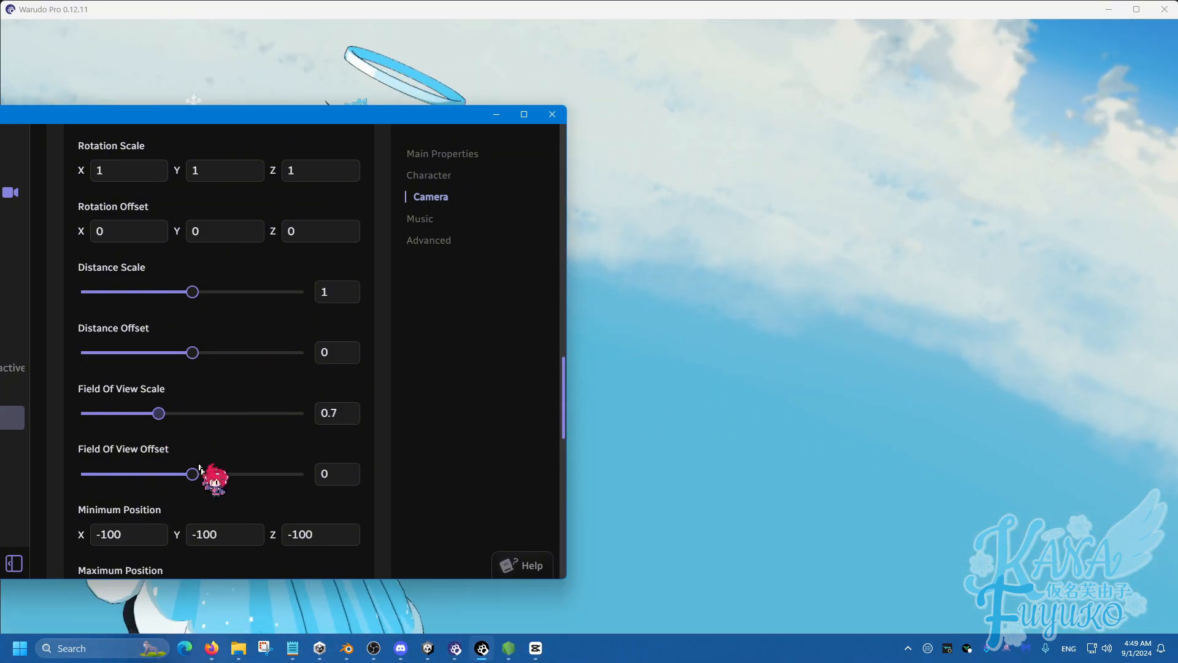
- Try another Camera Correction Translation Scale Y value and reset the Translation Scale to its default
scroll(230, 429, down, 3)
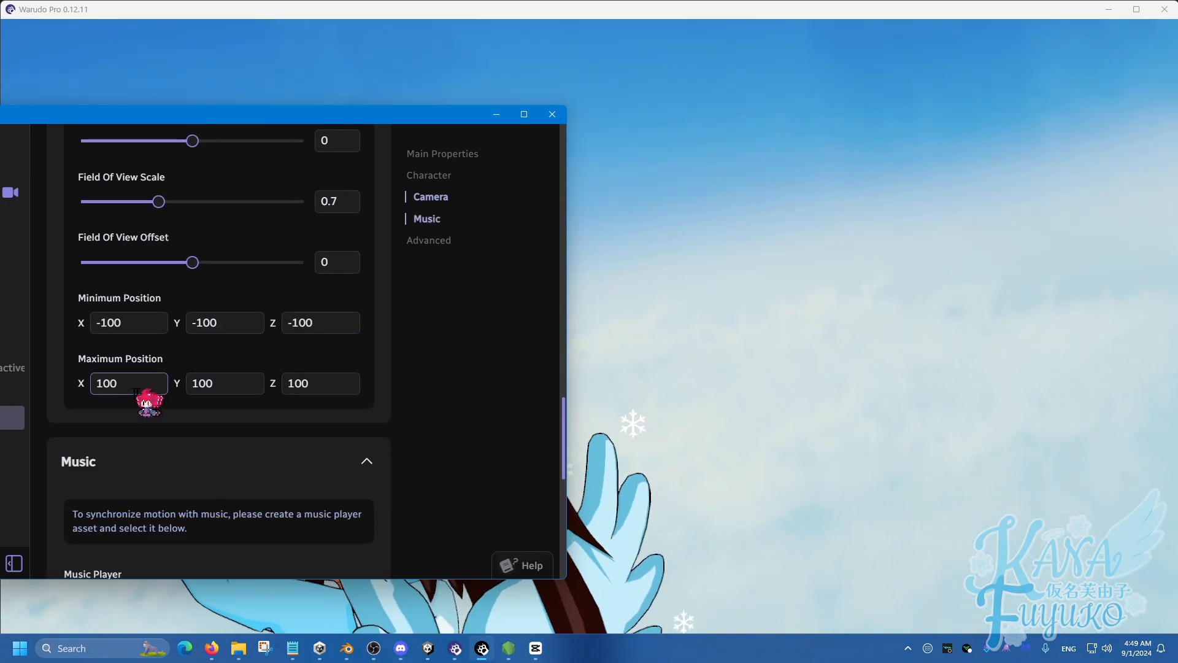
scroll(211, 250, up, 1)
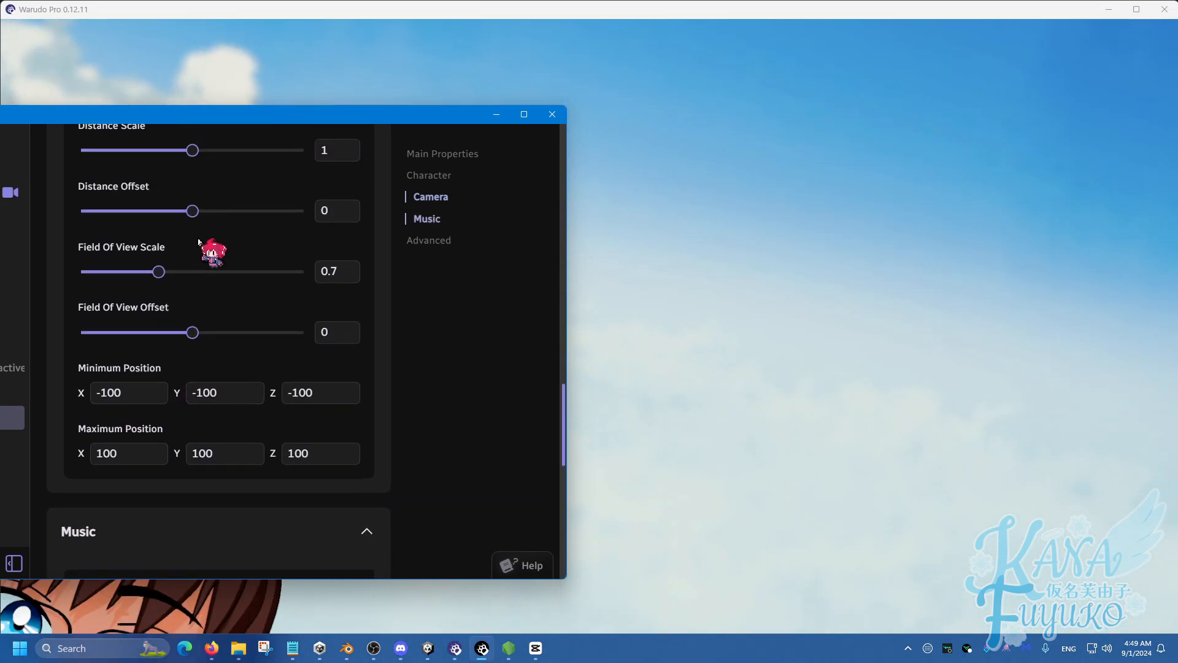
scroll(167, 265, up, 6)
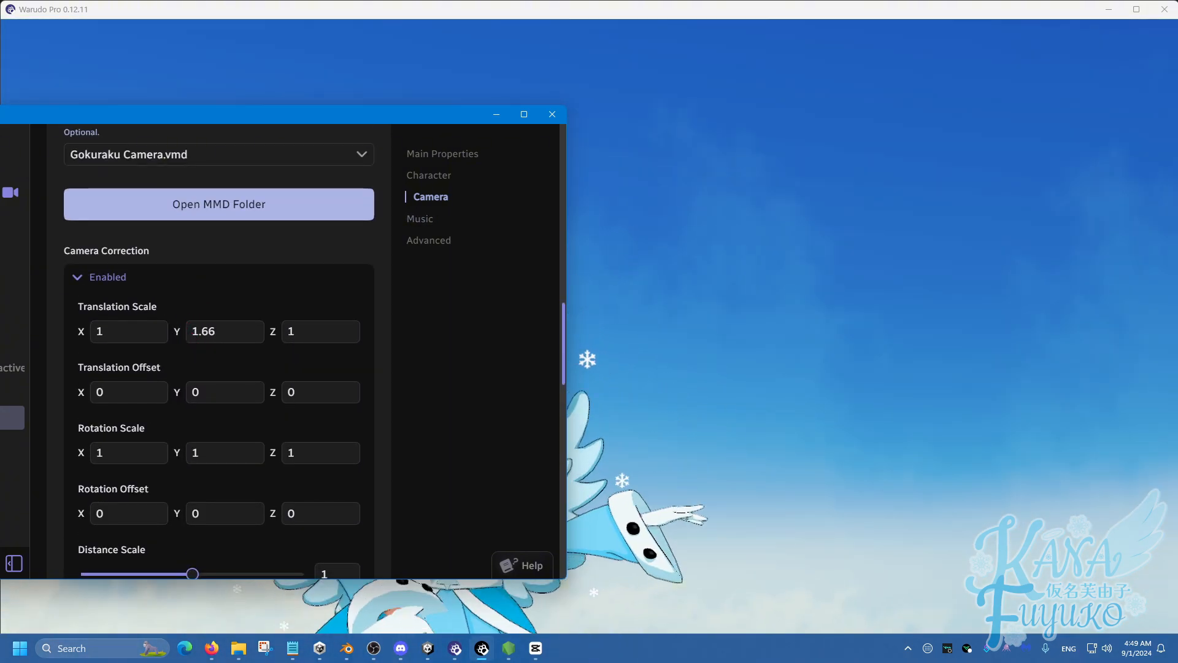
drag(177, 331, 171, 331)
click(167, 307)
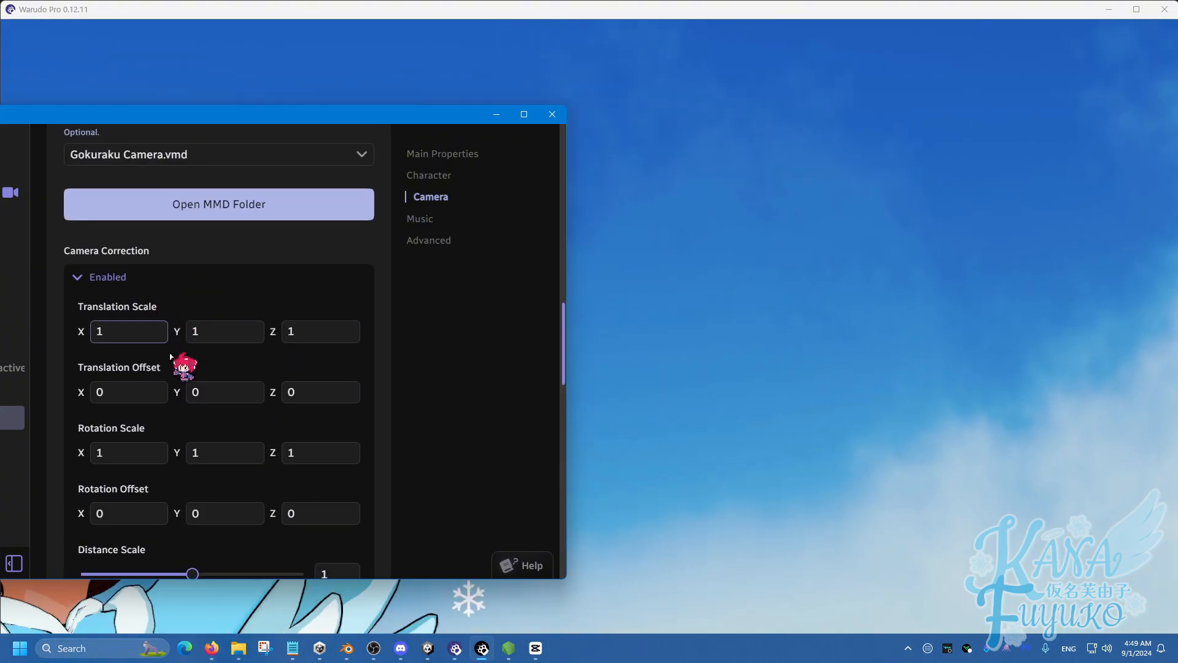
- Look over the remaining Camera Correction settings and collapse that group
scroll(159, 447, down, 3)
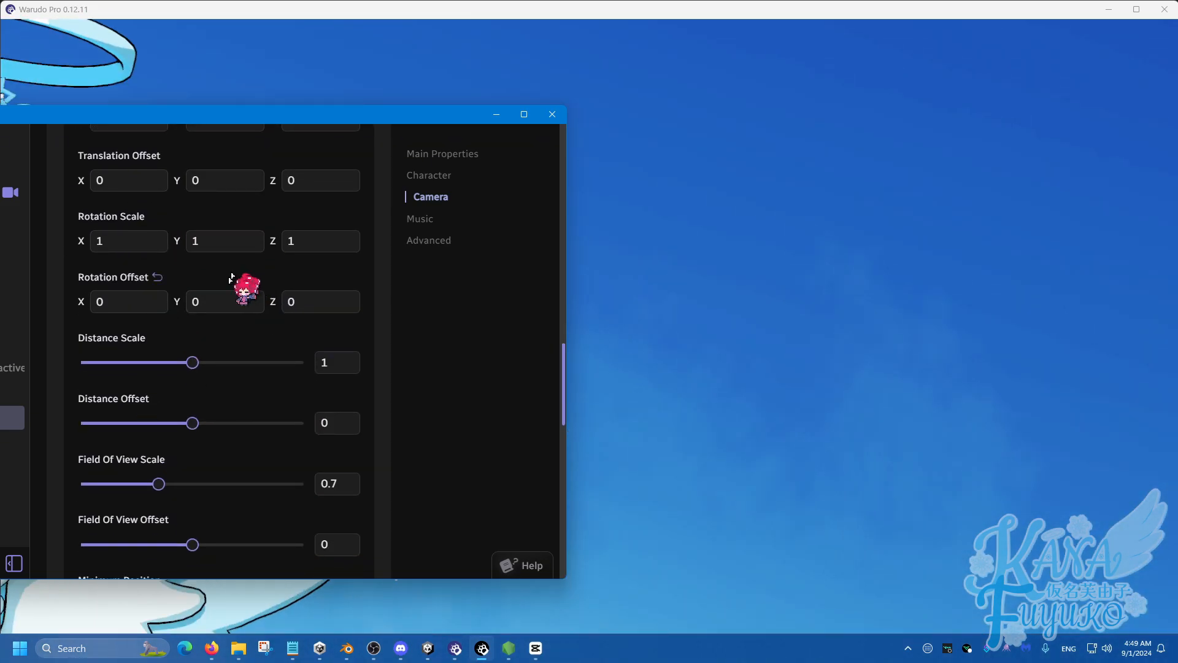
scroll(208, 313, down, 2)
scroll(221, 321, down, 1)
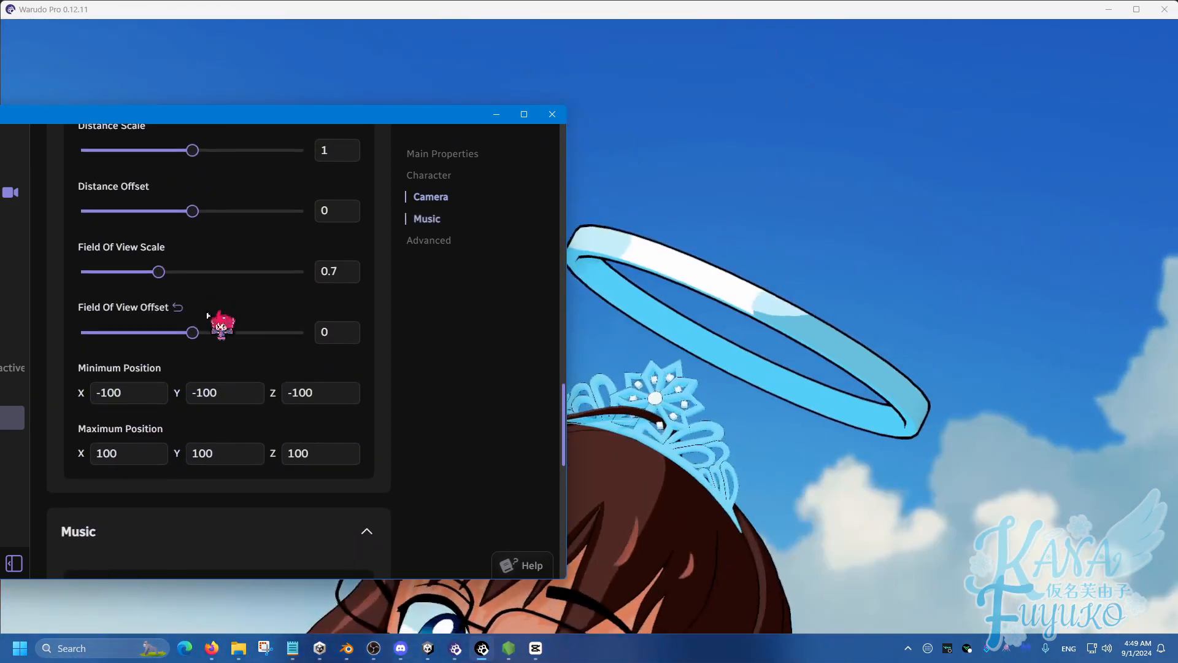
scroll(192, 310, up, 6)
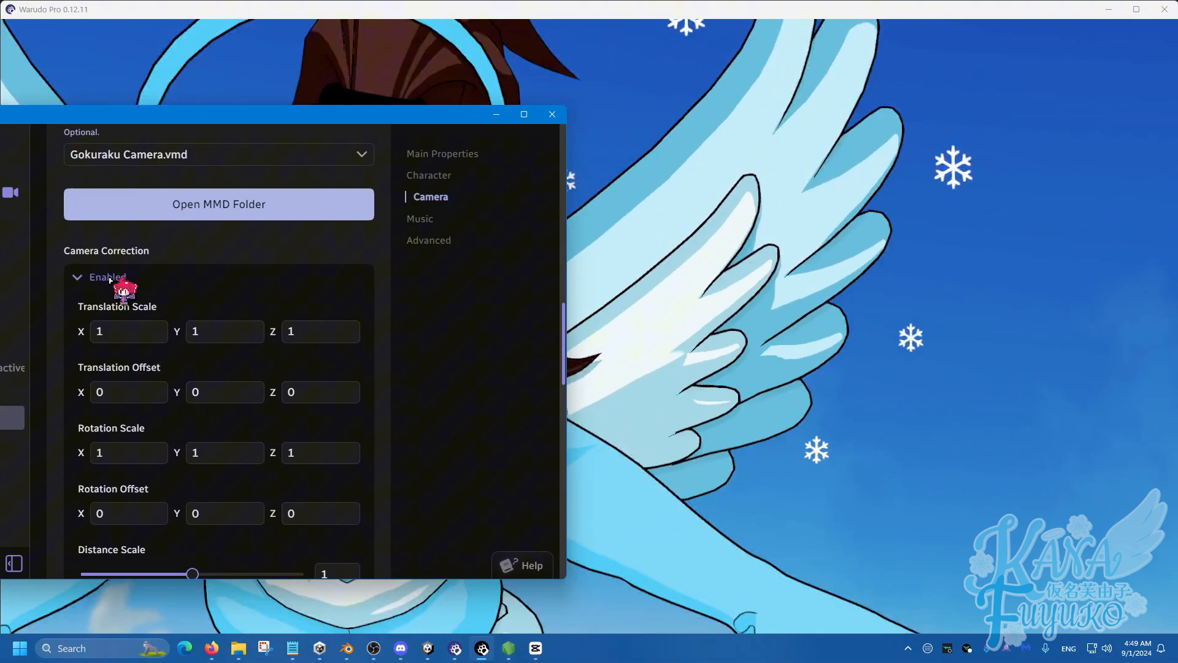
click(110, 279)
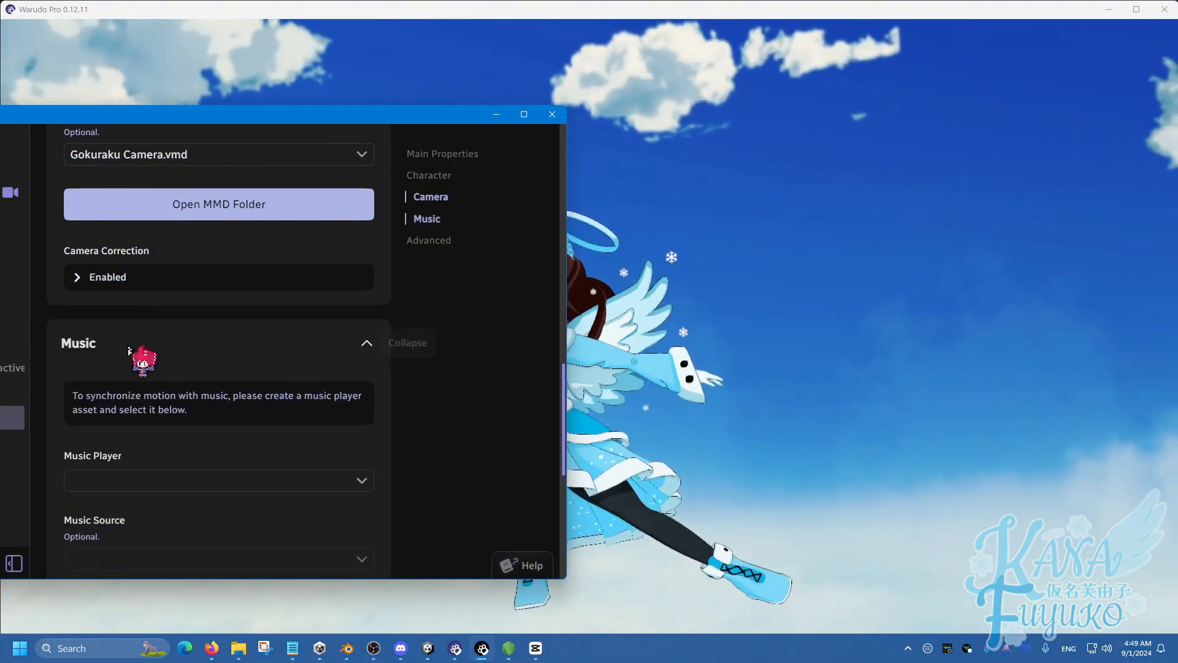
- Pause the MMD Player's dance playback and move the editor window so the avatar is in view
scroll(145, 368, down, 3)
drag(263, 116, 447, 111)
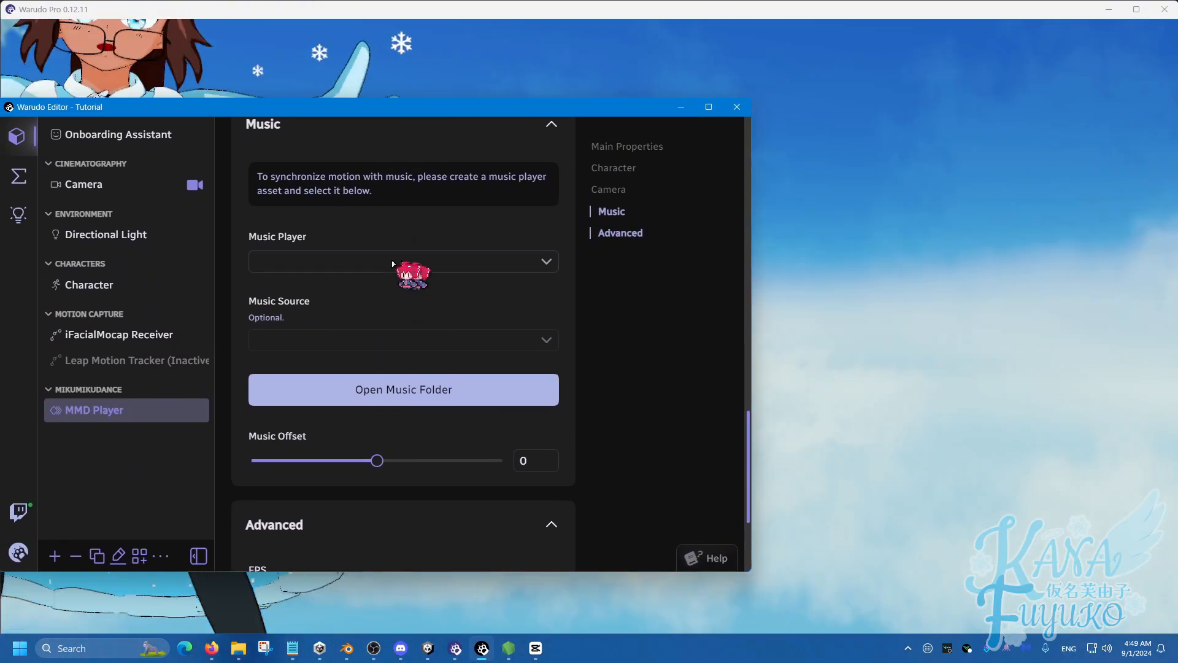
scroll(362, 264, up, 5)
scroll(356, 269, up, 8)
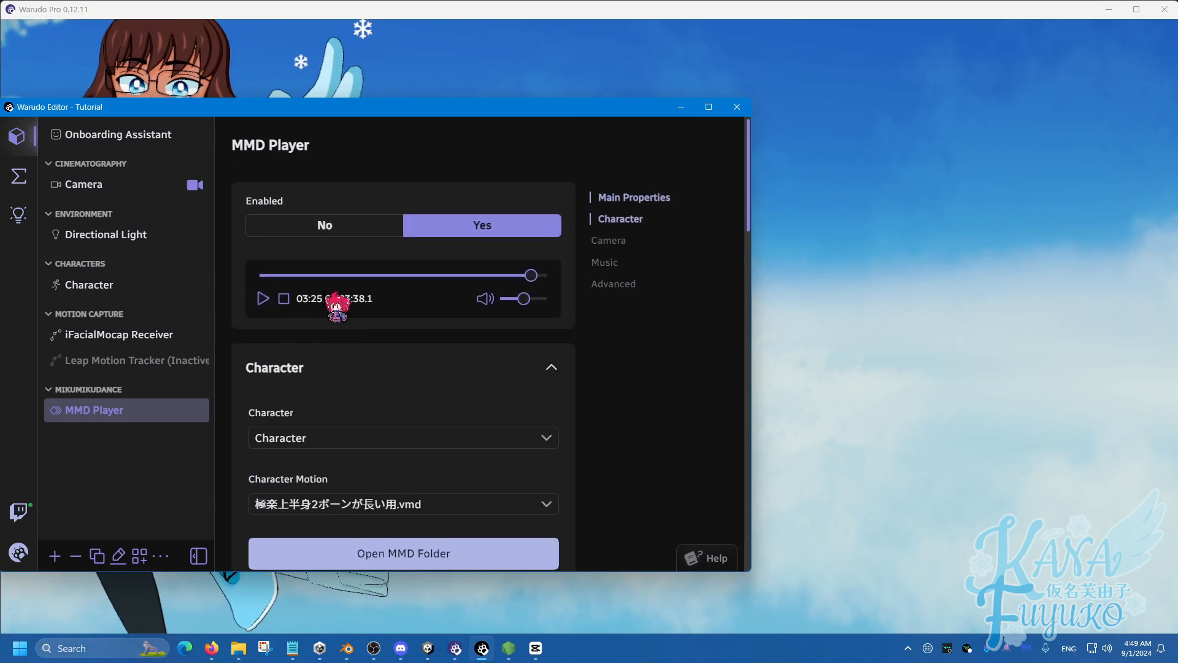
drag(329, 120, 684, 80)
- Check the MMD Player's Music settings for an available music player to select
scroll(797, 375, down, 10)
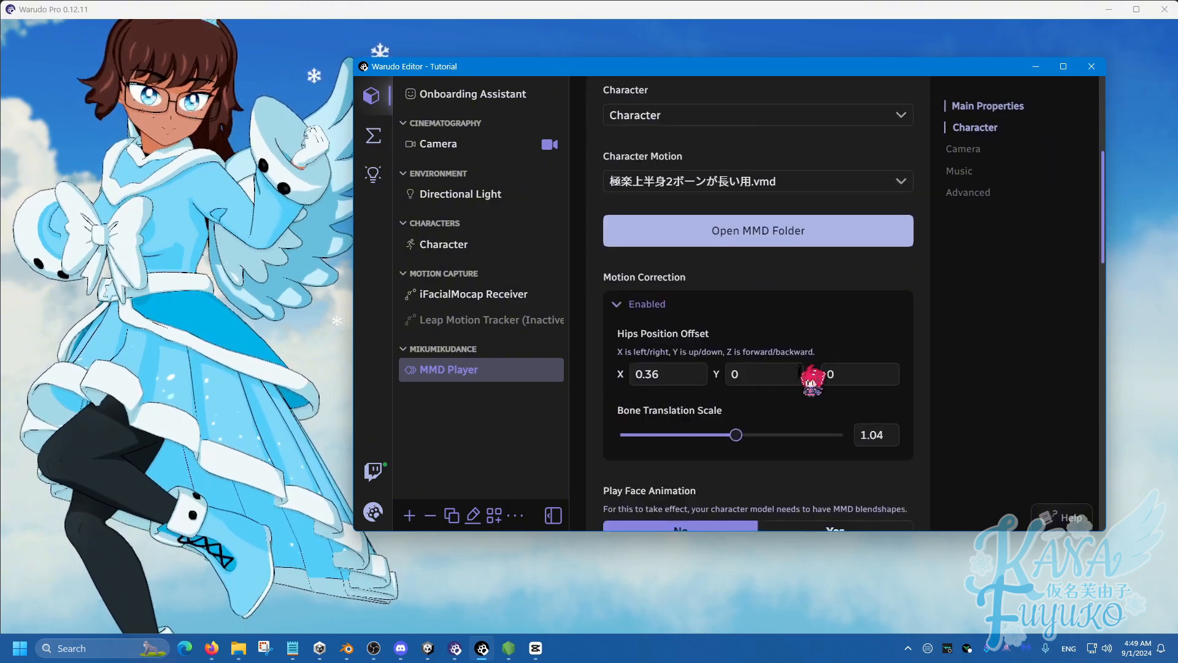
scroll(792, 367, down, 5)
scroll(745, 307, up, 3)
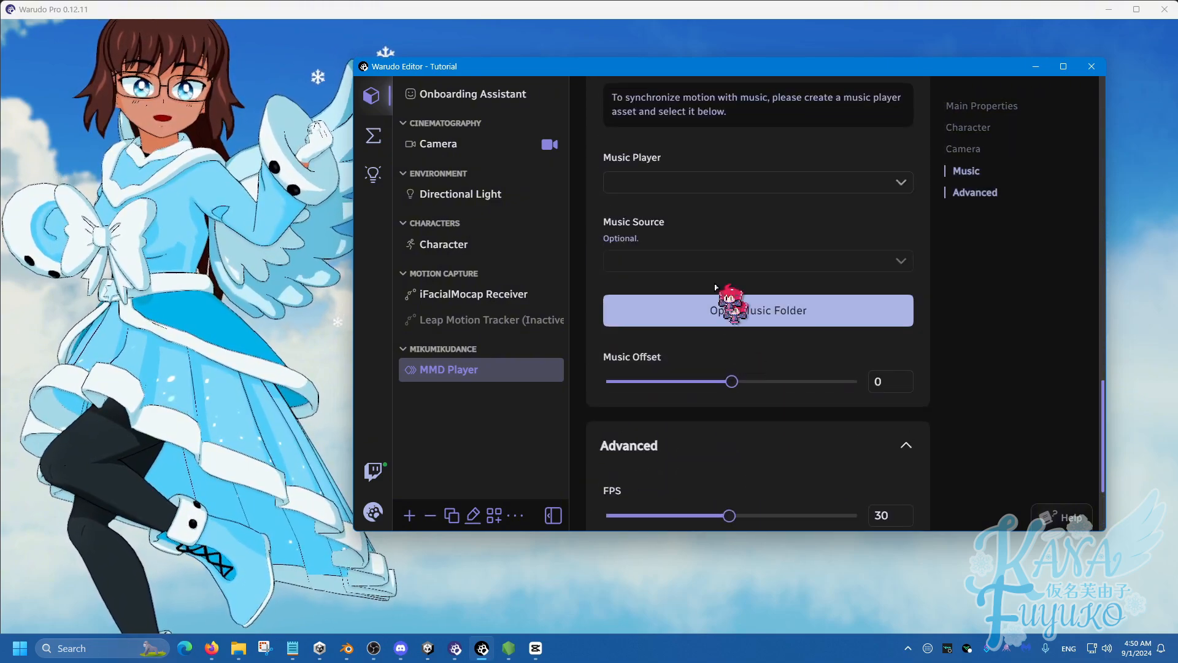
click(664, 253)
click(673, 258)
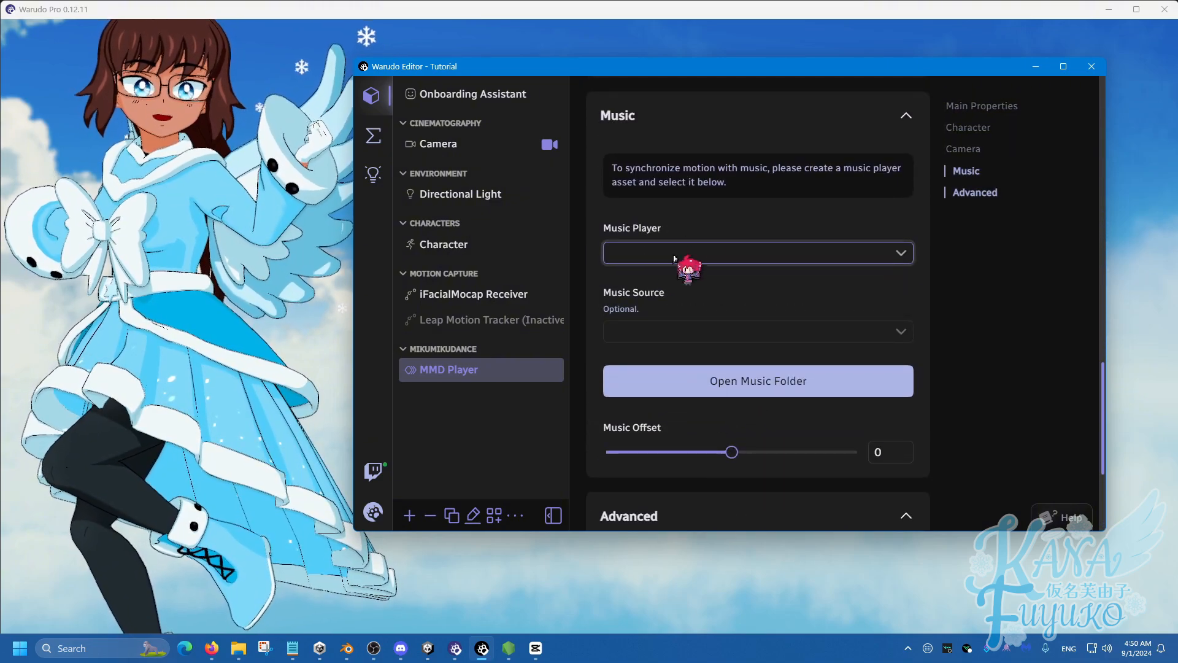
- Add a Music Player asset from the Audio category to the scene
click(409, 515)
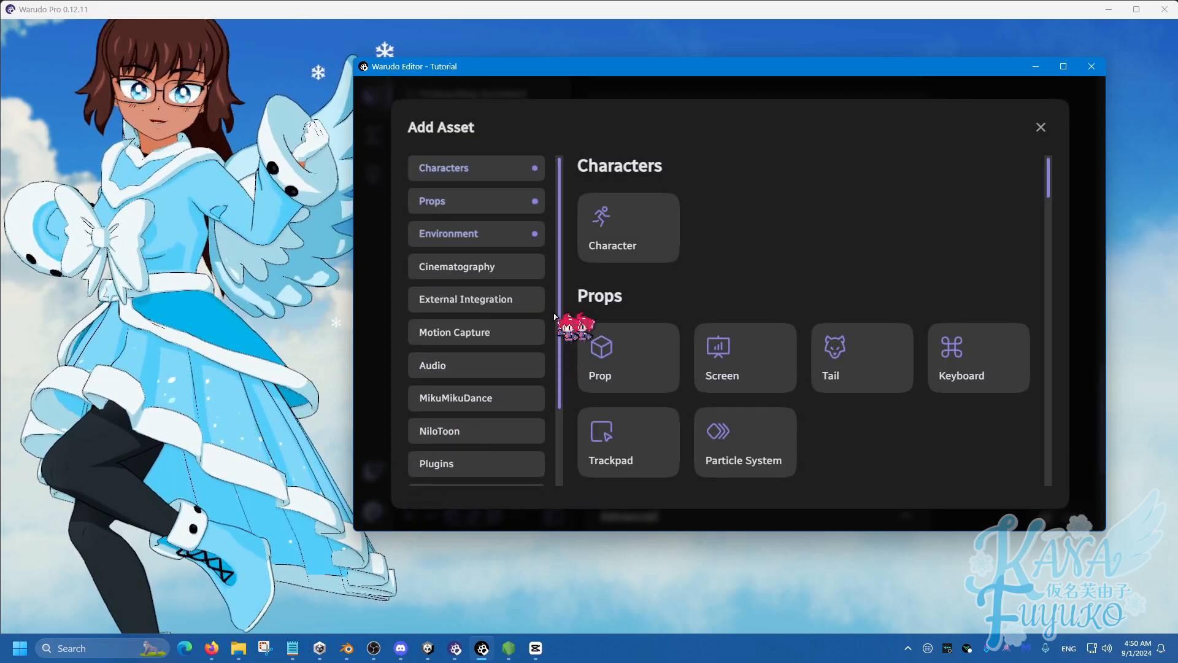
scroll(528, 334, down, 2)
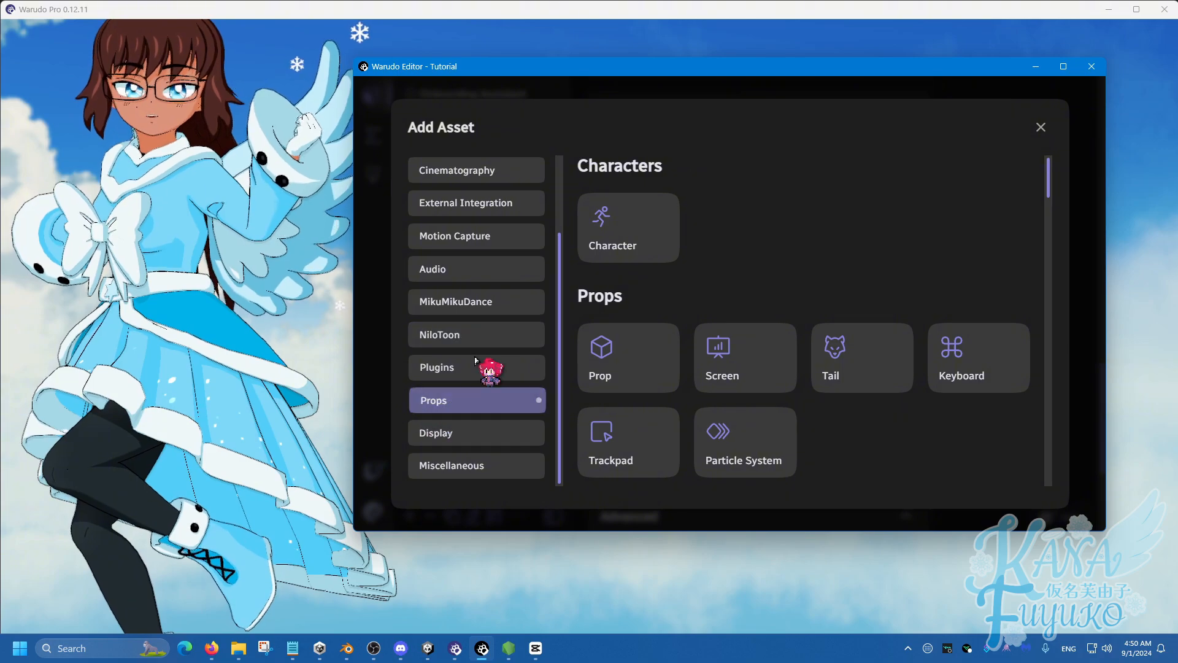
scroll(687, 356, down, 8)
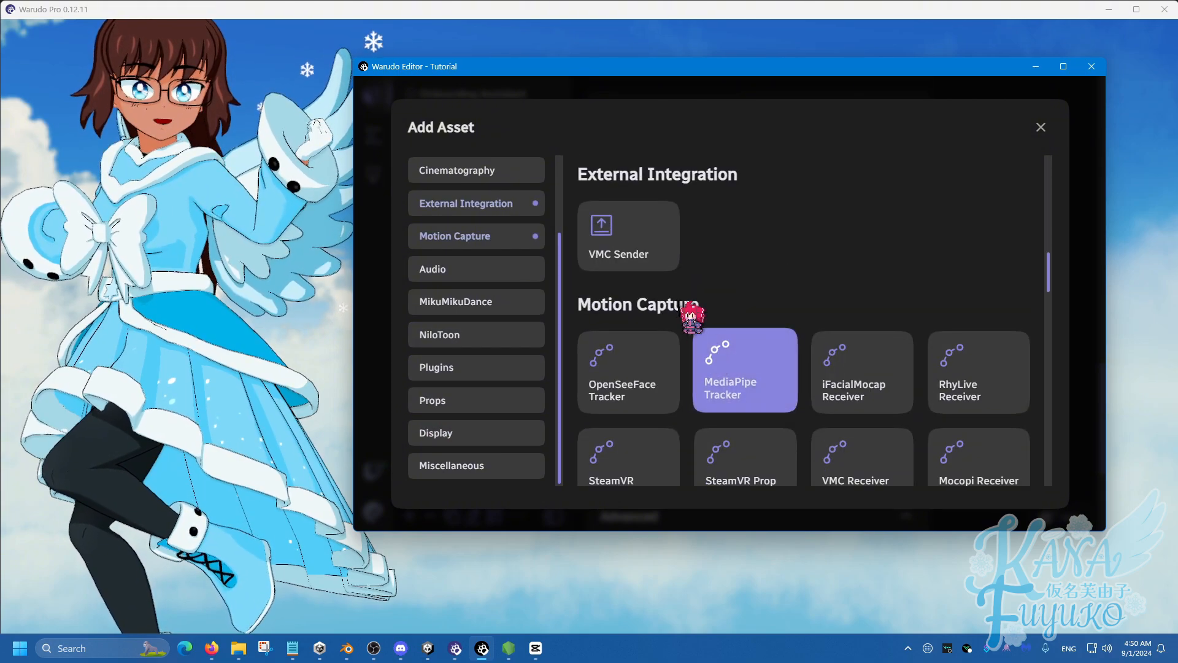
scroll(684, 308, down, 8)
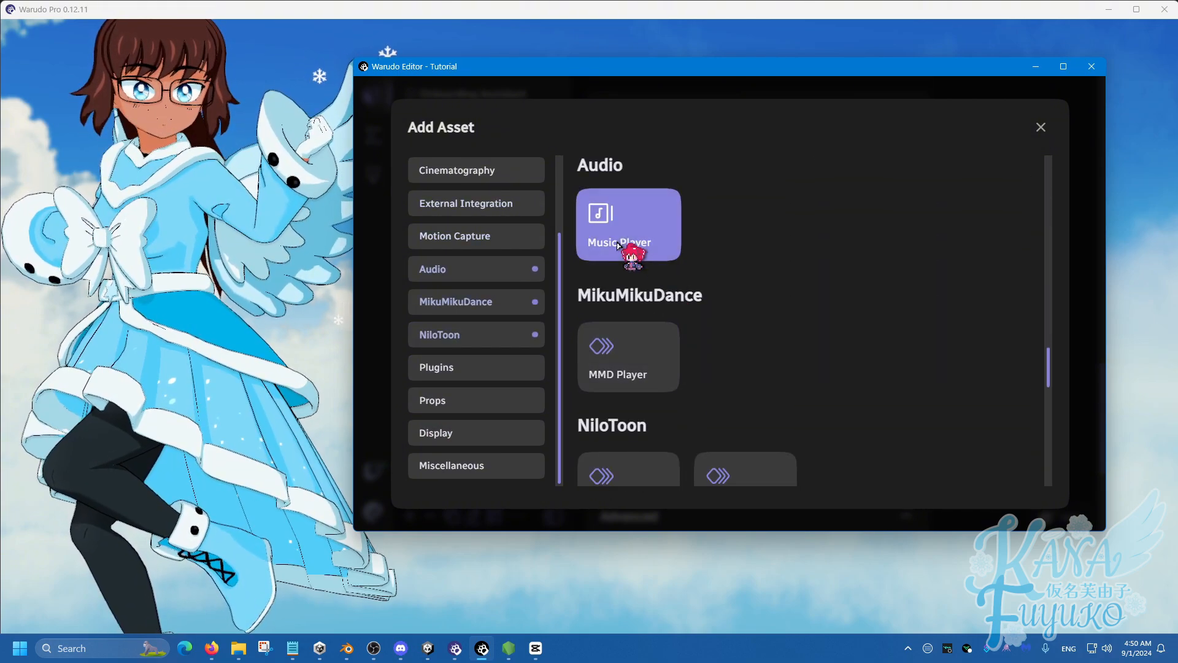
click(473, 269)
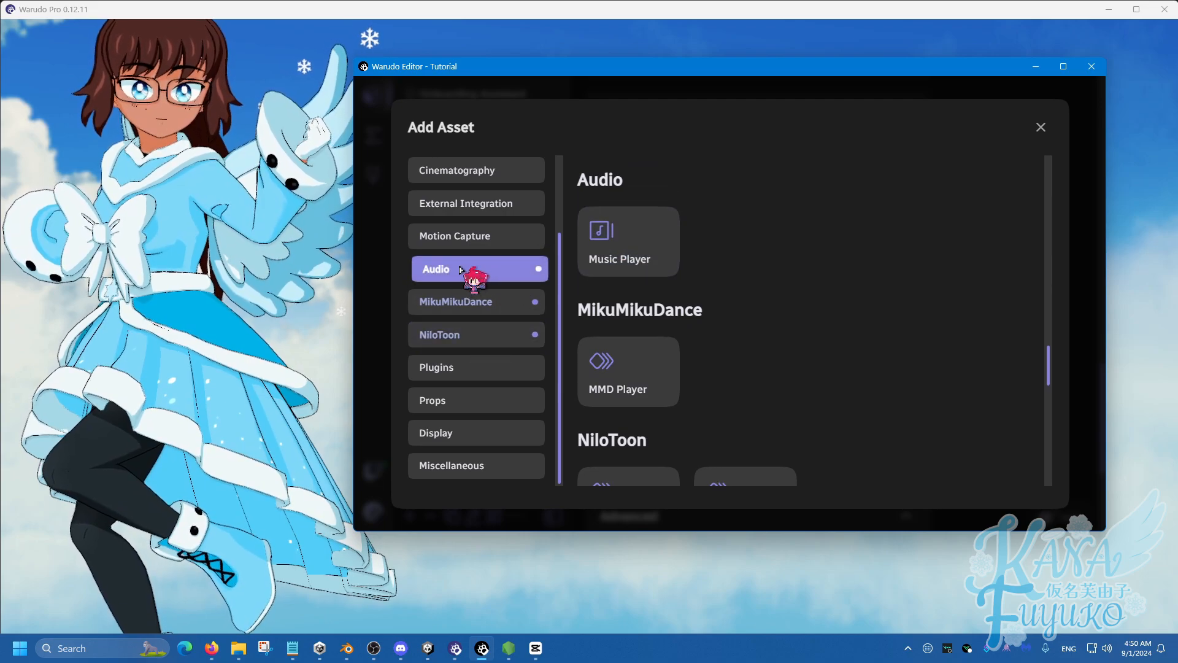
click(632, 250)
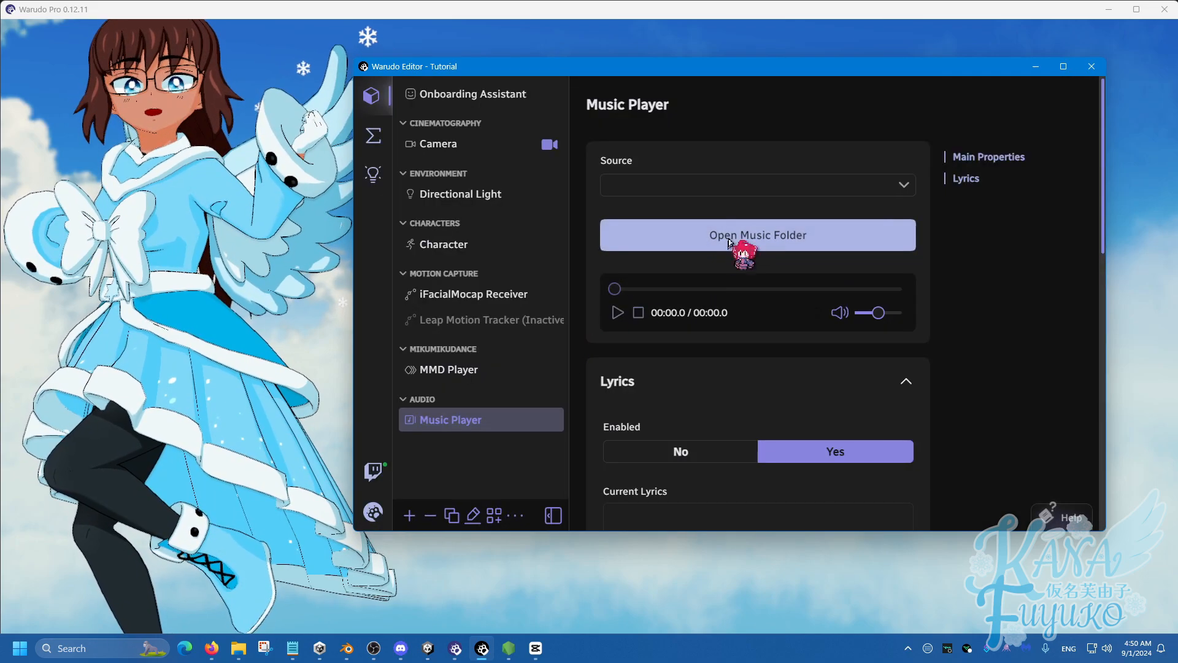
- Set the Music Player's source to Gokuraku Jodo.wav and look over its Lyrics settings
click(734, 186)
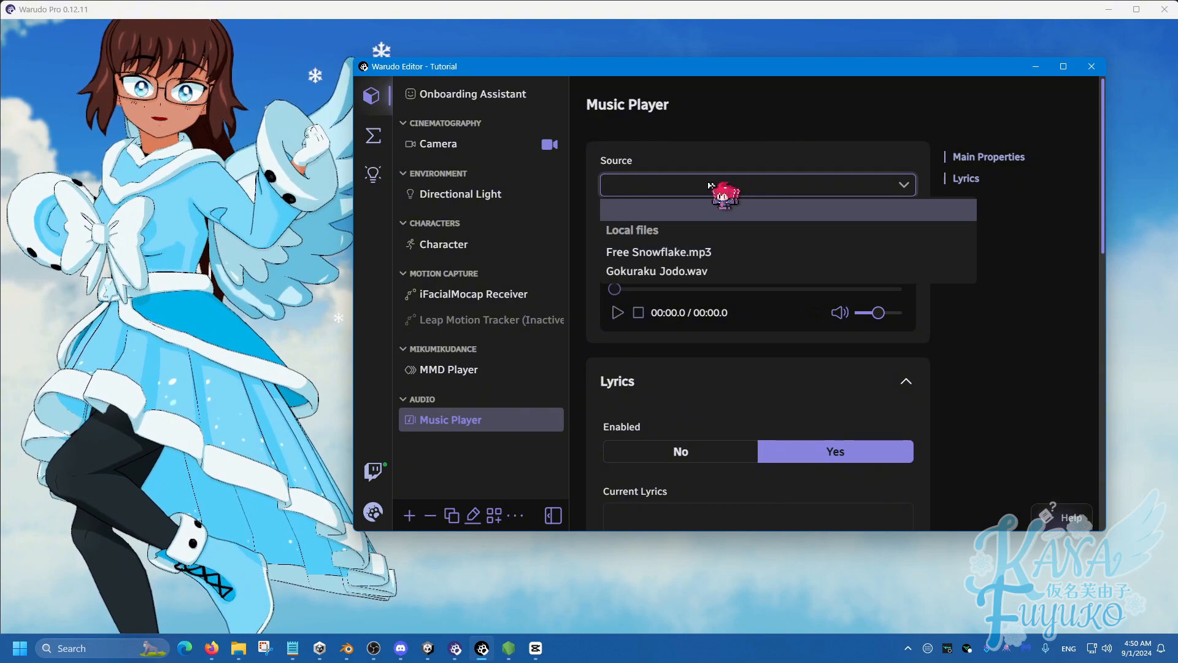
click(649, 271)
scroll(649, 389, down, 3)
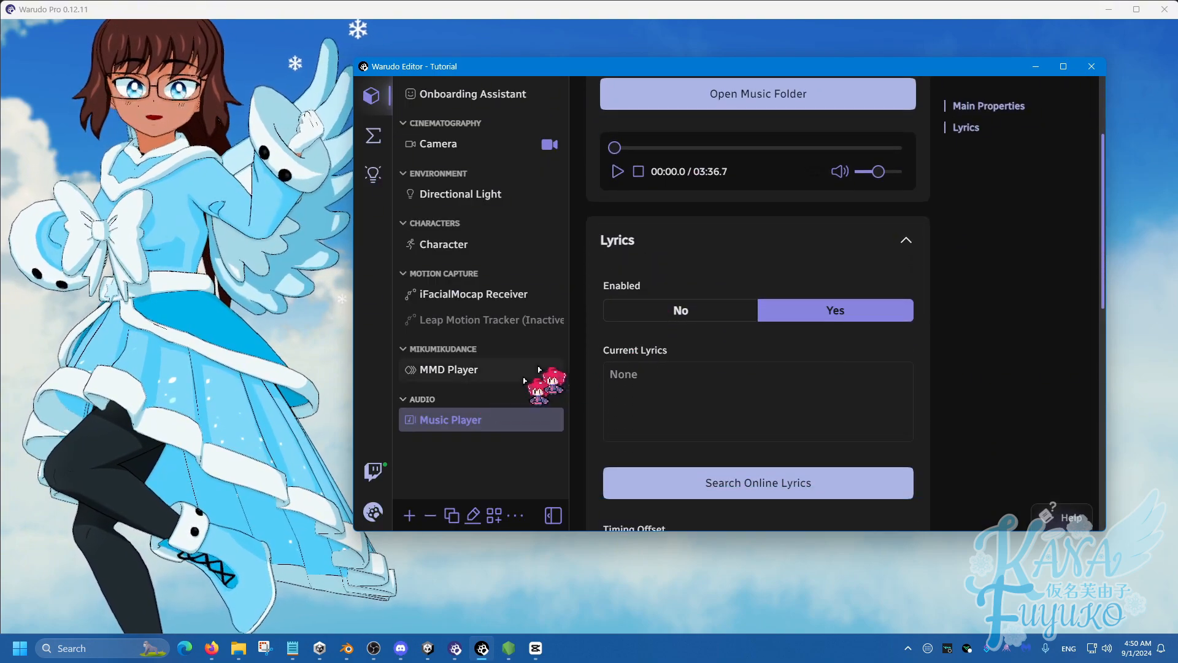
scroll(776, 253, up, 3)
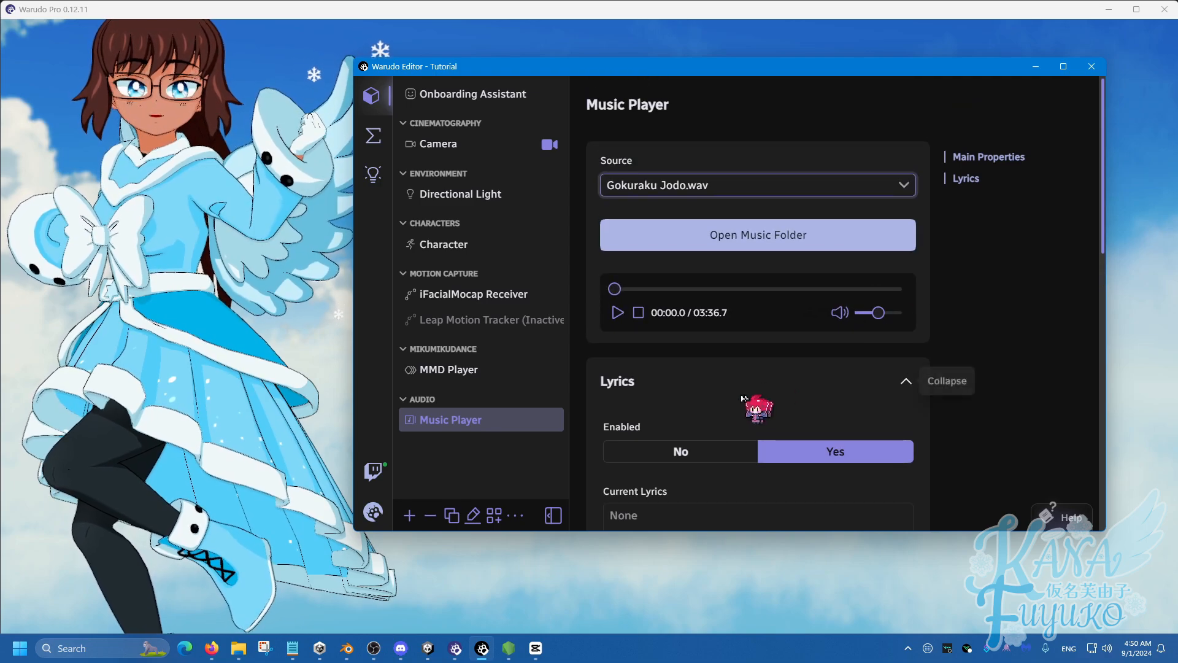
scroll(763, 407, down, 3)
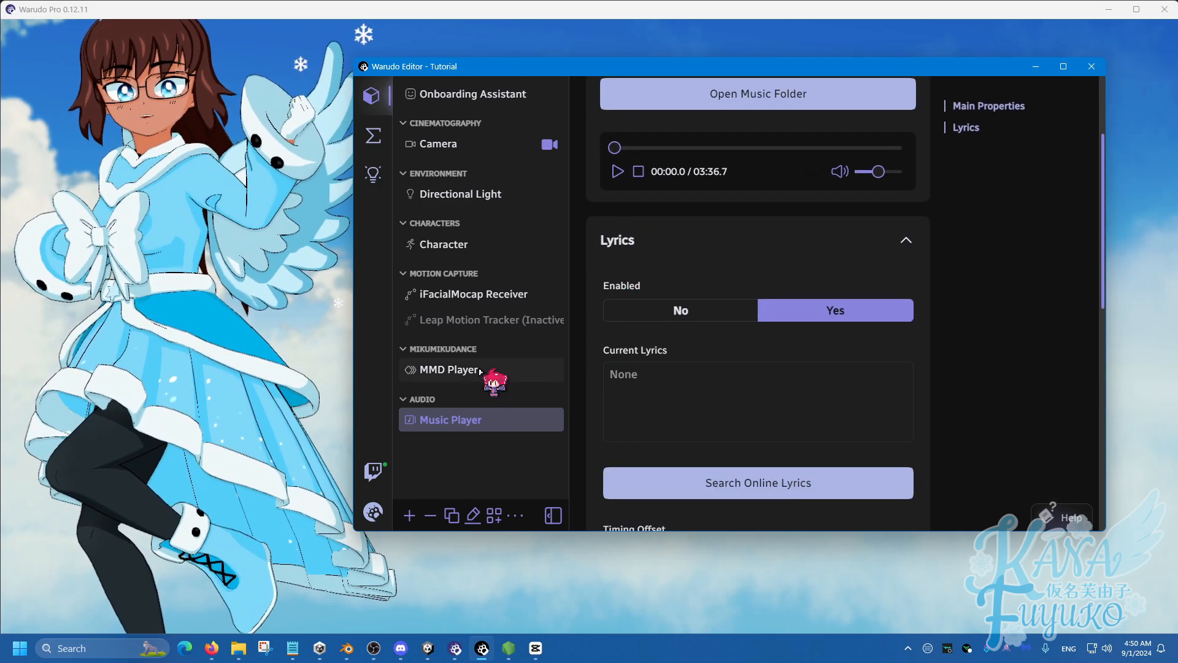
- Assign the Music Player asset to the MMD Player and set its Music Source to Gokuraku Jodo.wav
click(480, 371)
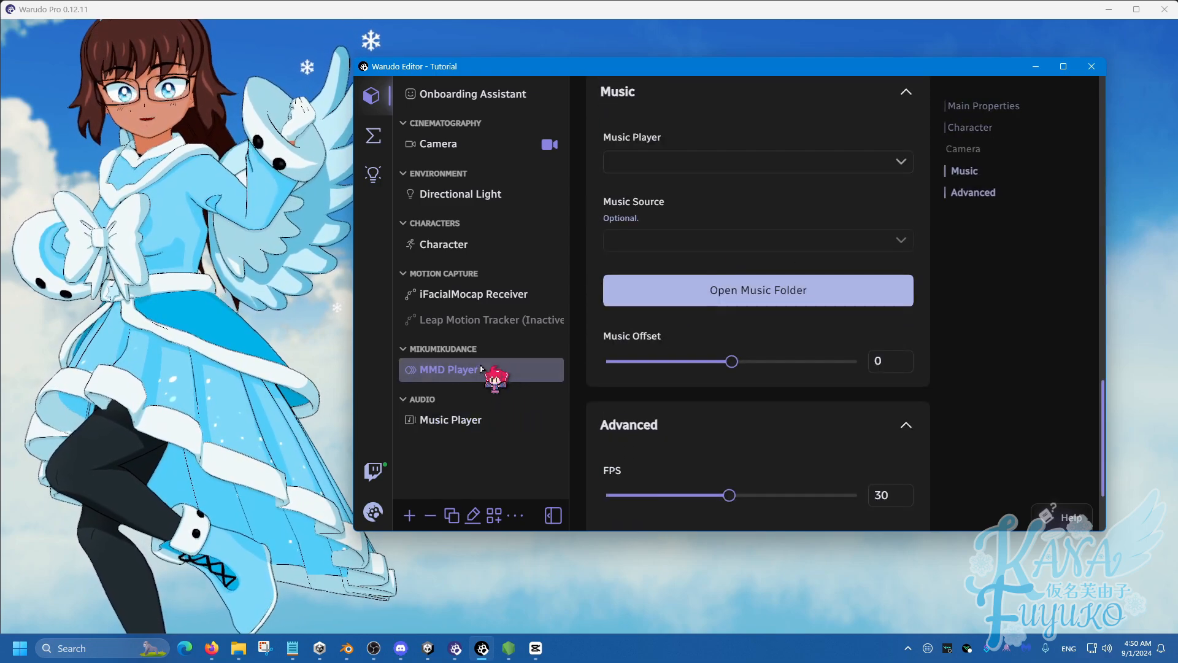
click(687, 161)
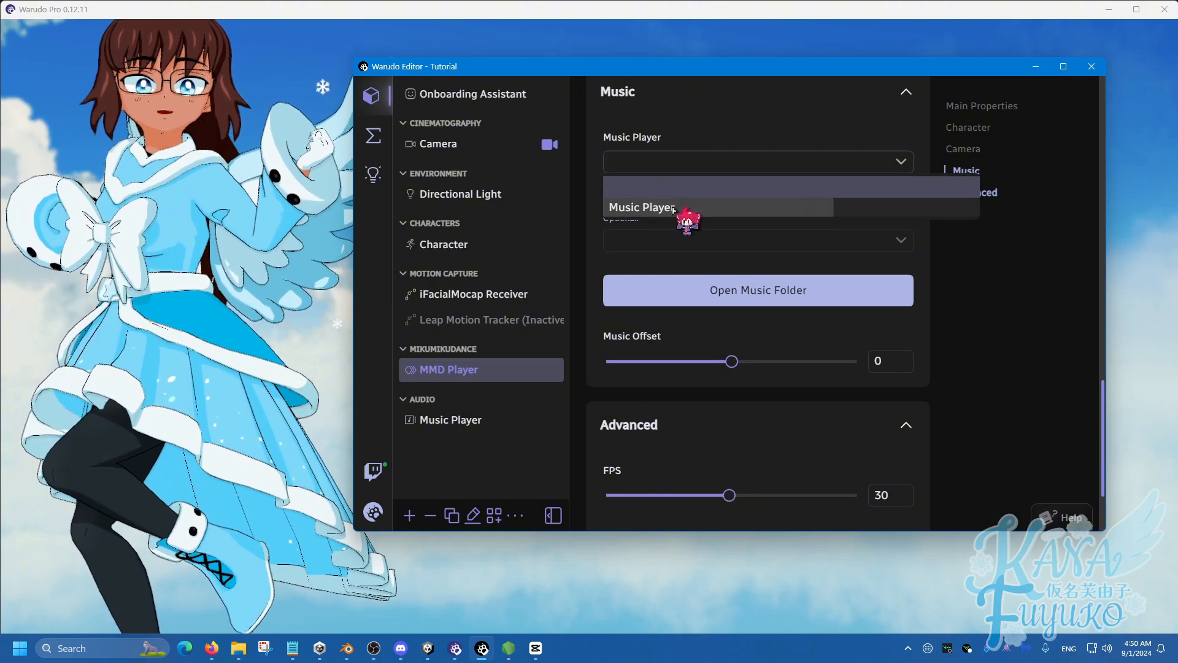
click(675, 207)
click(687, 244)
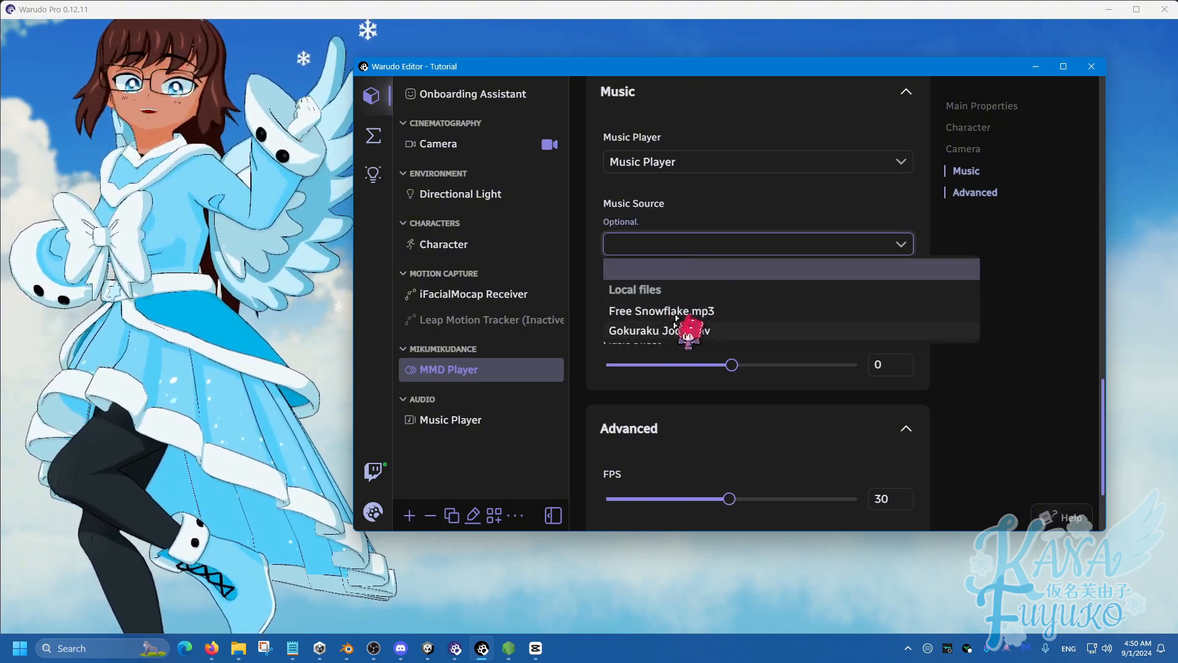
click(690, 330)
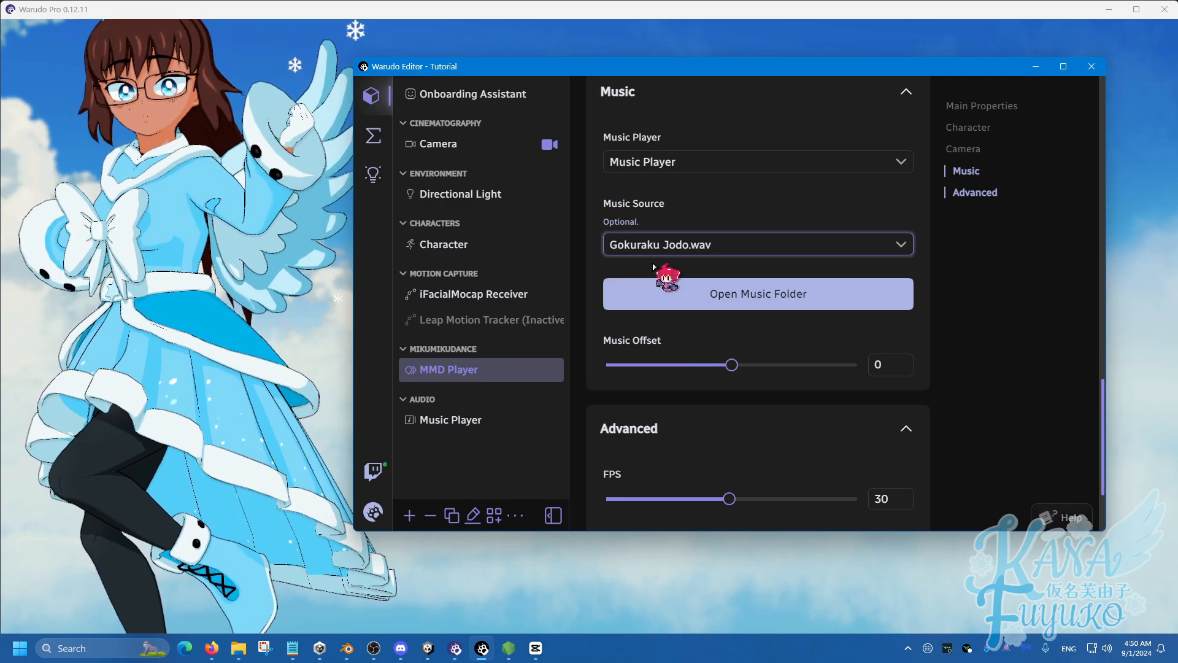
- Review the MMD Player's Music Source choices and close the list without choosing another file
scroll(642, 281, down, 4)
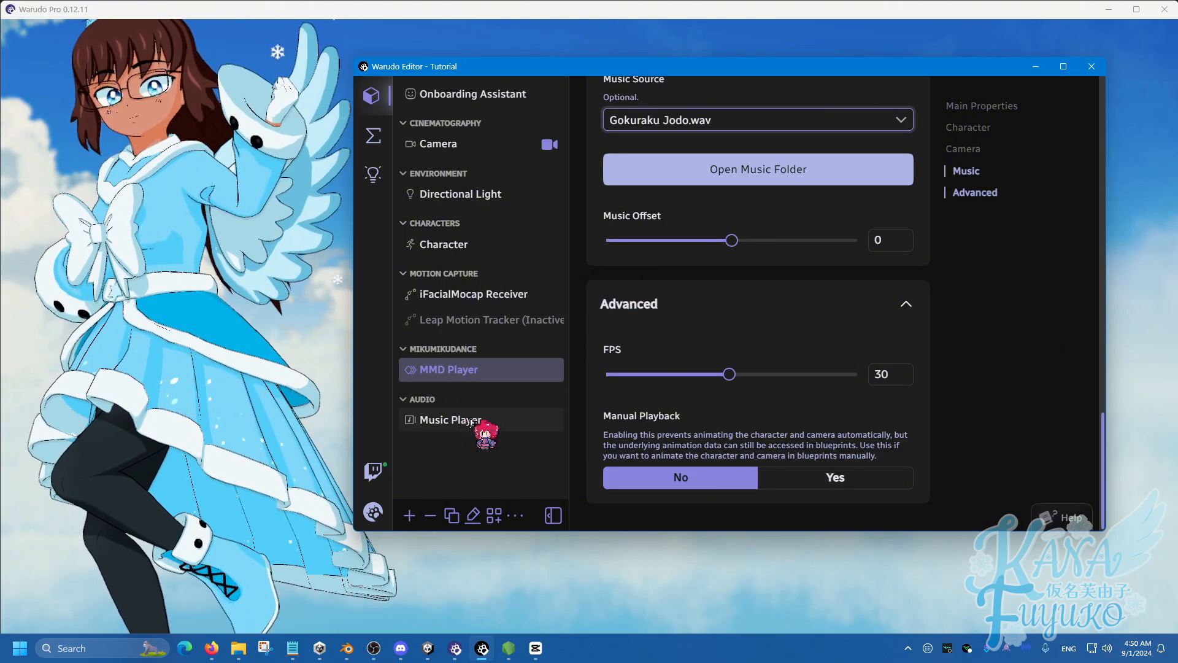
scroll(660, 269, up, 5)
click(691, 261)
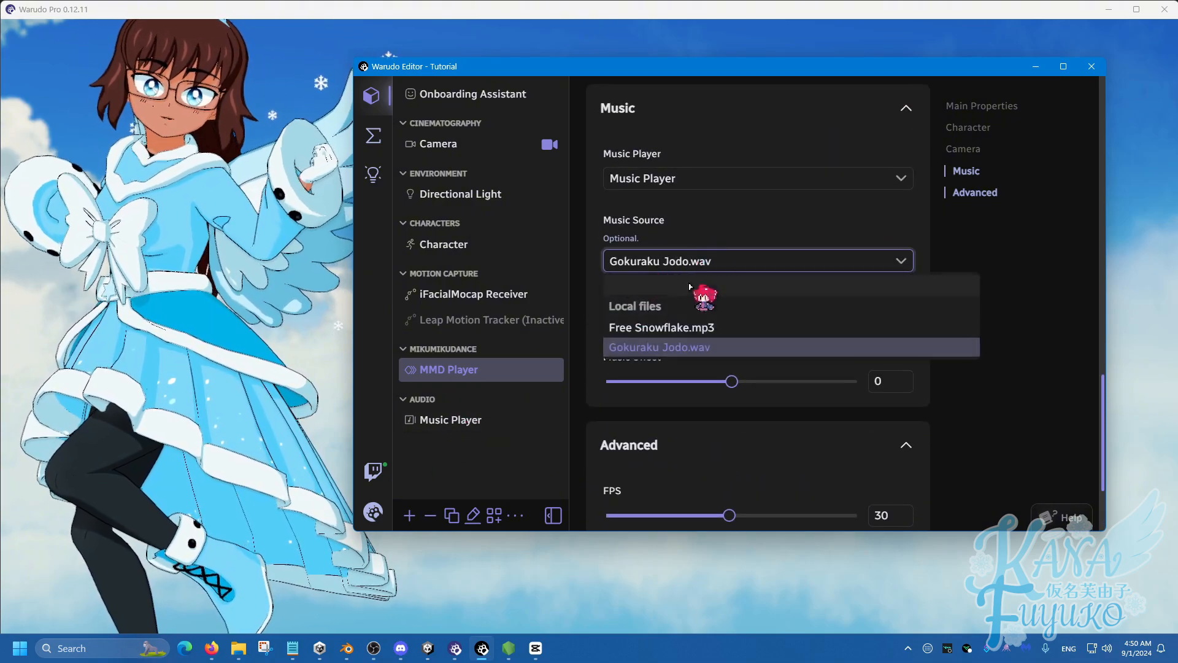
click(963, 416)
- Examine the MMD Player's Advanced settings and read the Manual Playback description, leaving the option at No
scroll(798, 429, down, 4)
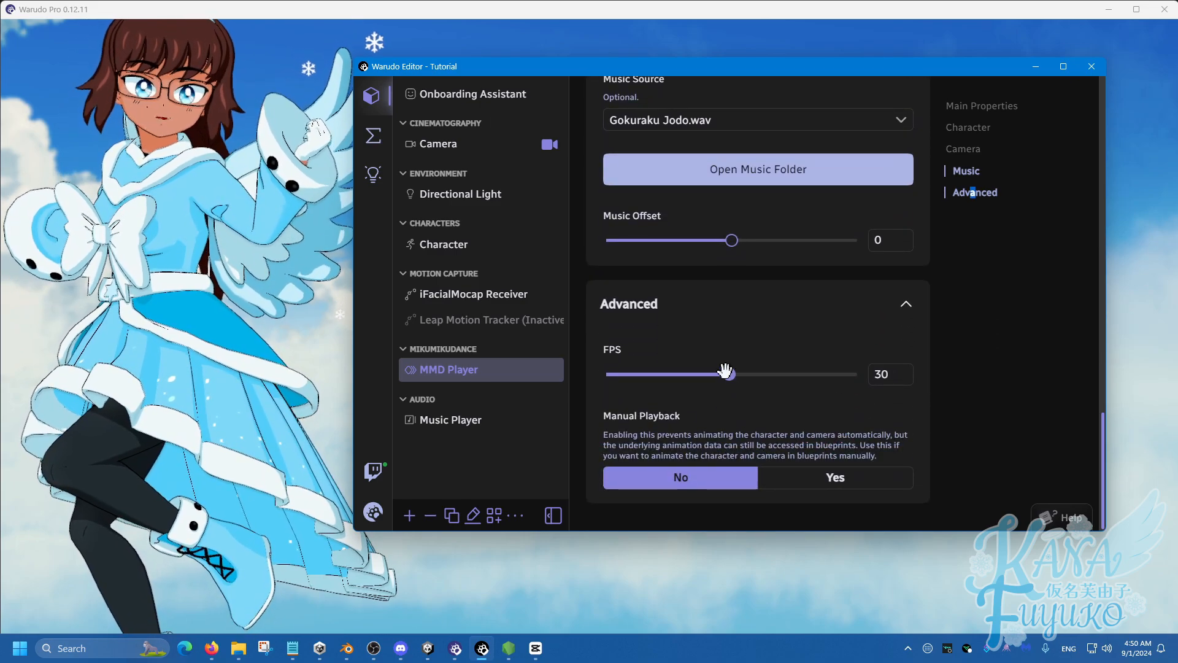
click(801, 476)
click(706, 478)
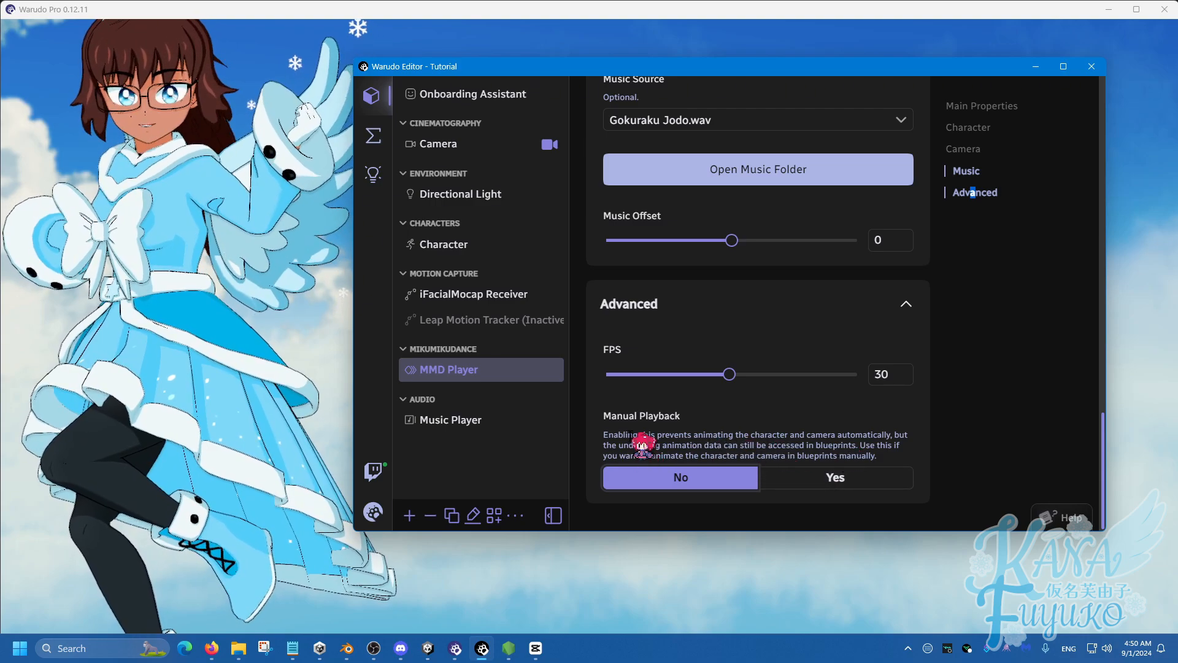
drag(633, 434, 780, 445)
drag(858, 447, 879, 455)
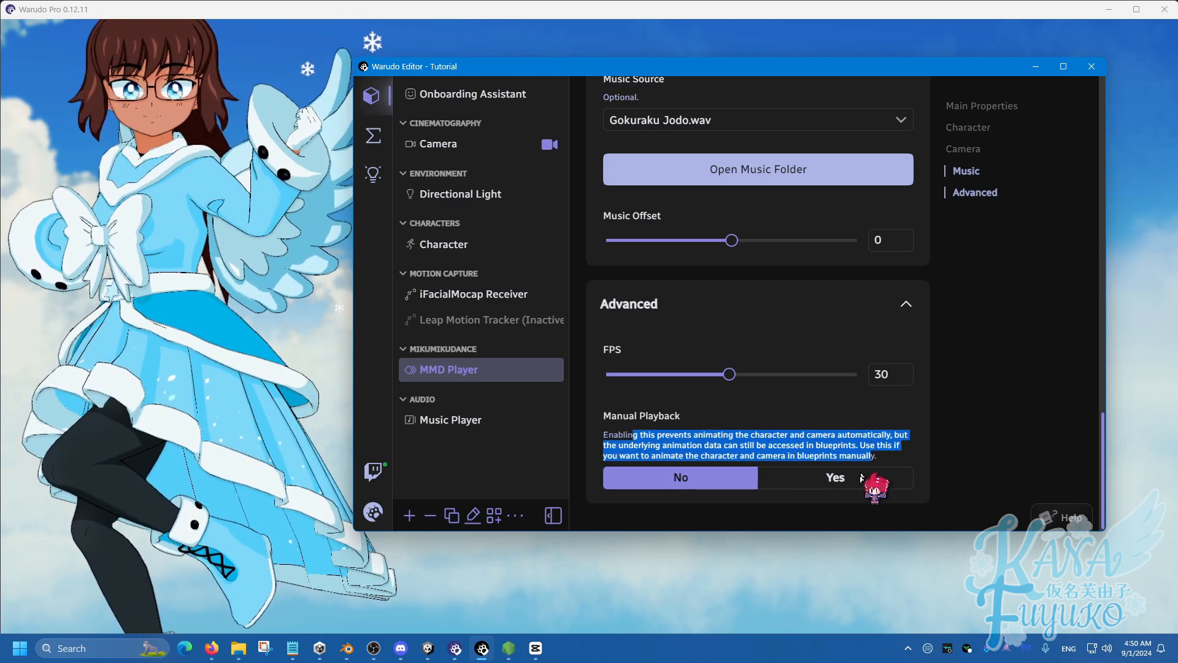
click(959, 437)
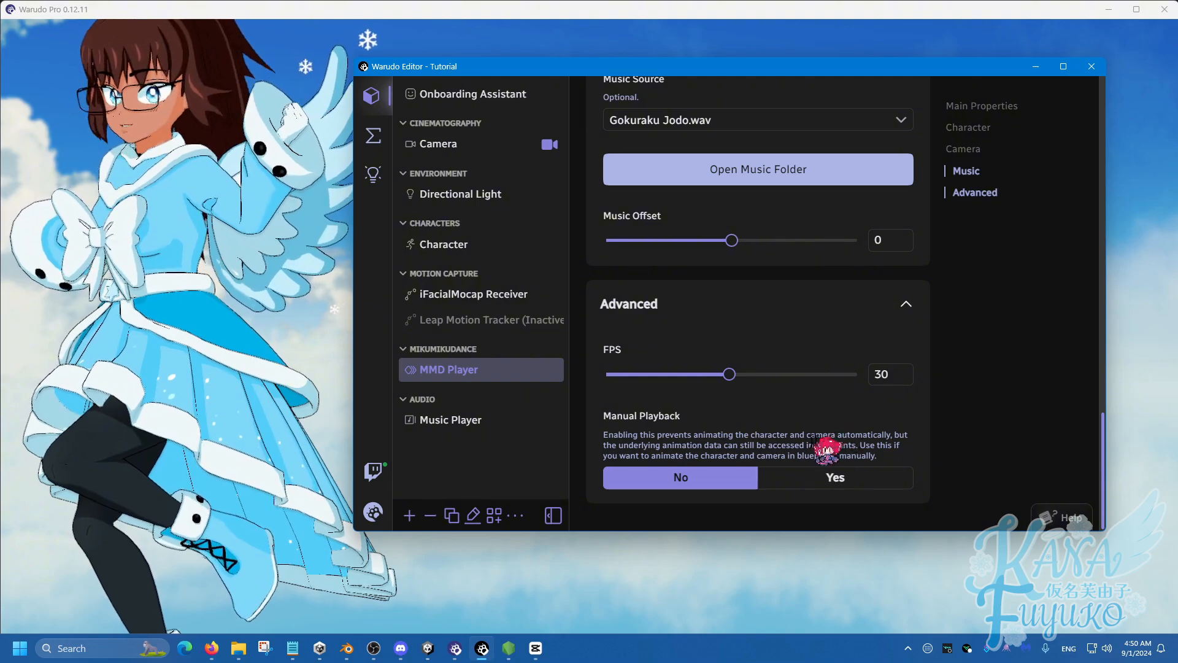
- Clear the source file of the Music Player asset
scroll(779, 323, up, 3)
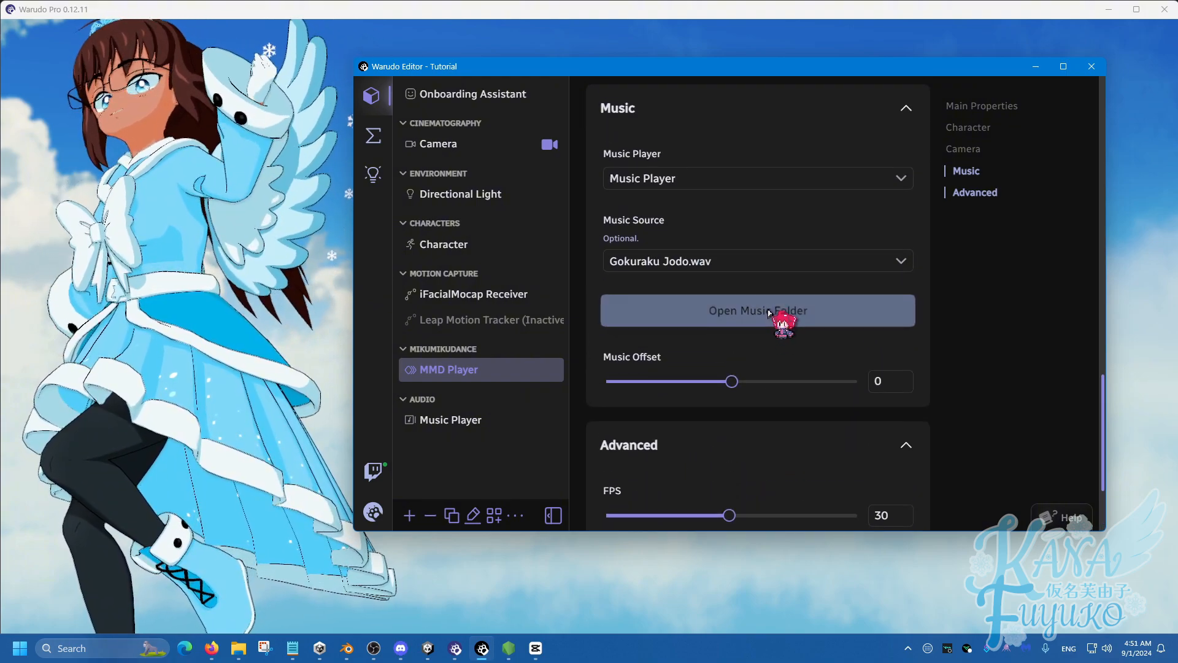
scroll(729, 381, up, 5)
scroll(646, 381, up, 8)
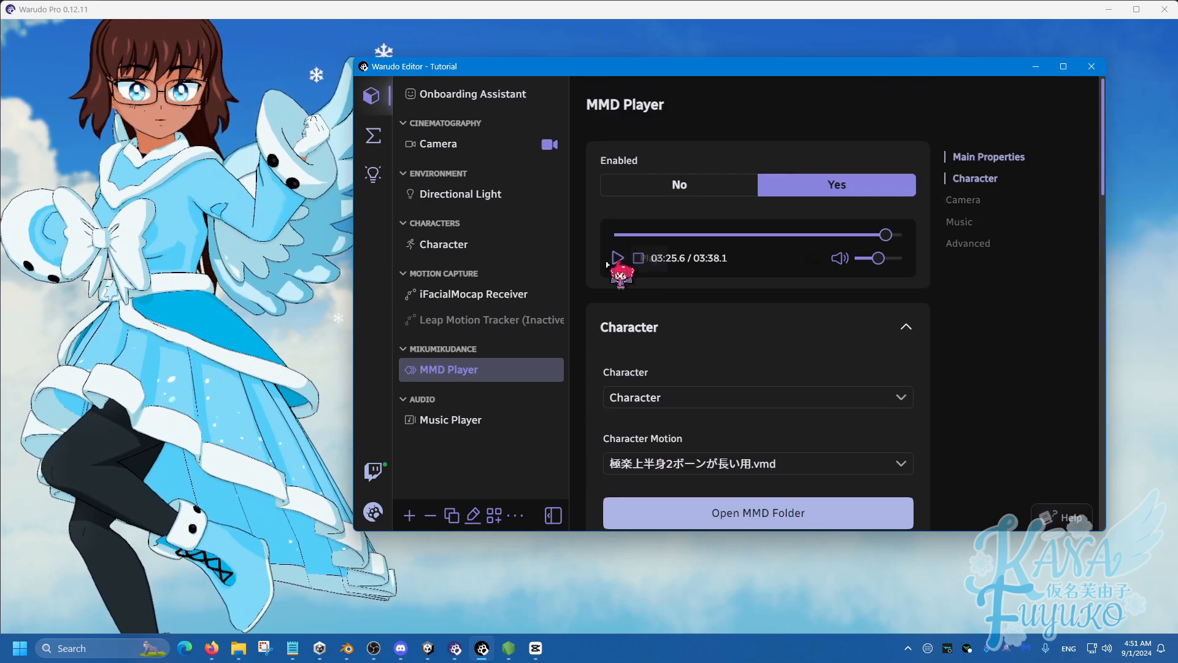
scroll(613, 376, down, 10)
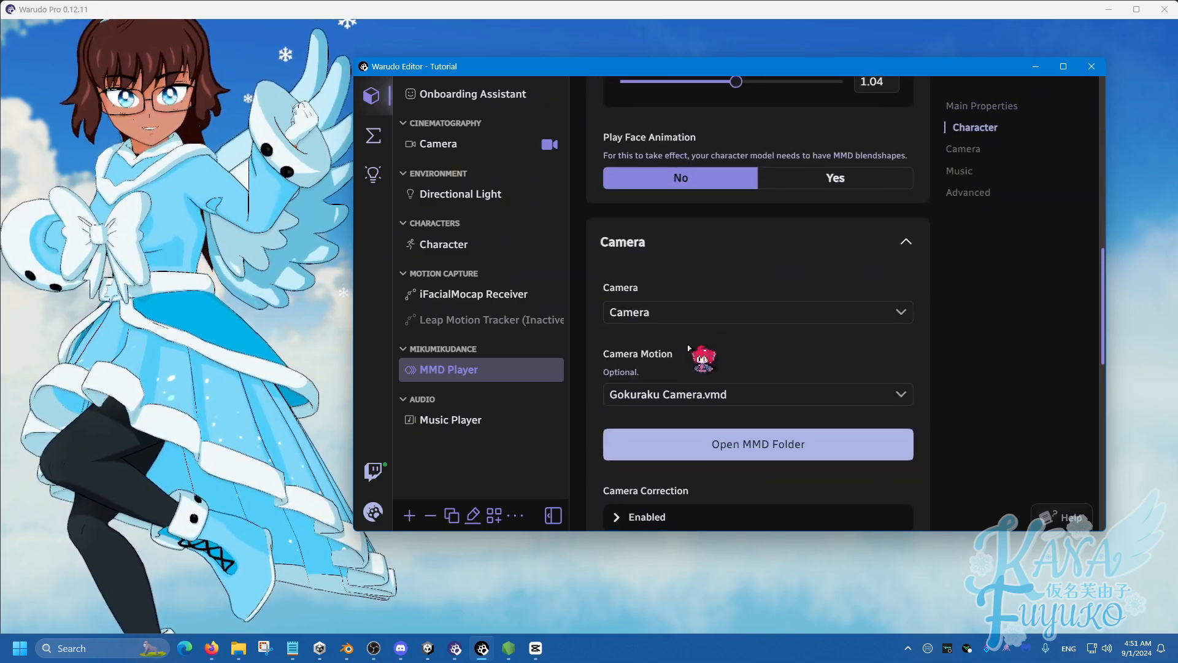
click(443, 420)
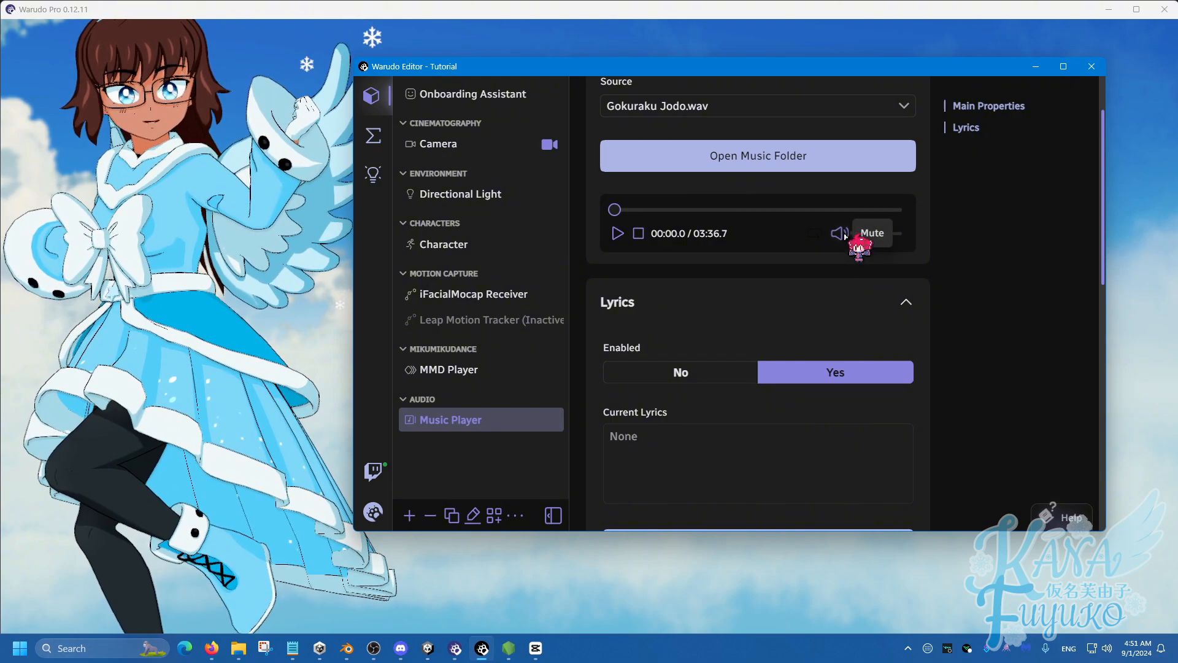
scroll(685, 293, up, 2)
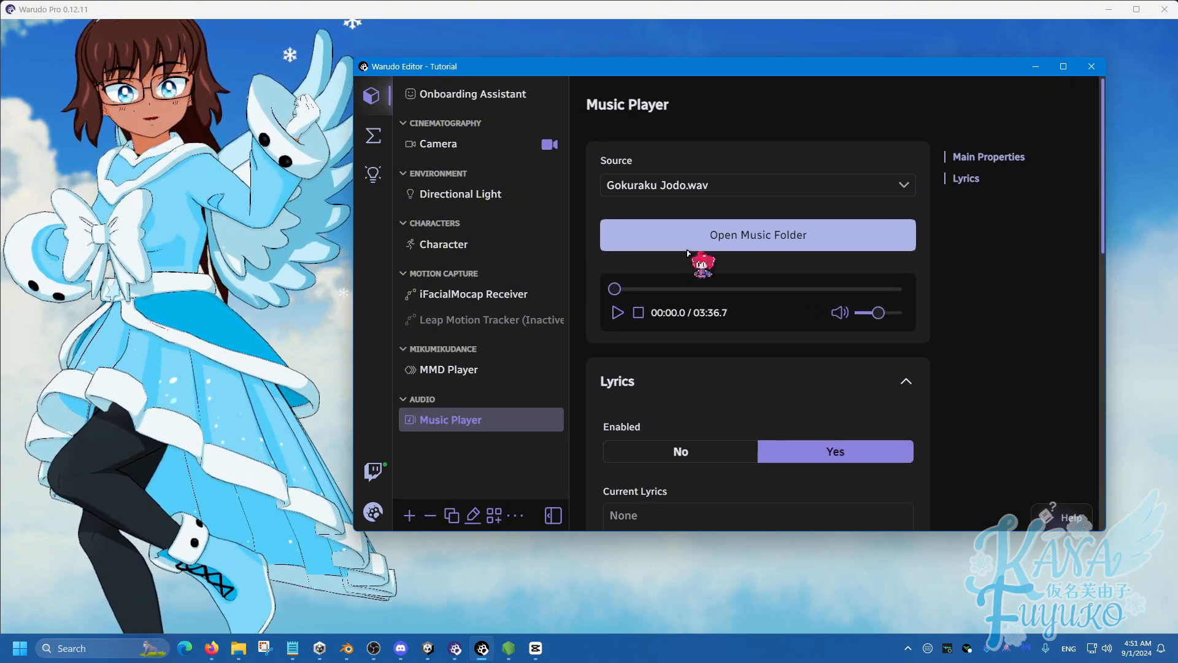
click(705, 184)
click(698, 227)
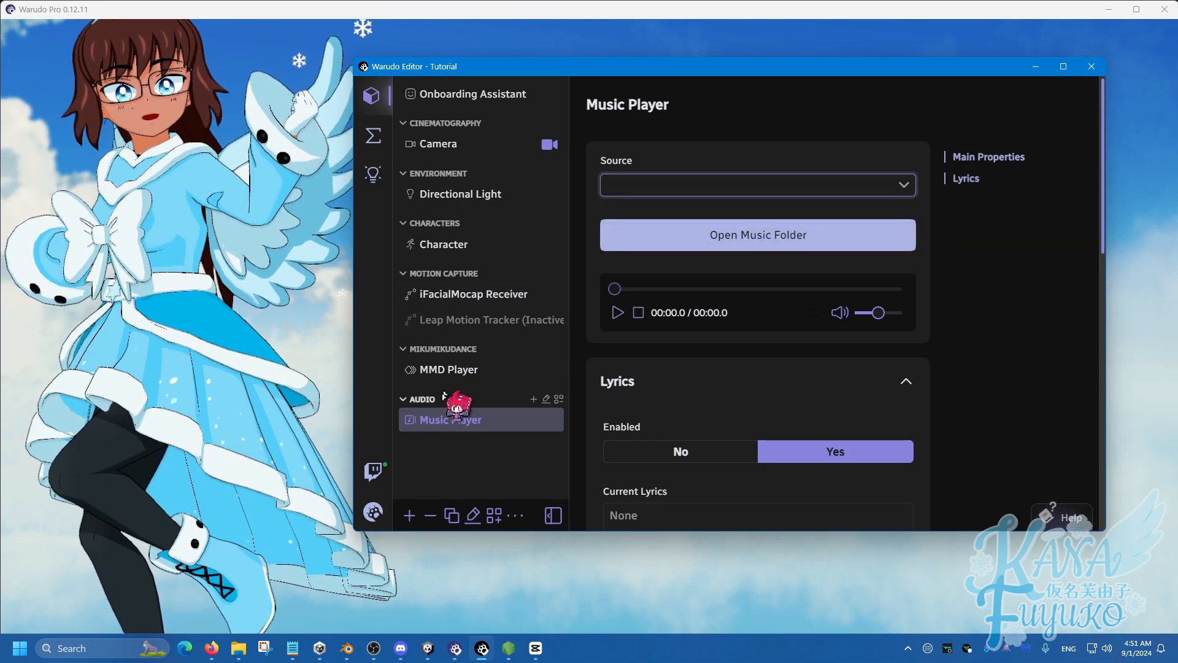
- Clear the MMD Player's Camera Motion and select a motion file for it again
click(481, 369)
scroll(702, 326, down, 4)
scroll(716, 315, up, 4)
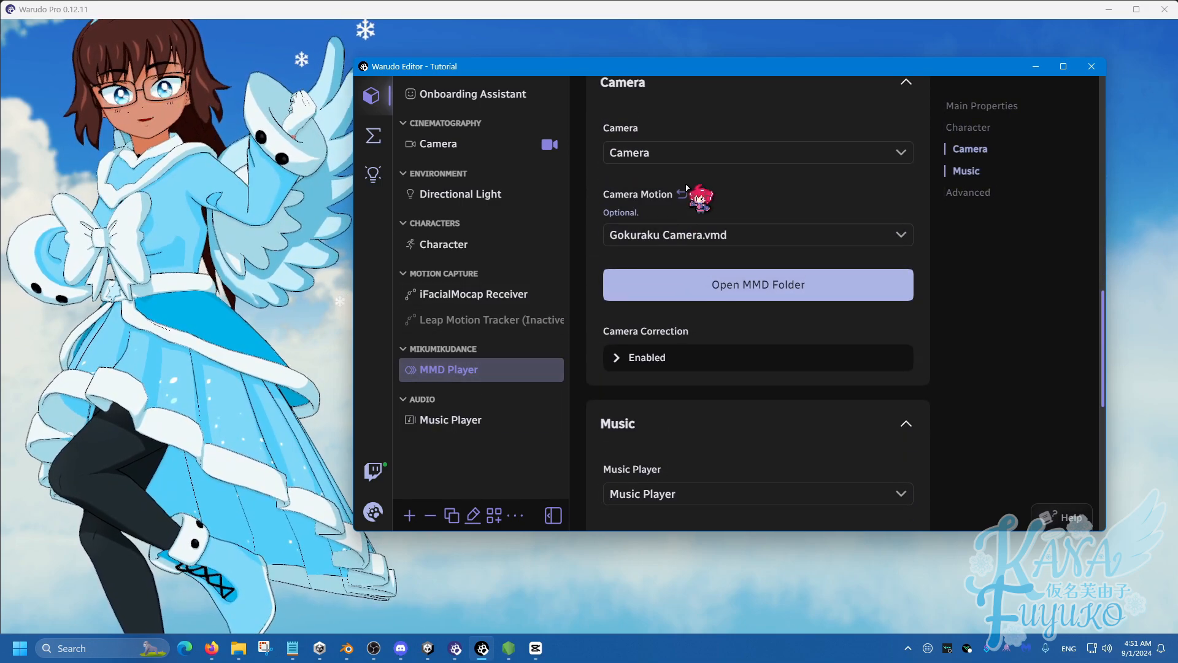
click(687, 236)
click(673, 263)
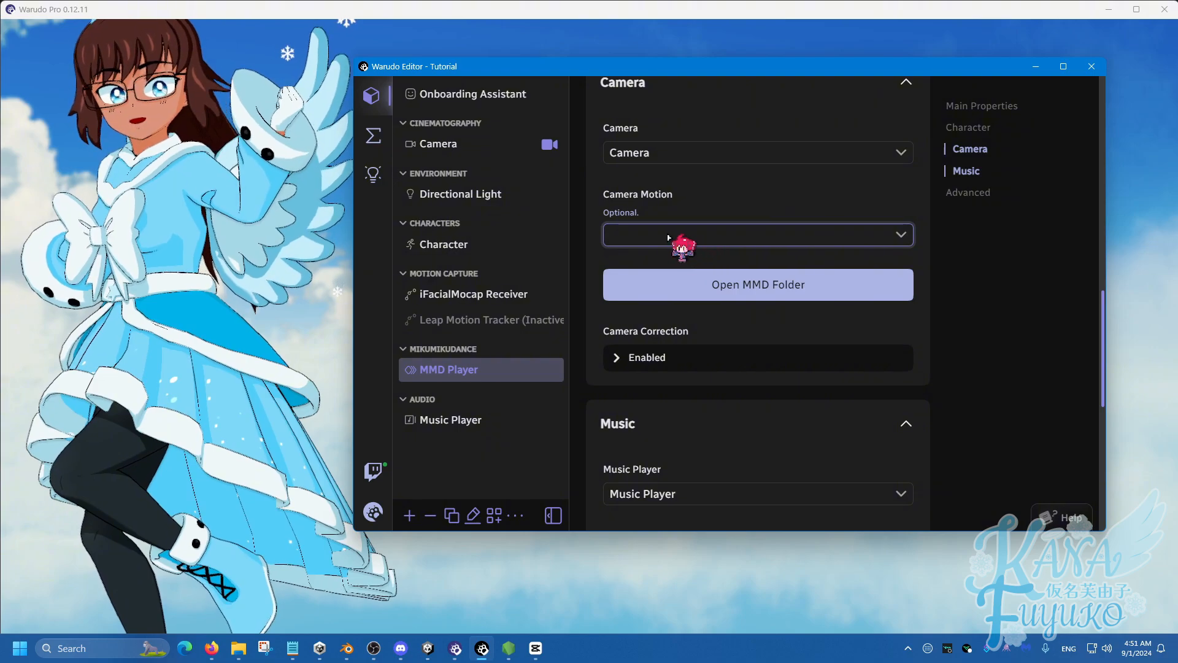
click(669, 237)
click(680, 301)
- Clear the MMD Player's Music Source and return to its playback controls
scroll(665, 307, down, 3)
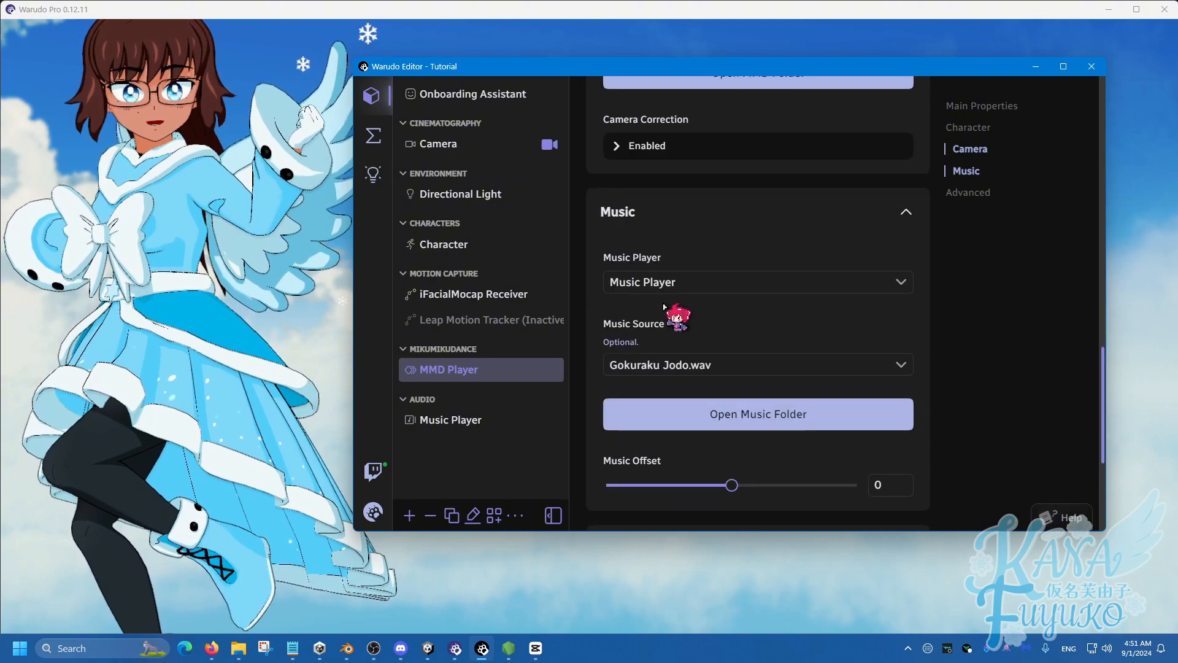
click(651, 362)
click(650, 386)
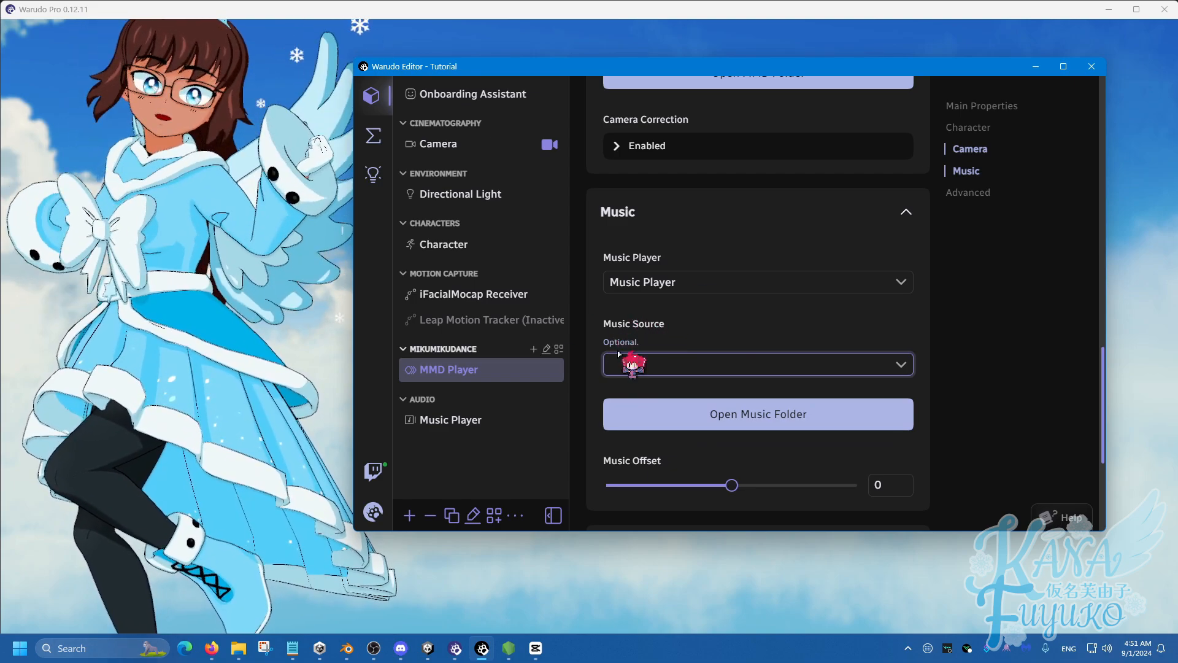
scroll(704, 346, down, 3)
scroll(767, 300, up, 2)
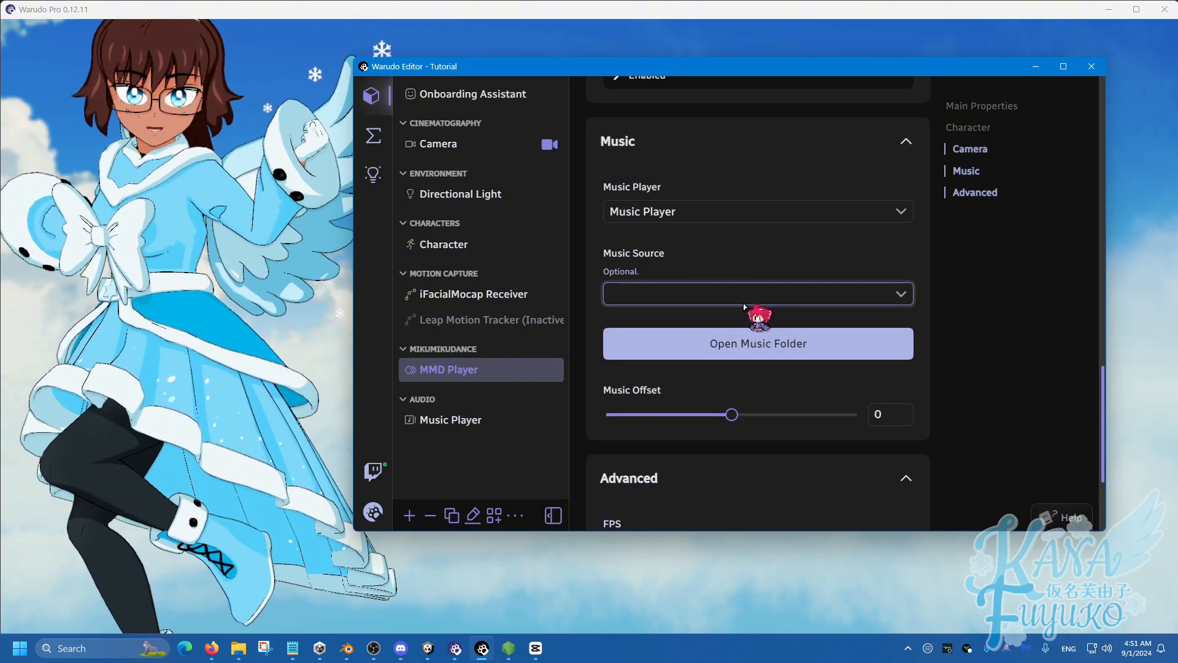
scroll(743, 352, up, 1)
scroll(742, 352, up, 10)
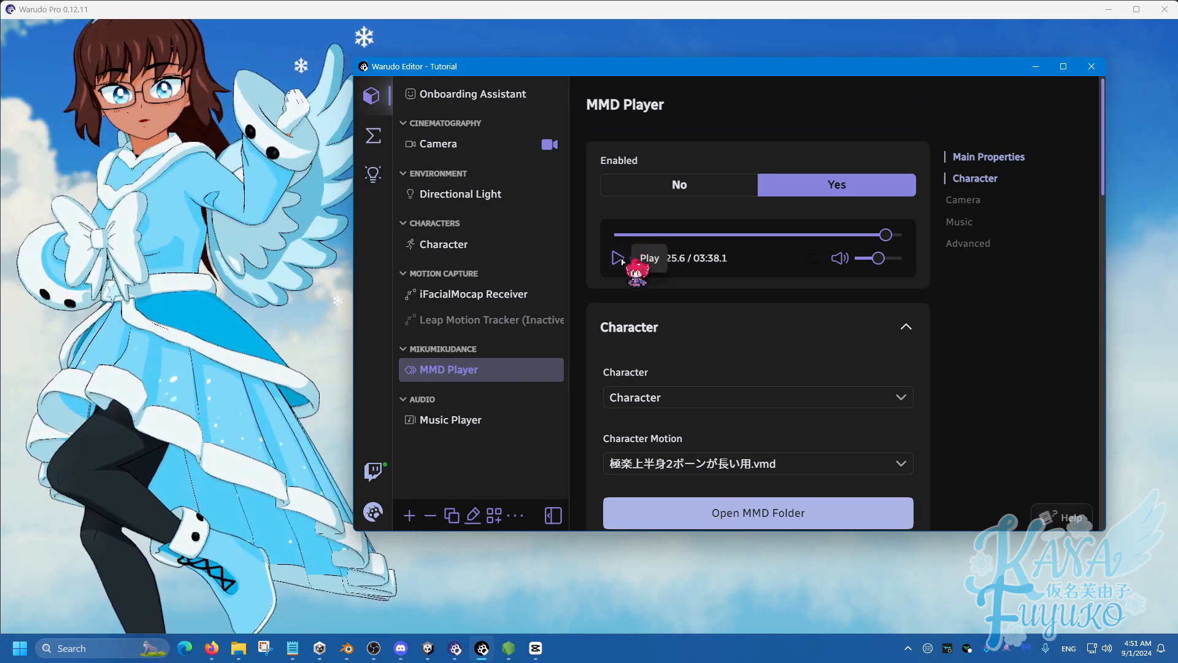
- Bring the scene view forward with the avatar framed to one side, and place the editor window beside it without covering the avatar
scroll(699, 354, down, 12)
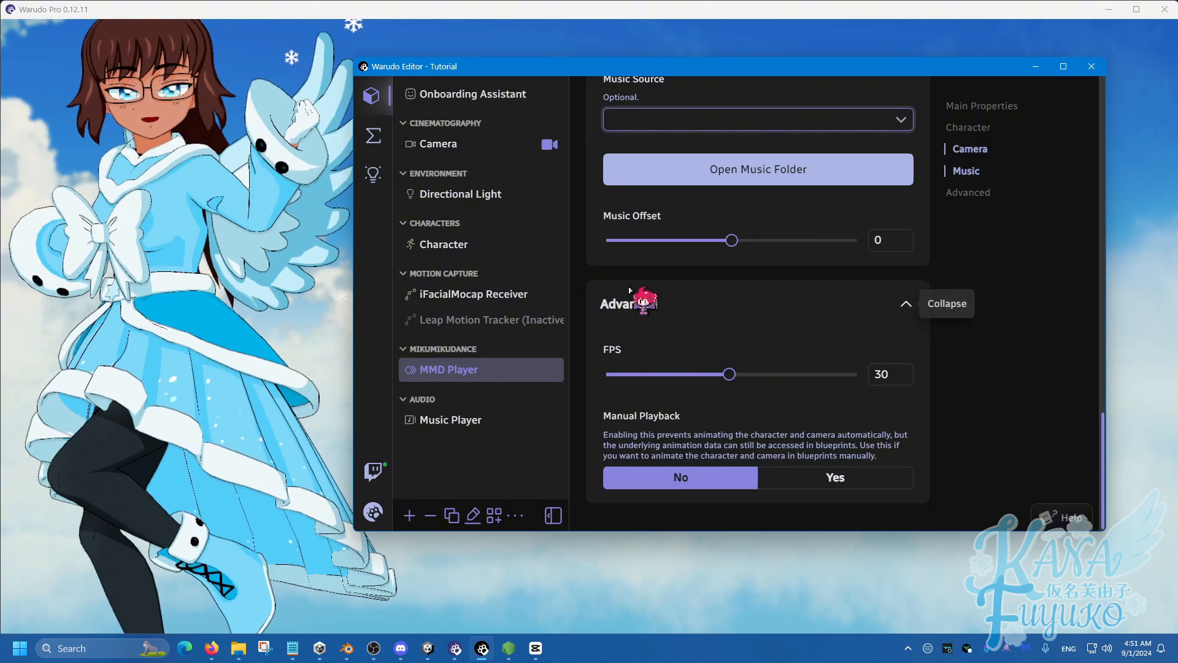
scroll(629, 290, up, 8)
click(311, 339)
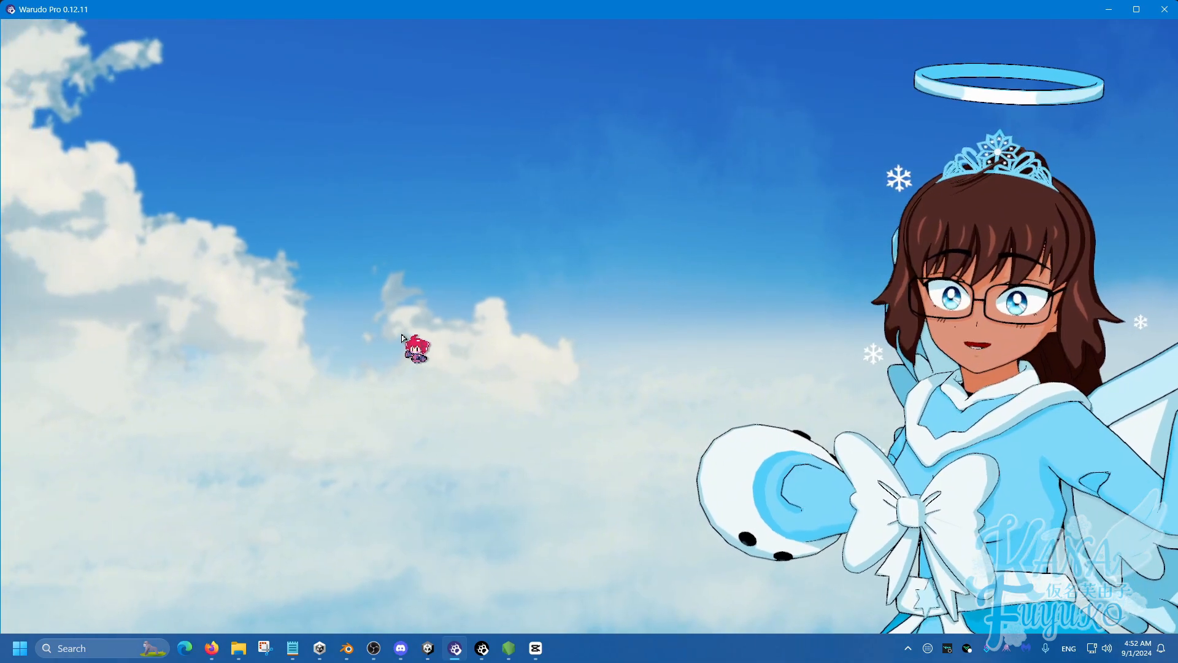
drag(392, 334, 476, 644)
click(481, 648)
drag(668, 79, 348, 80)
- Review the MMD Player's playback, Character, Camera and Music settings, including the selected motion files and the Music Source
scroll(393, 307, up, 10)
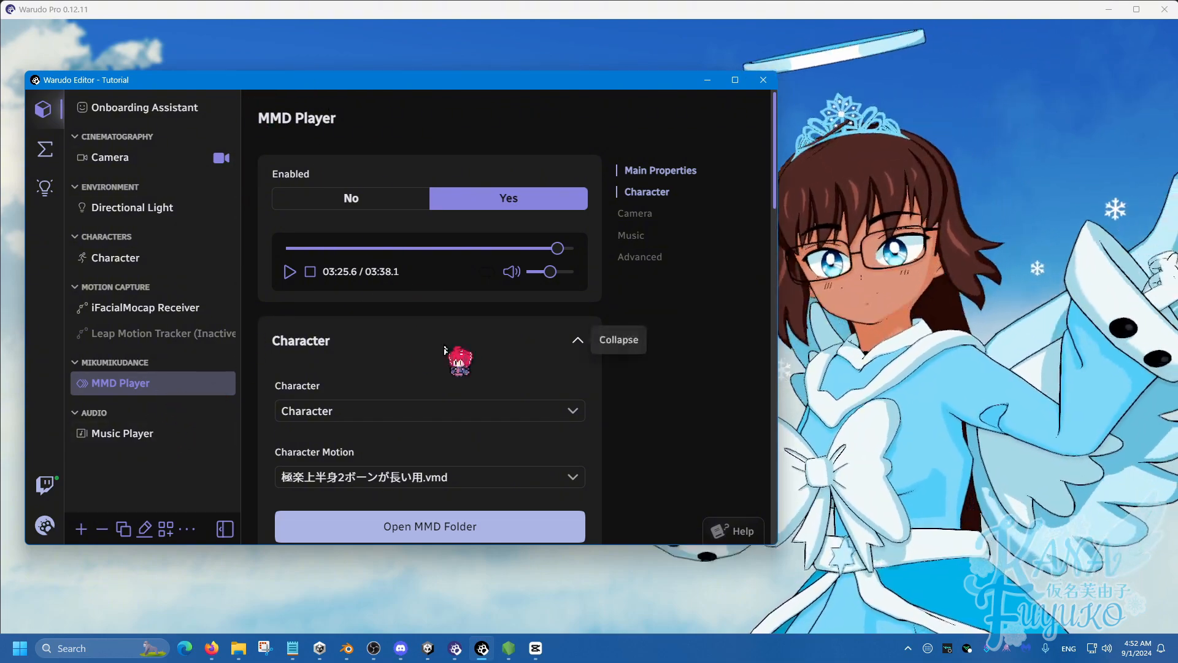
scroll(448, 347, down, 10)
scroll(430, 319, down, 5)
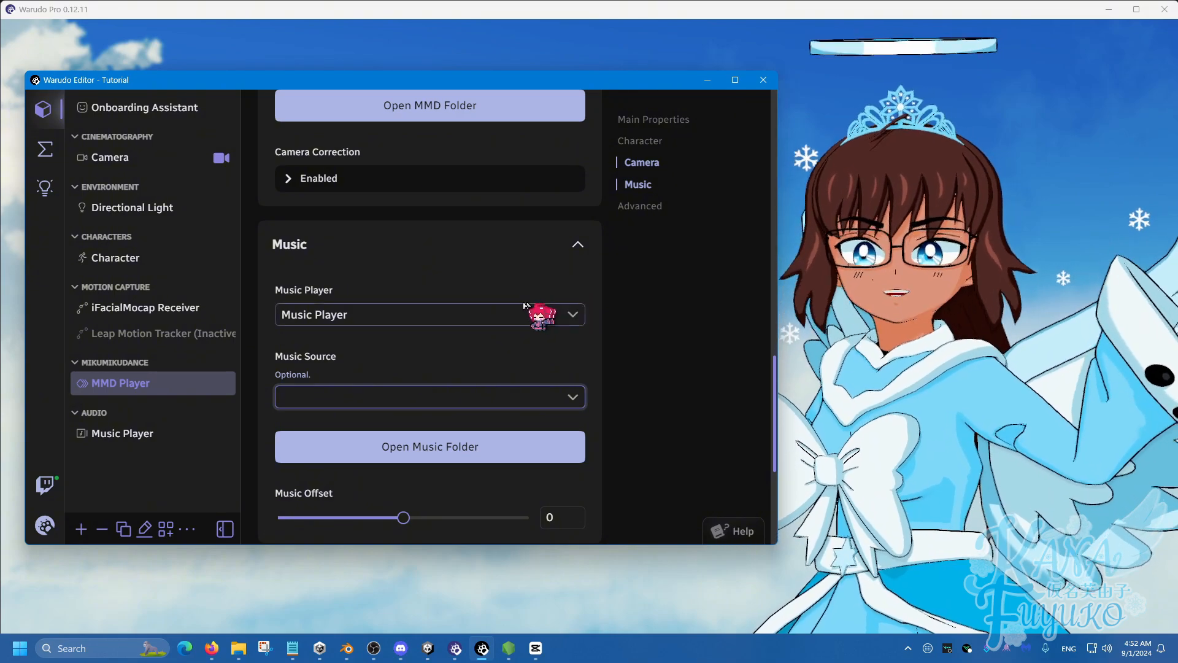
scroll(500, 319, down, 3)
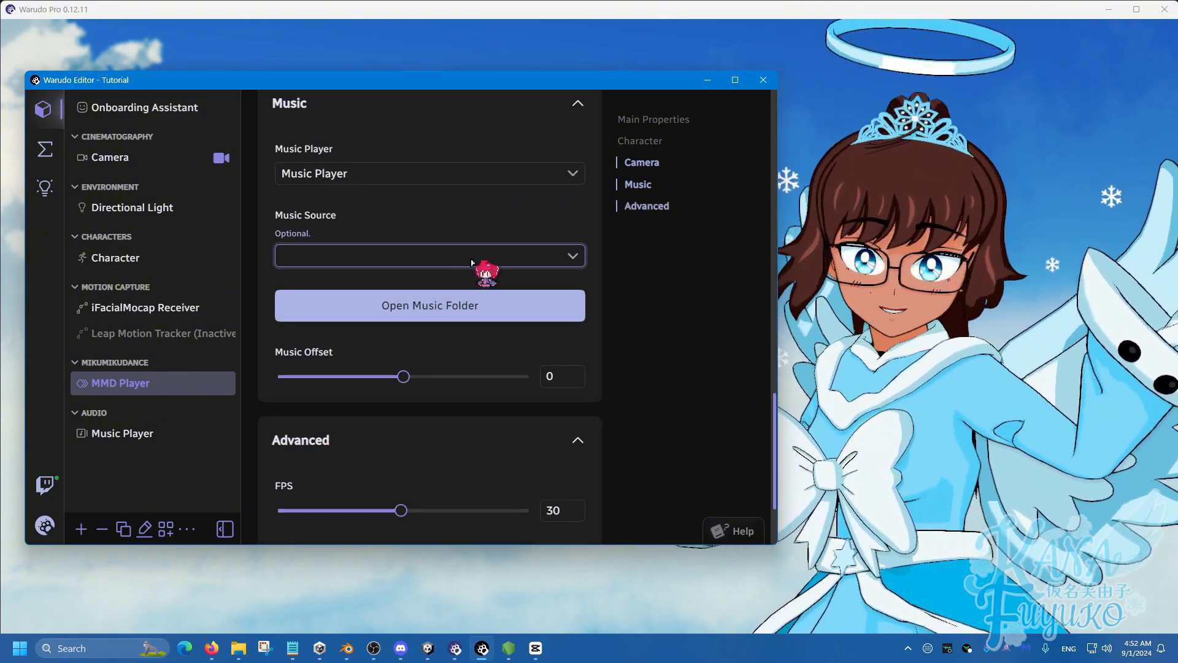
scroll(454, 283, up, 5)
scroll(511, 270, up, 7)
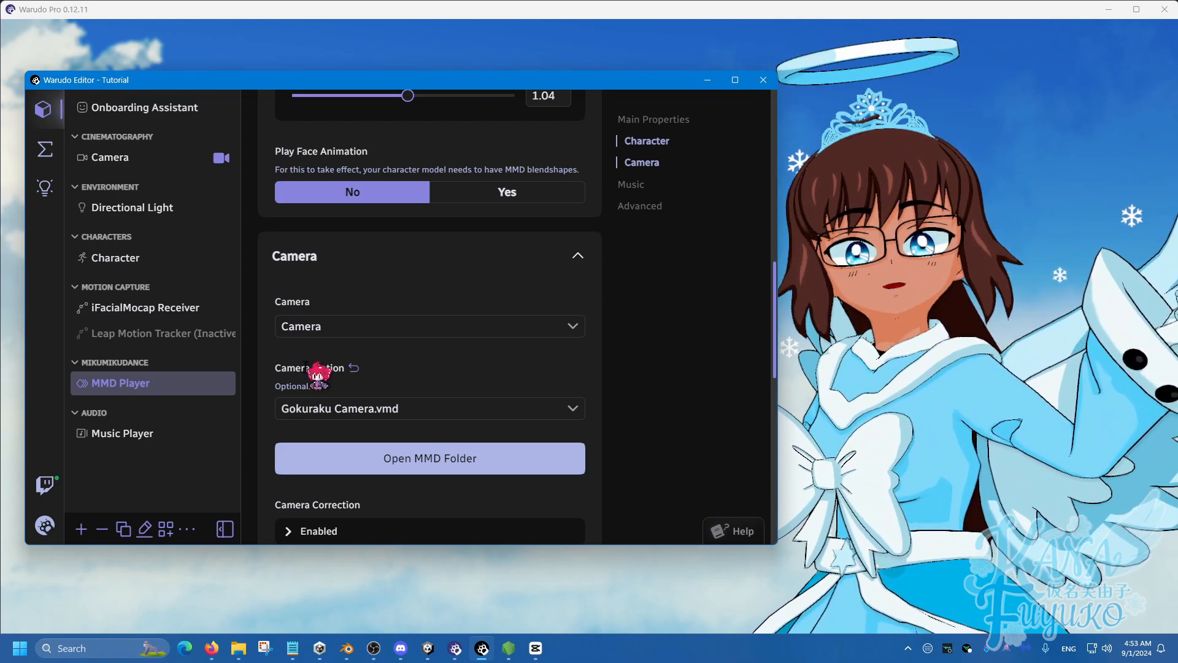
scroll(655, 300, up, 1)
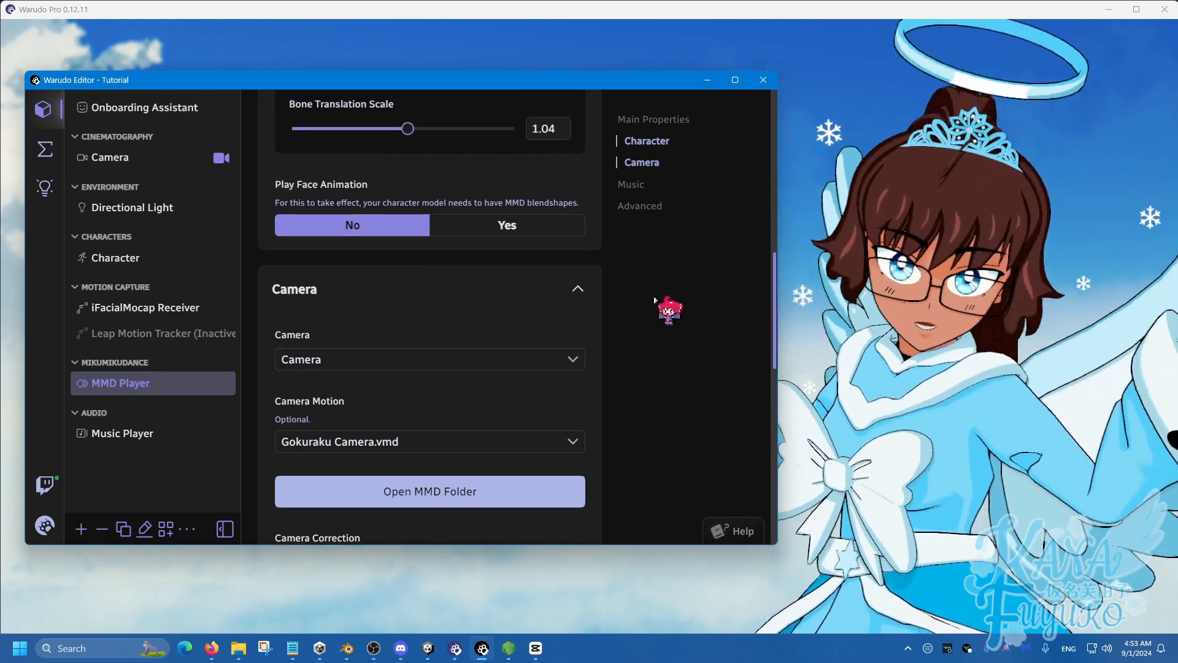
scroll(655, 300, up, 10)
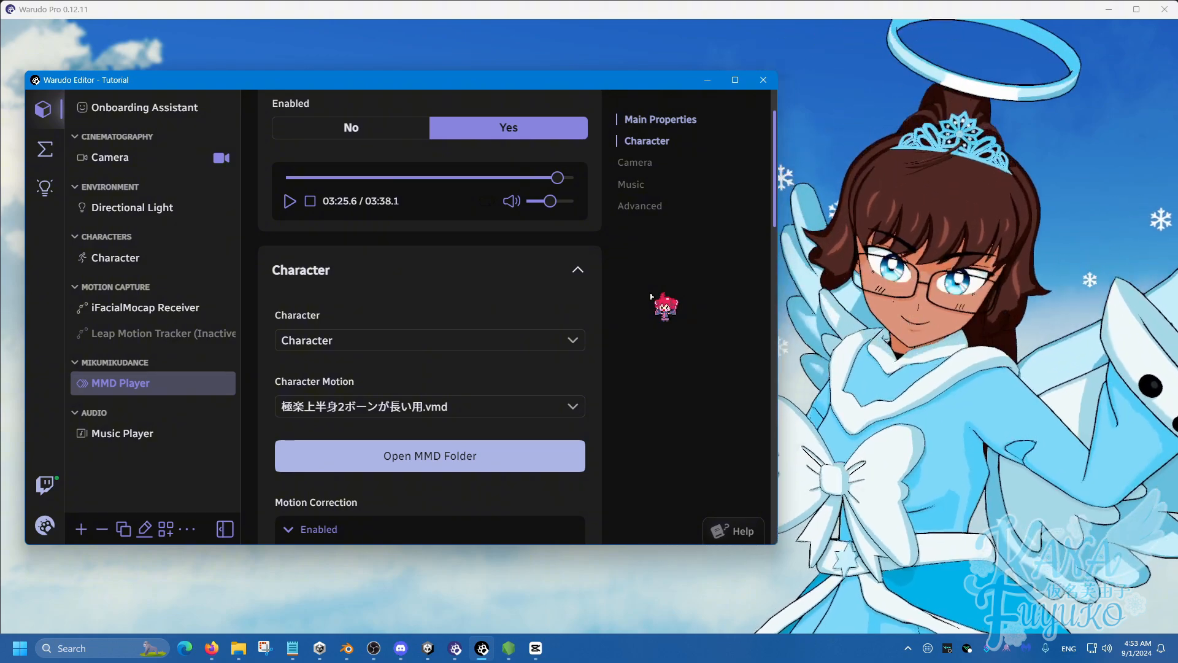